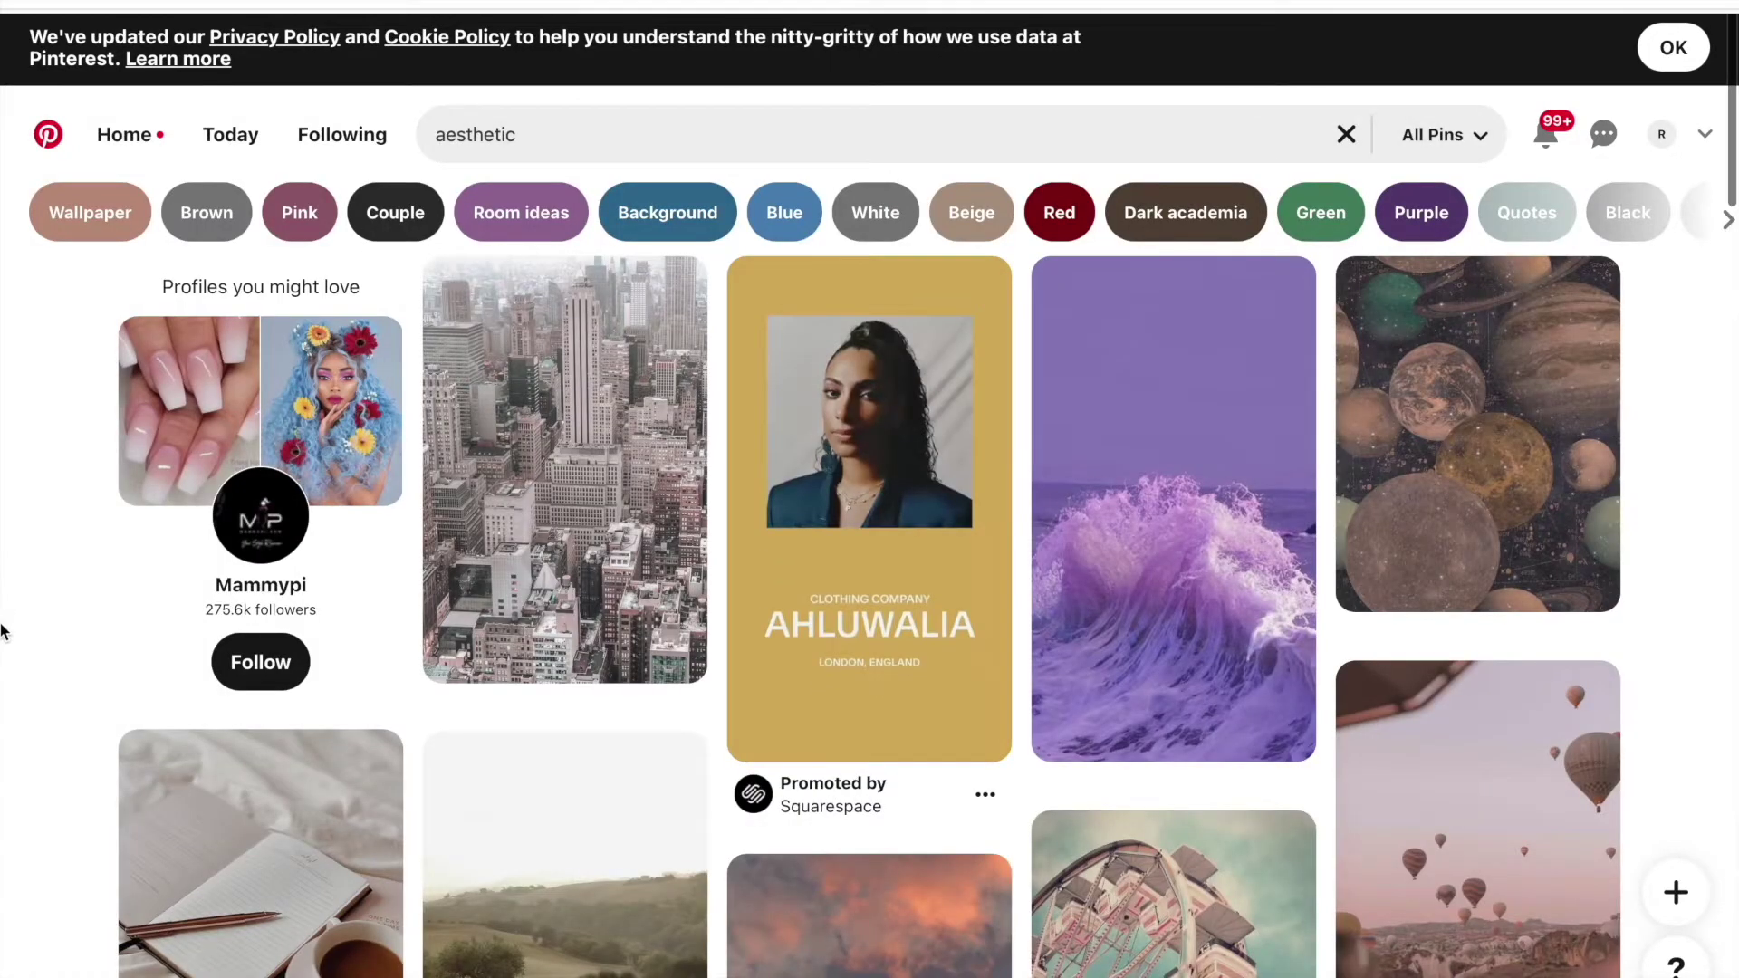
Step: Create a board named "mood board" from the grey city skyline pin's save options
left_click(634, 434)
key("super+bracketleft")
left_click(672, 649)
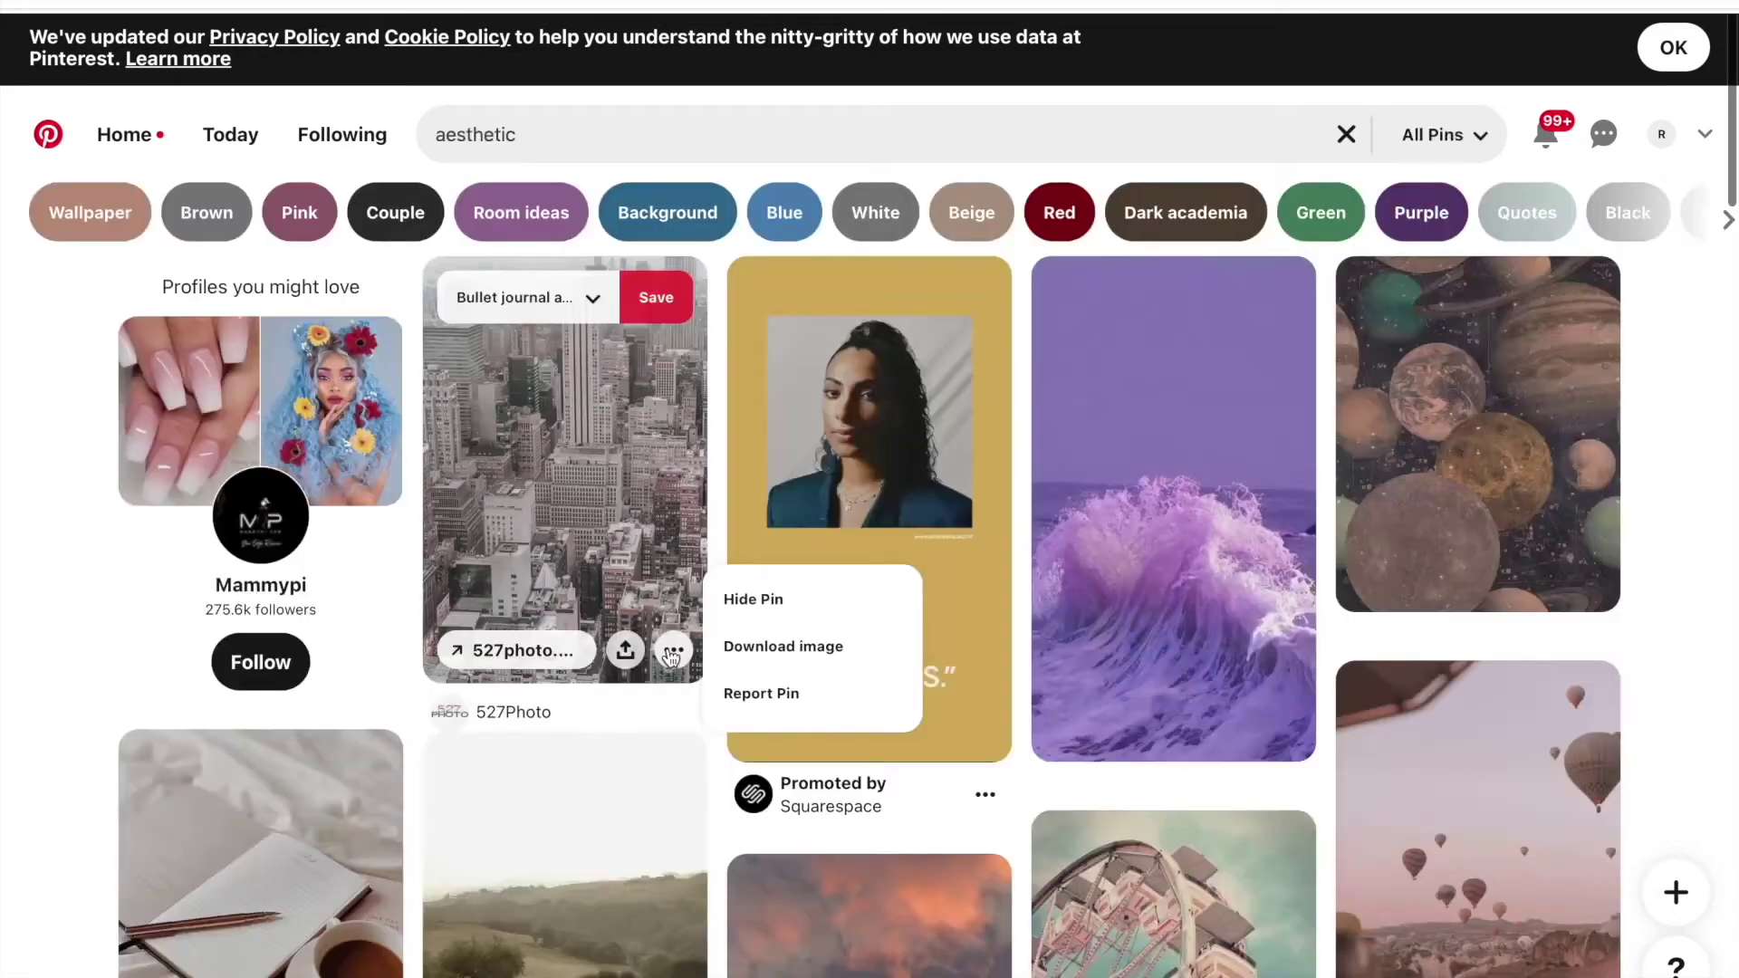
left_click(598, 295)
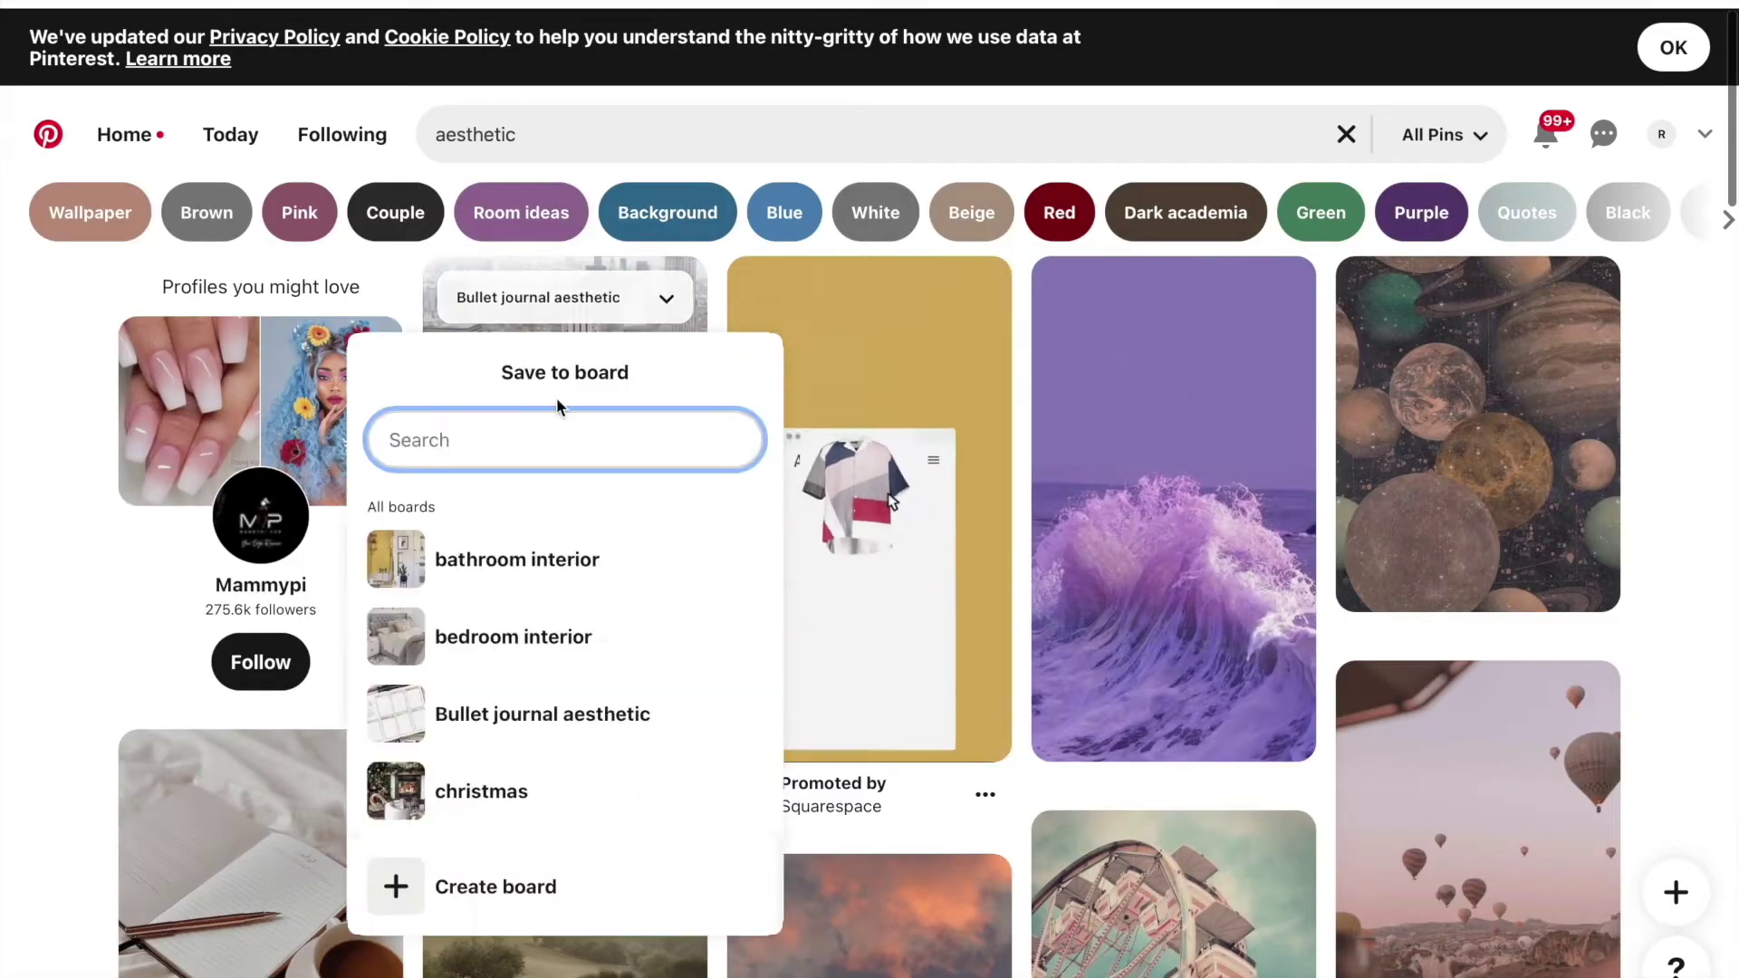
left_click(487, 884)
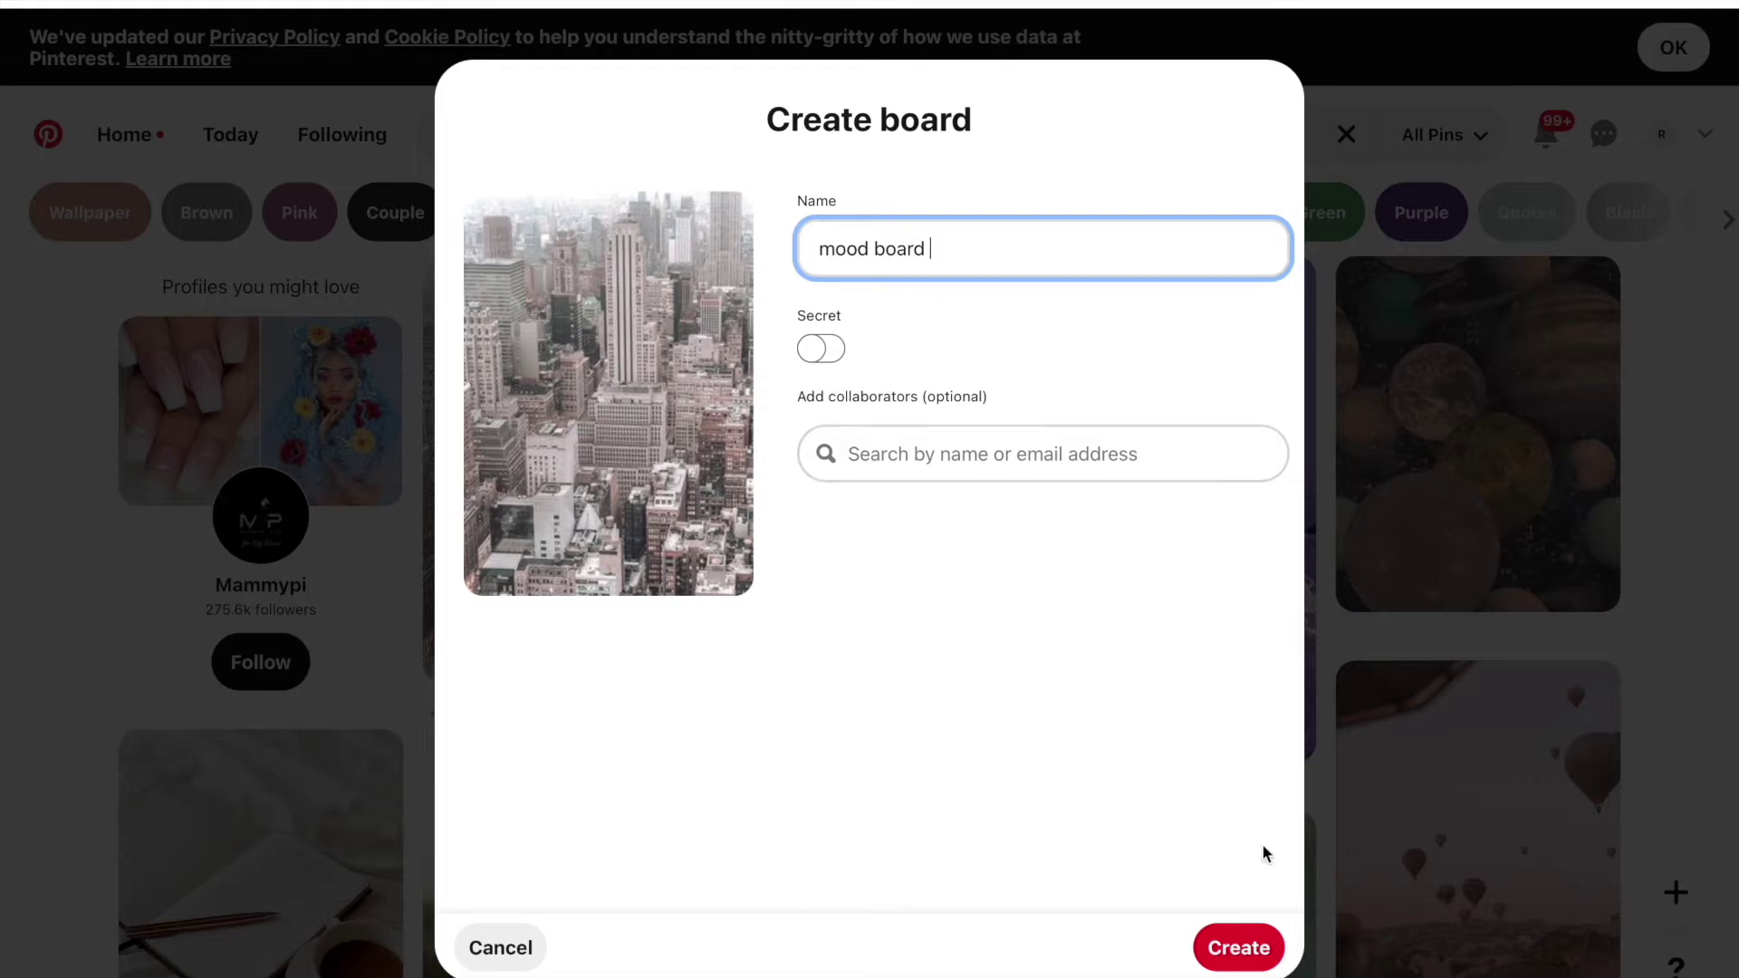
left_click(1241, 948)
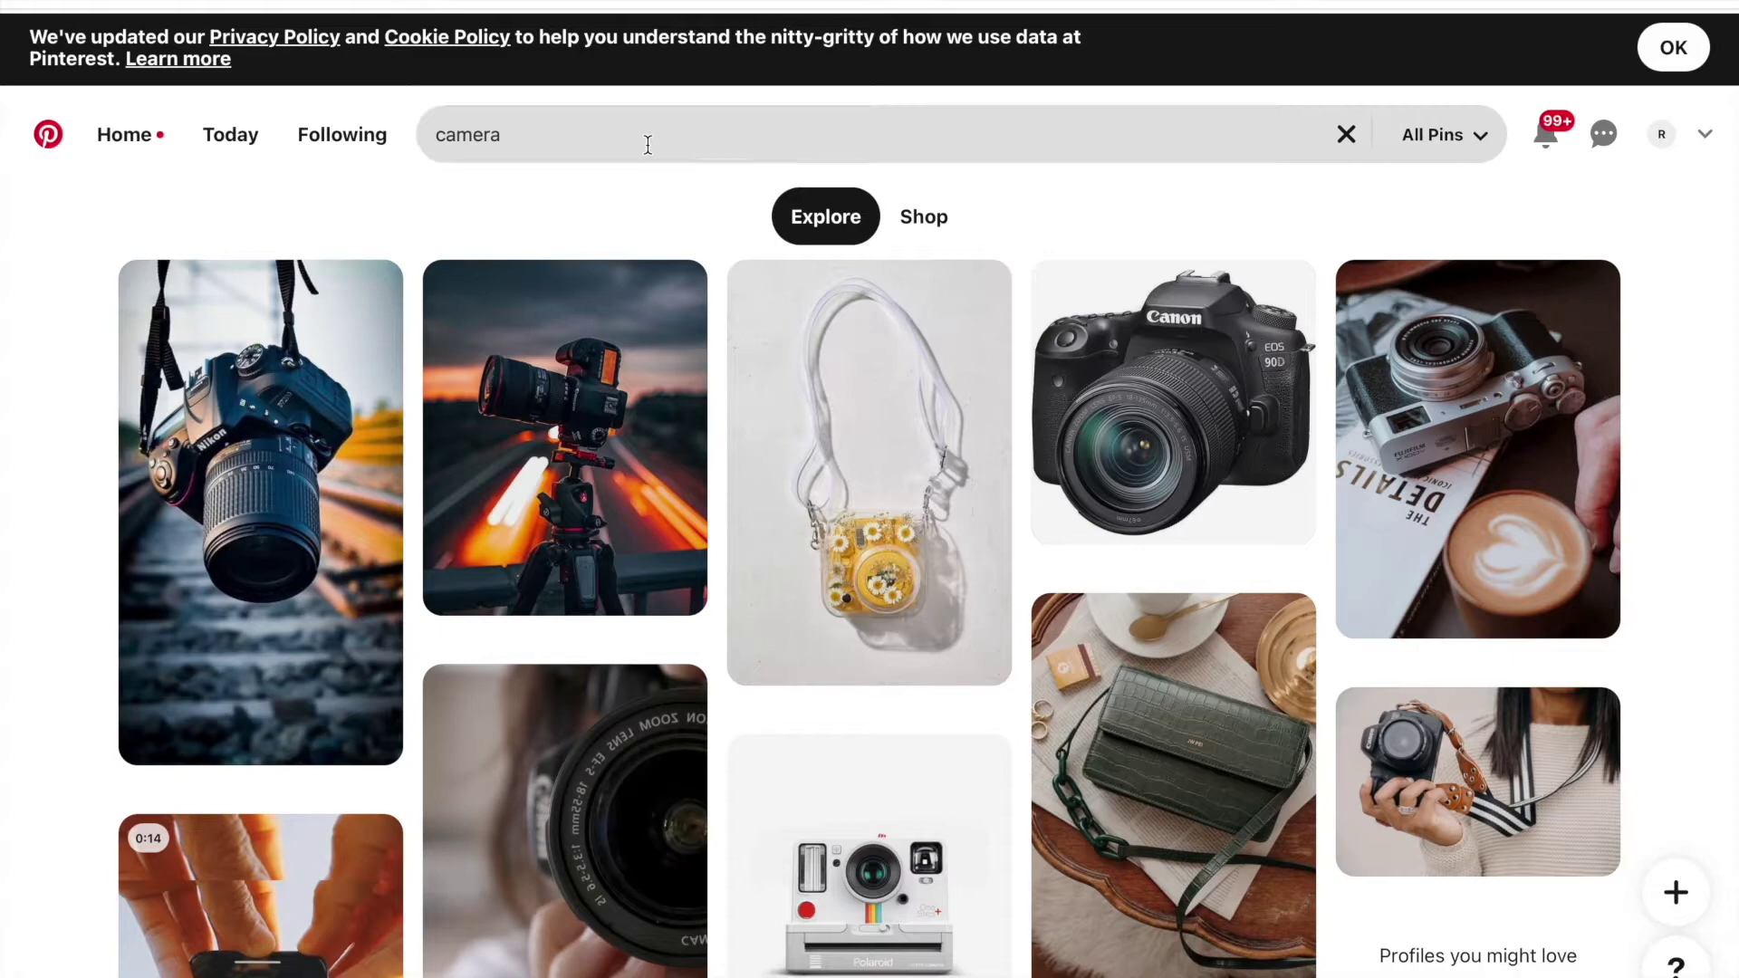
Step: Search Pinterest for "water aesthetic" and save the pin of legs wading in water to the mood board
left_click(645, 143)
left_click(611, 251)
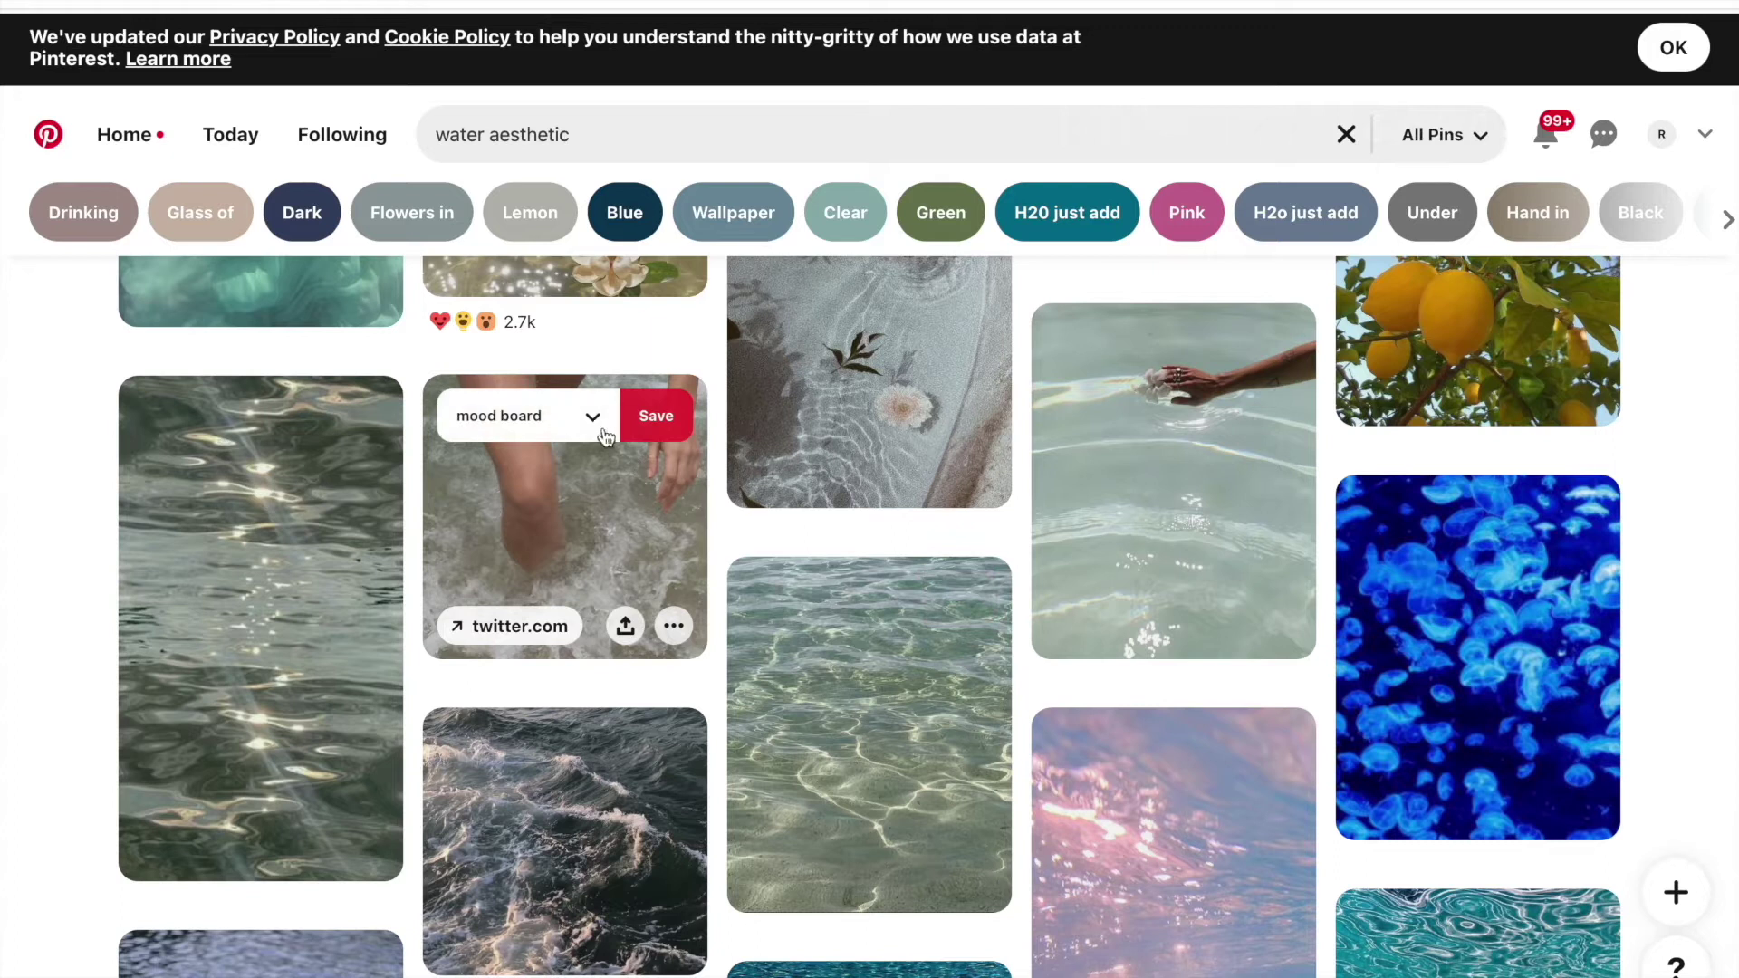
left_click(603, 436)
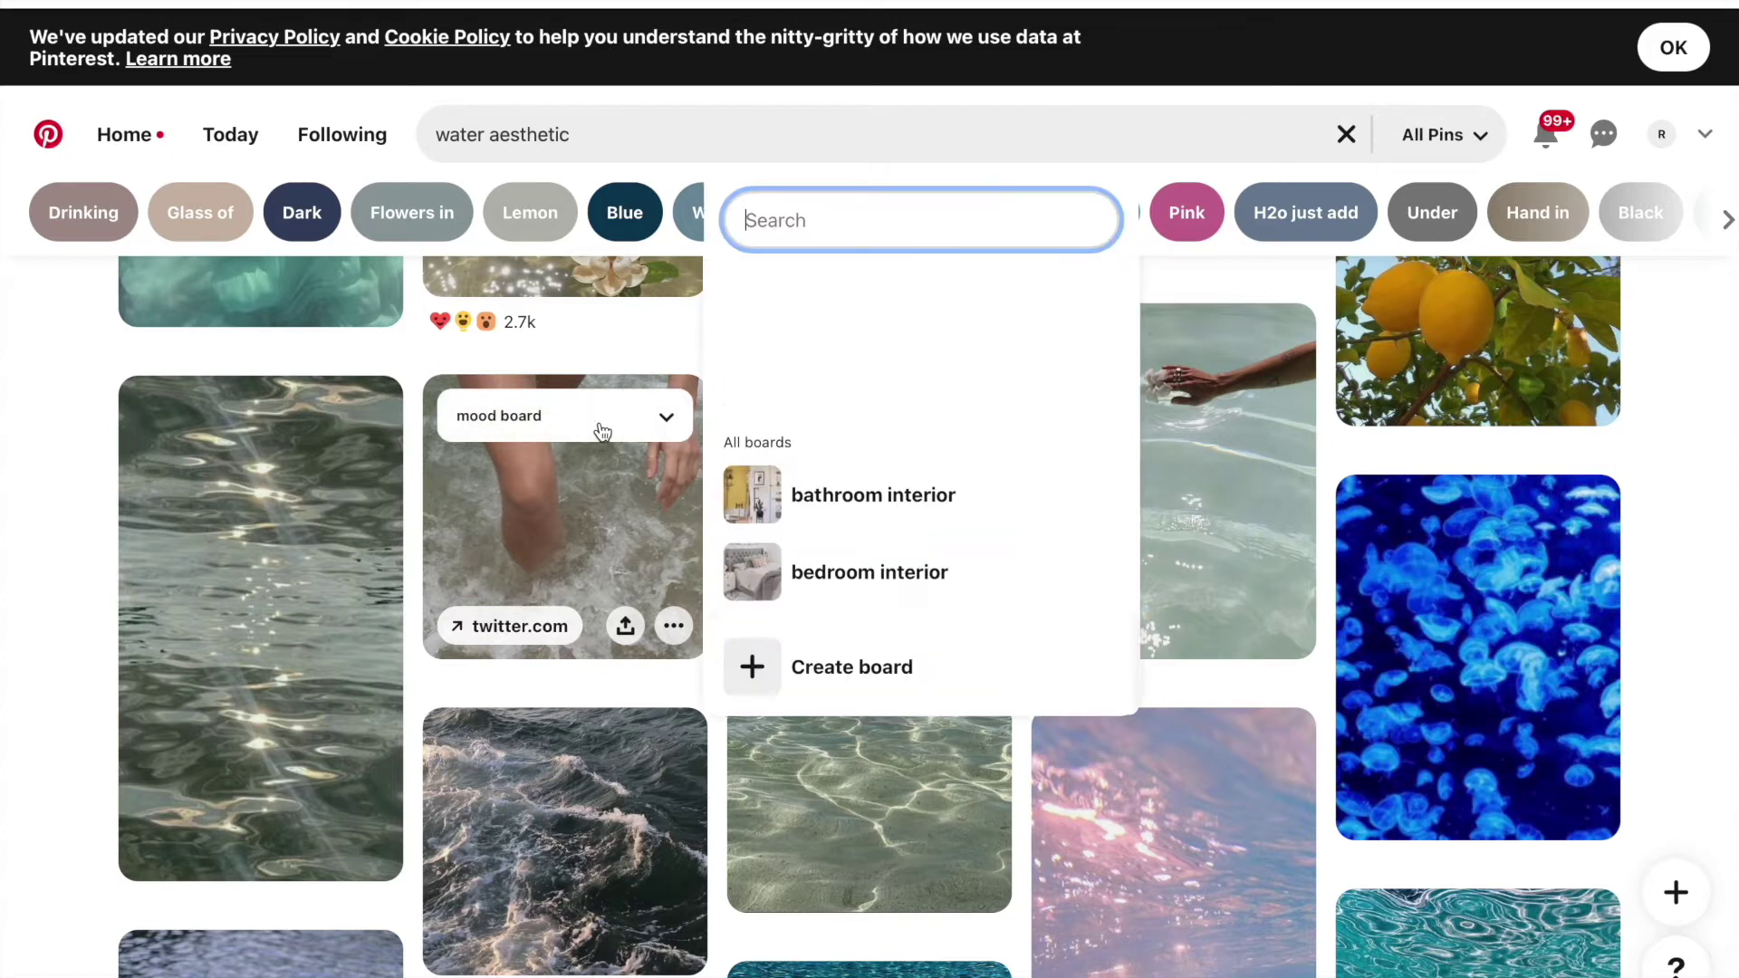
left_click(826, 364)
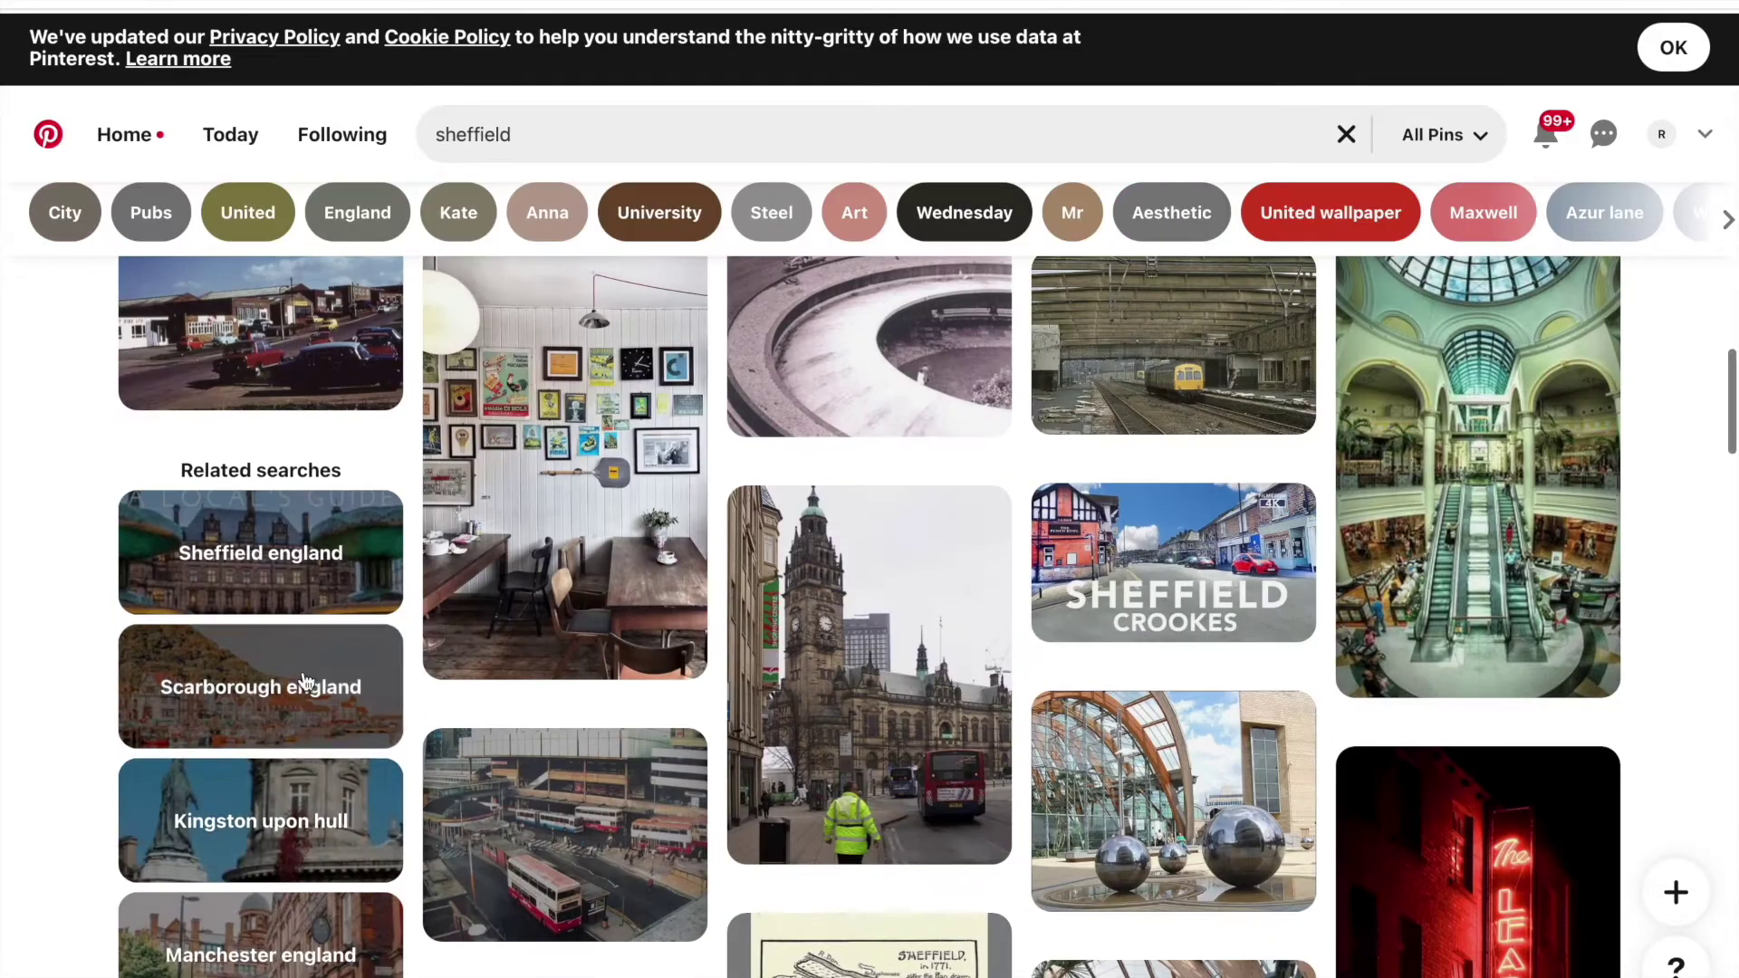
Step: Open the related search "Manchester england" and look through its city pins
left_click(209, 942)
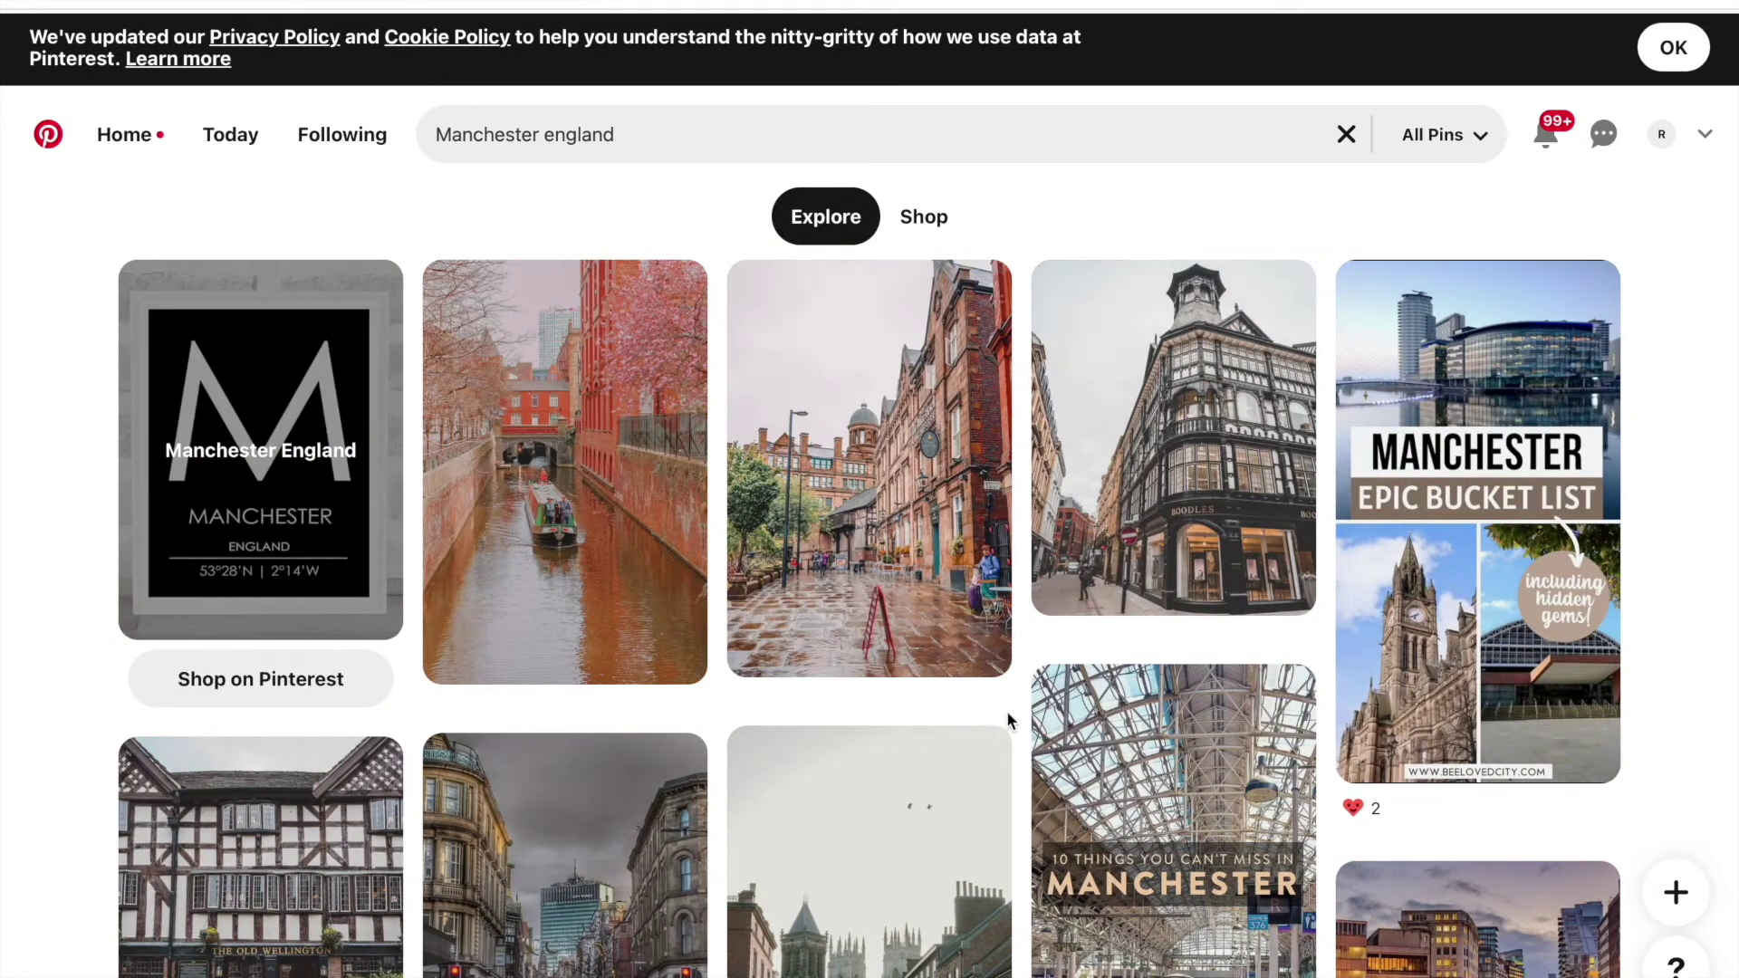
scroll(1007, 710, "down", 5)
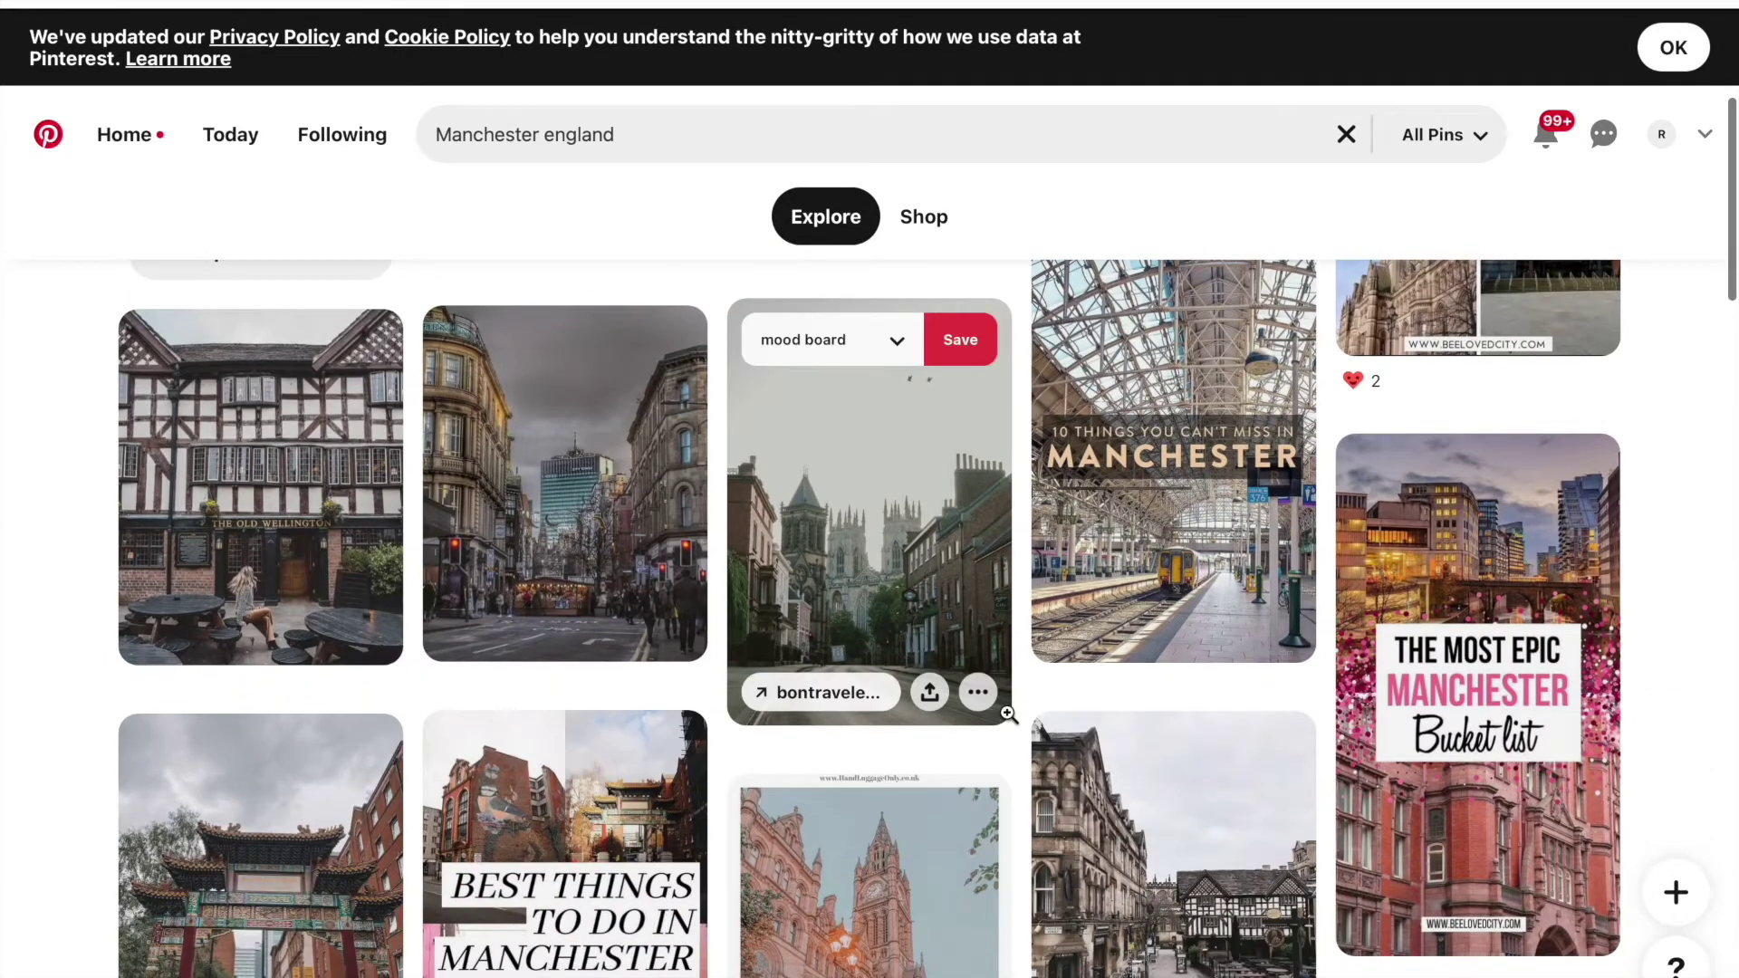
scroll(1007, 713, "down", 4)
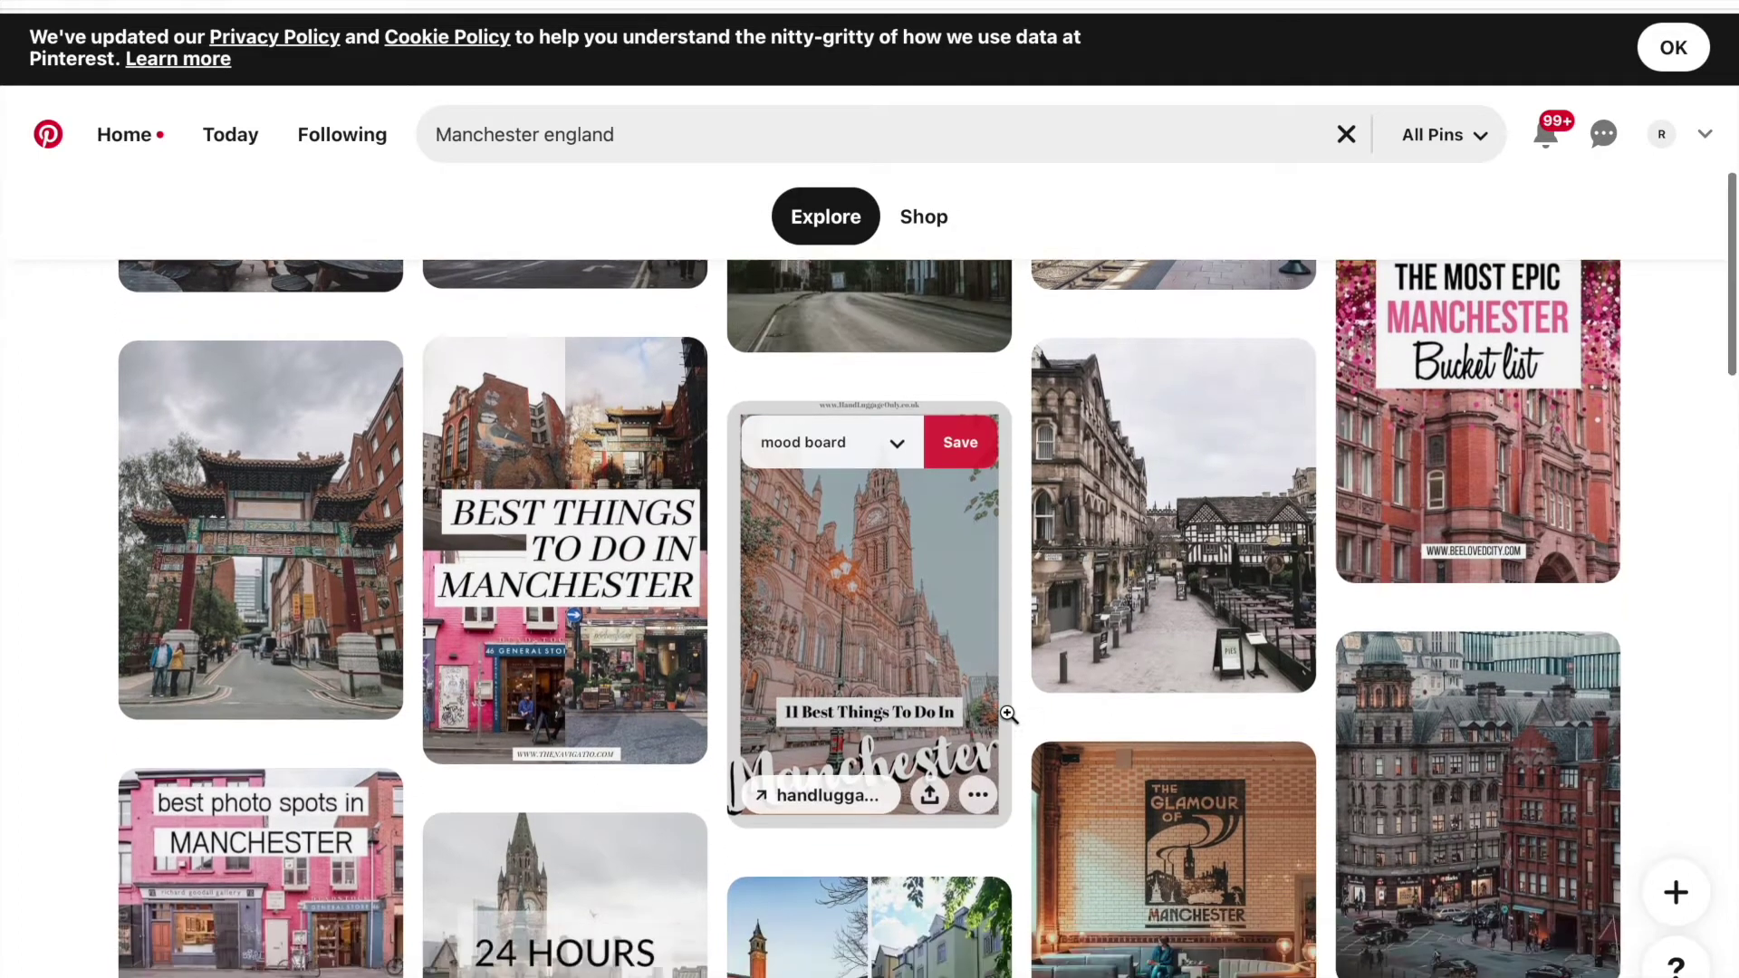
scroll(1007, 713, "down", 4)
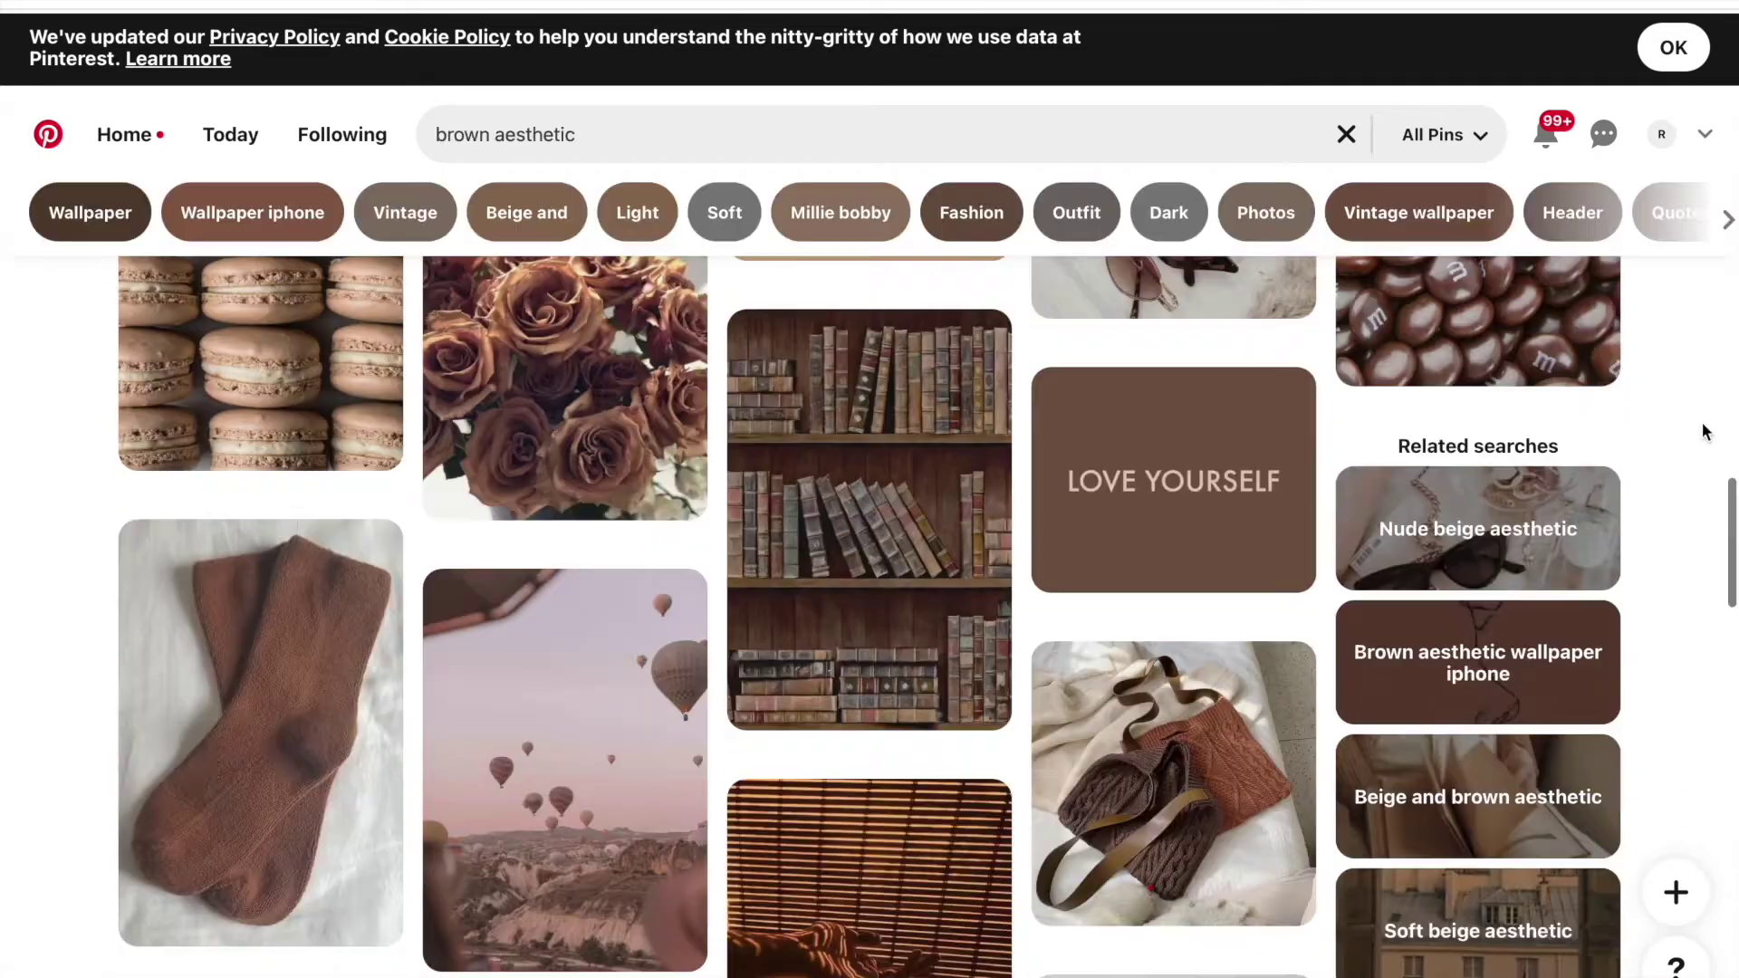
Step: Examine the "brown aesthetic" search results for pins that suit the mood board
scroll(1703, 434, "down", 3)
scroll(1704, 429, "down", 2)
scroll(1703, 429, "up", 1)
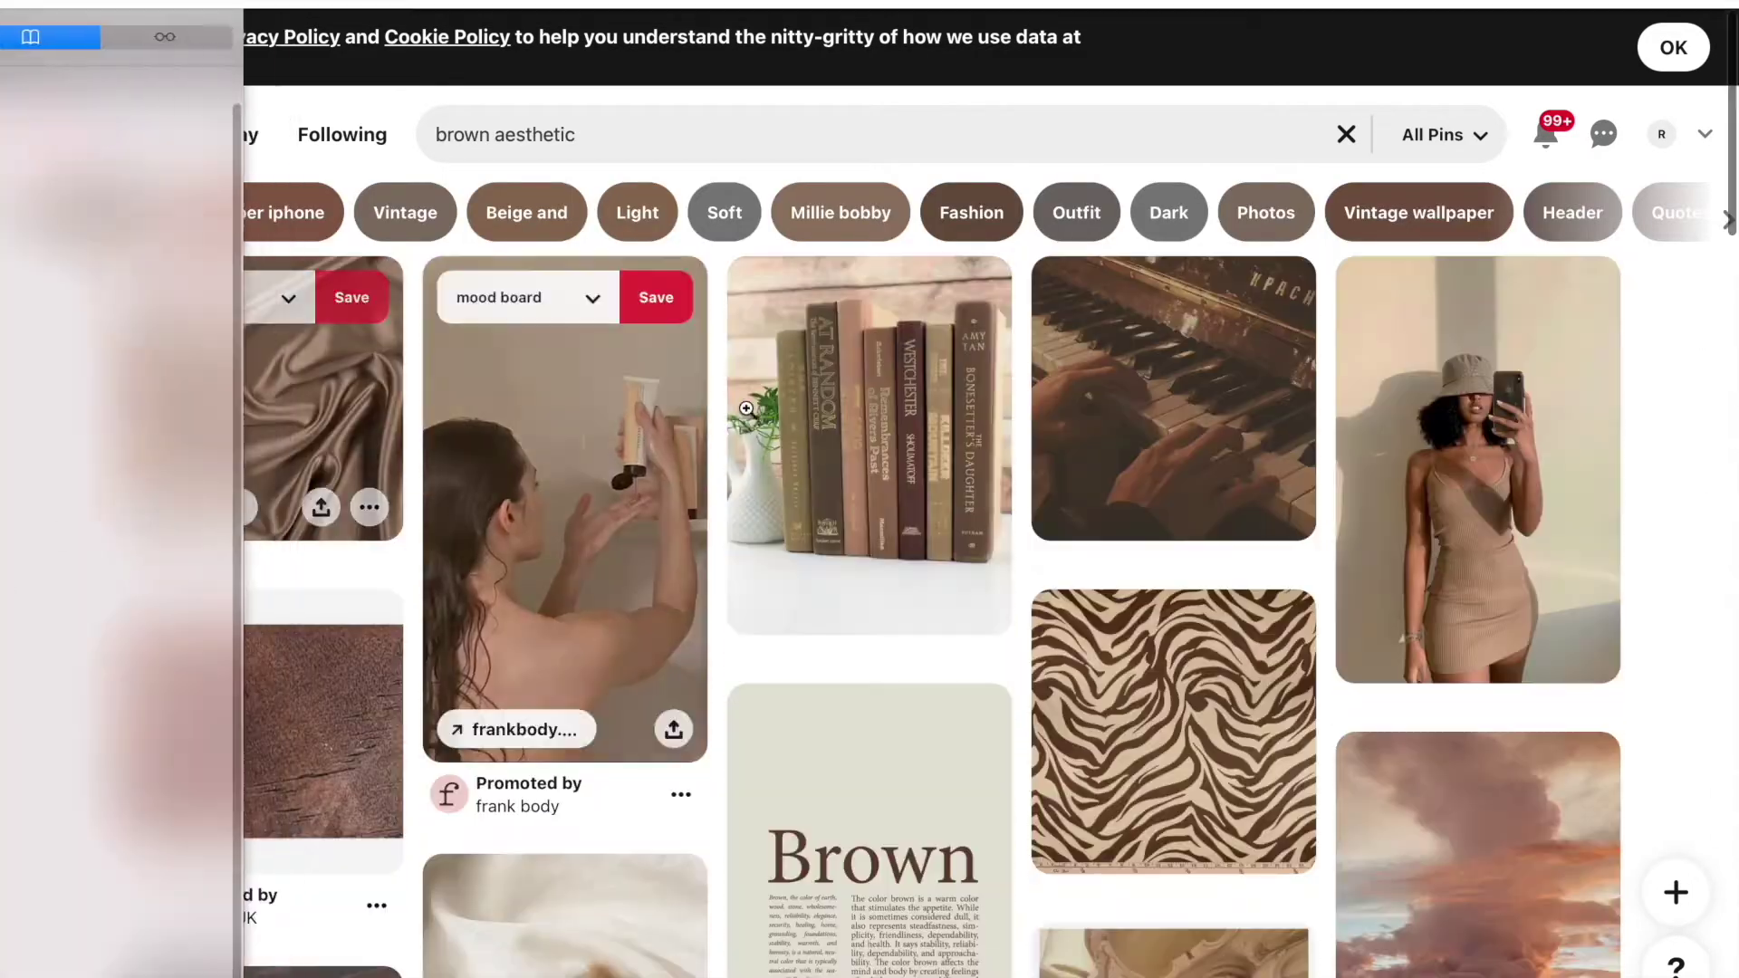
scroll(823, 504, "down", 3)
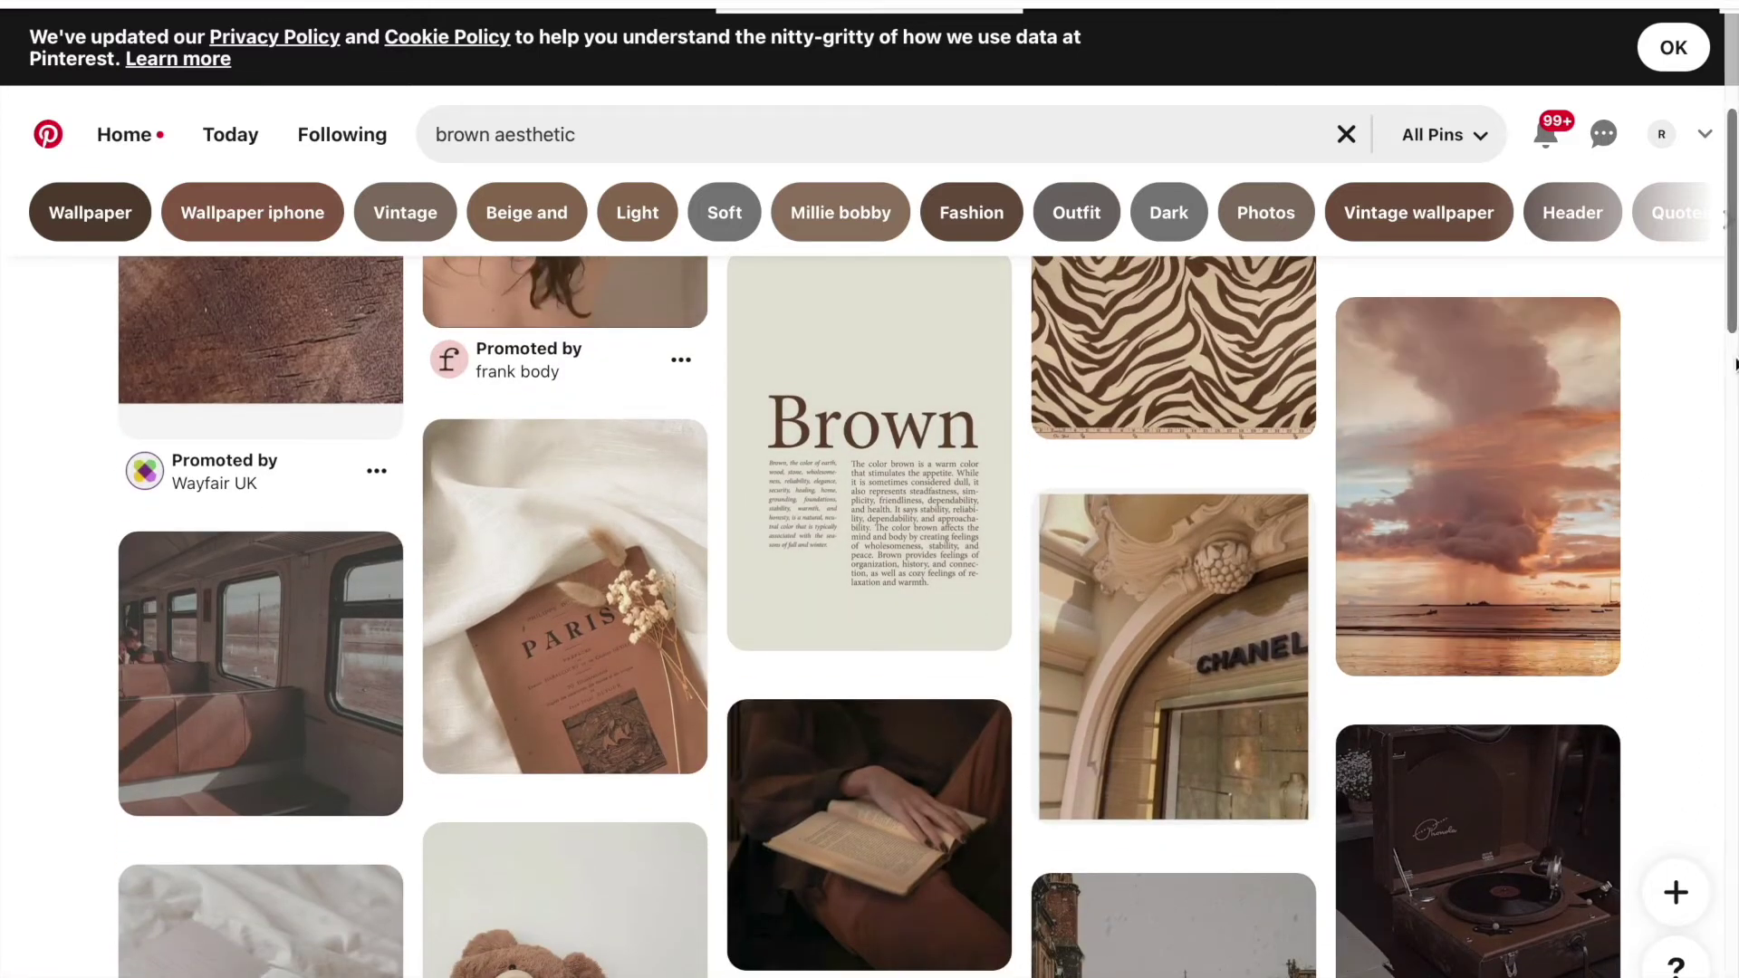
scroll(1712, 400, "down", 5)
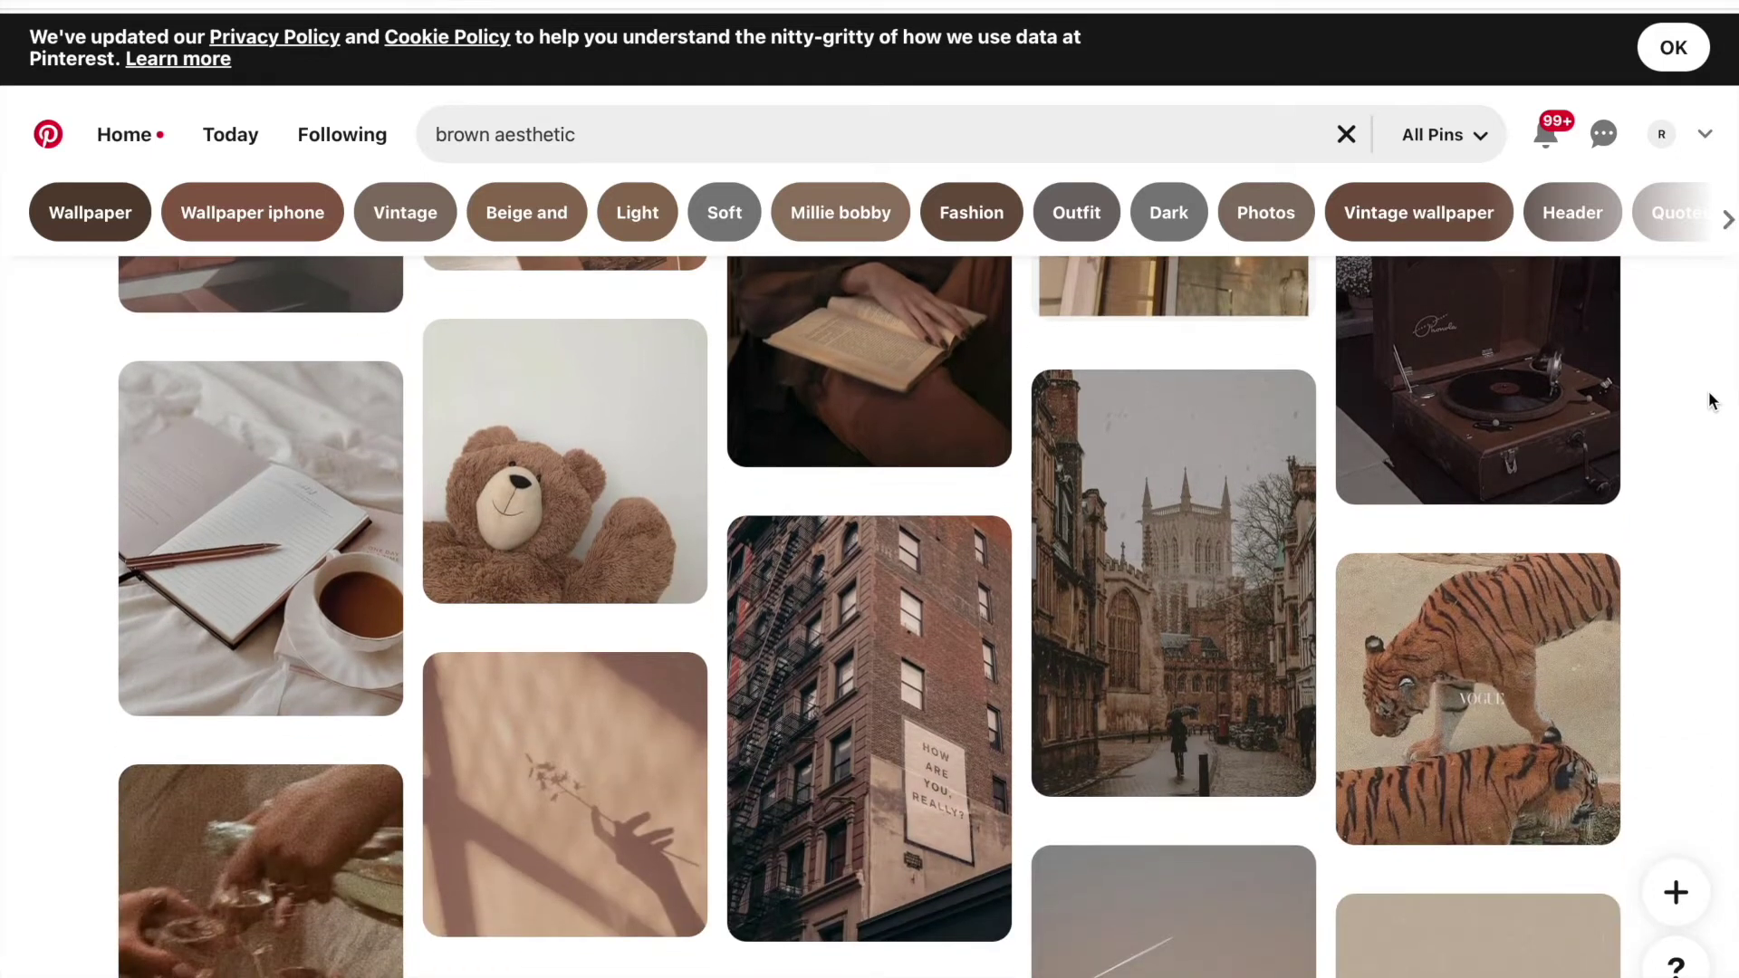
mouse_move(1121, 572)
scroll(1706, 432, "down", 10)
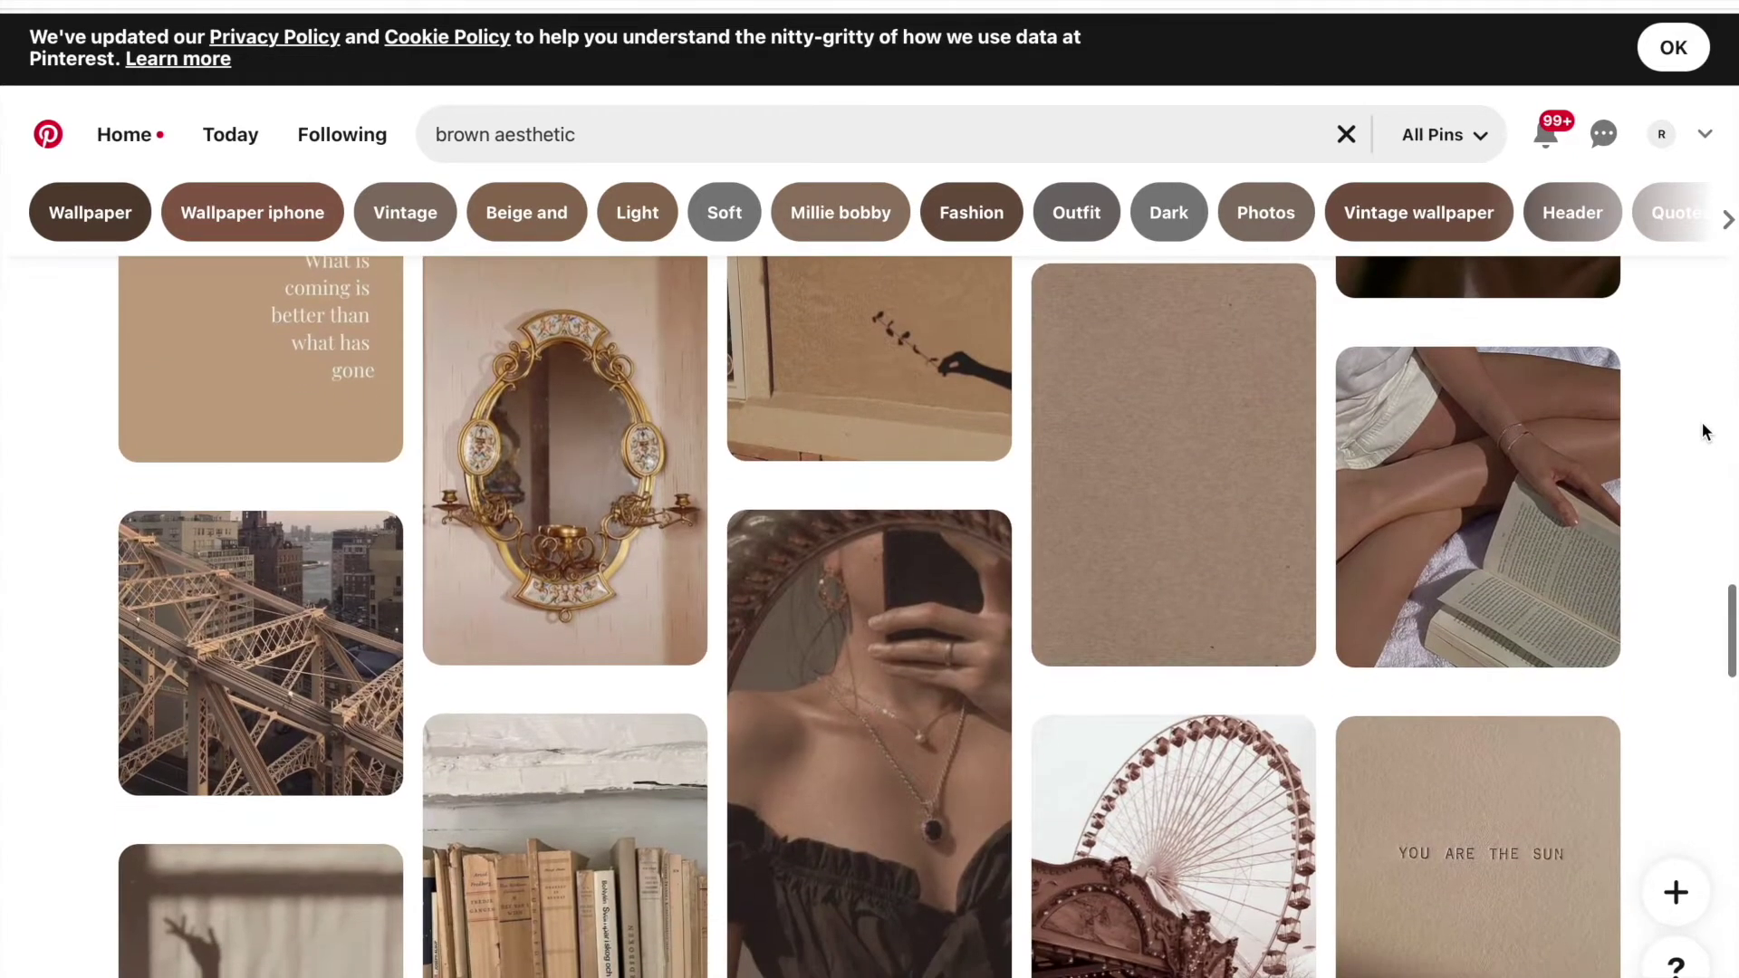
scroll(1705, 432, "down", 5)
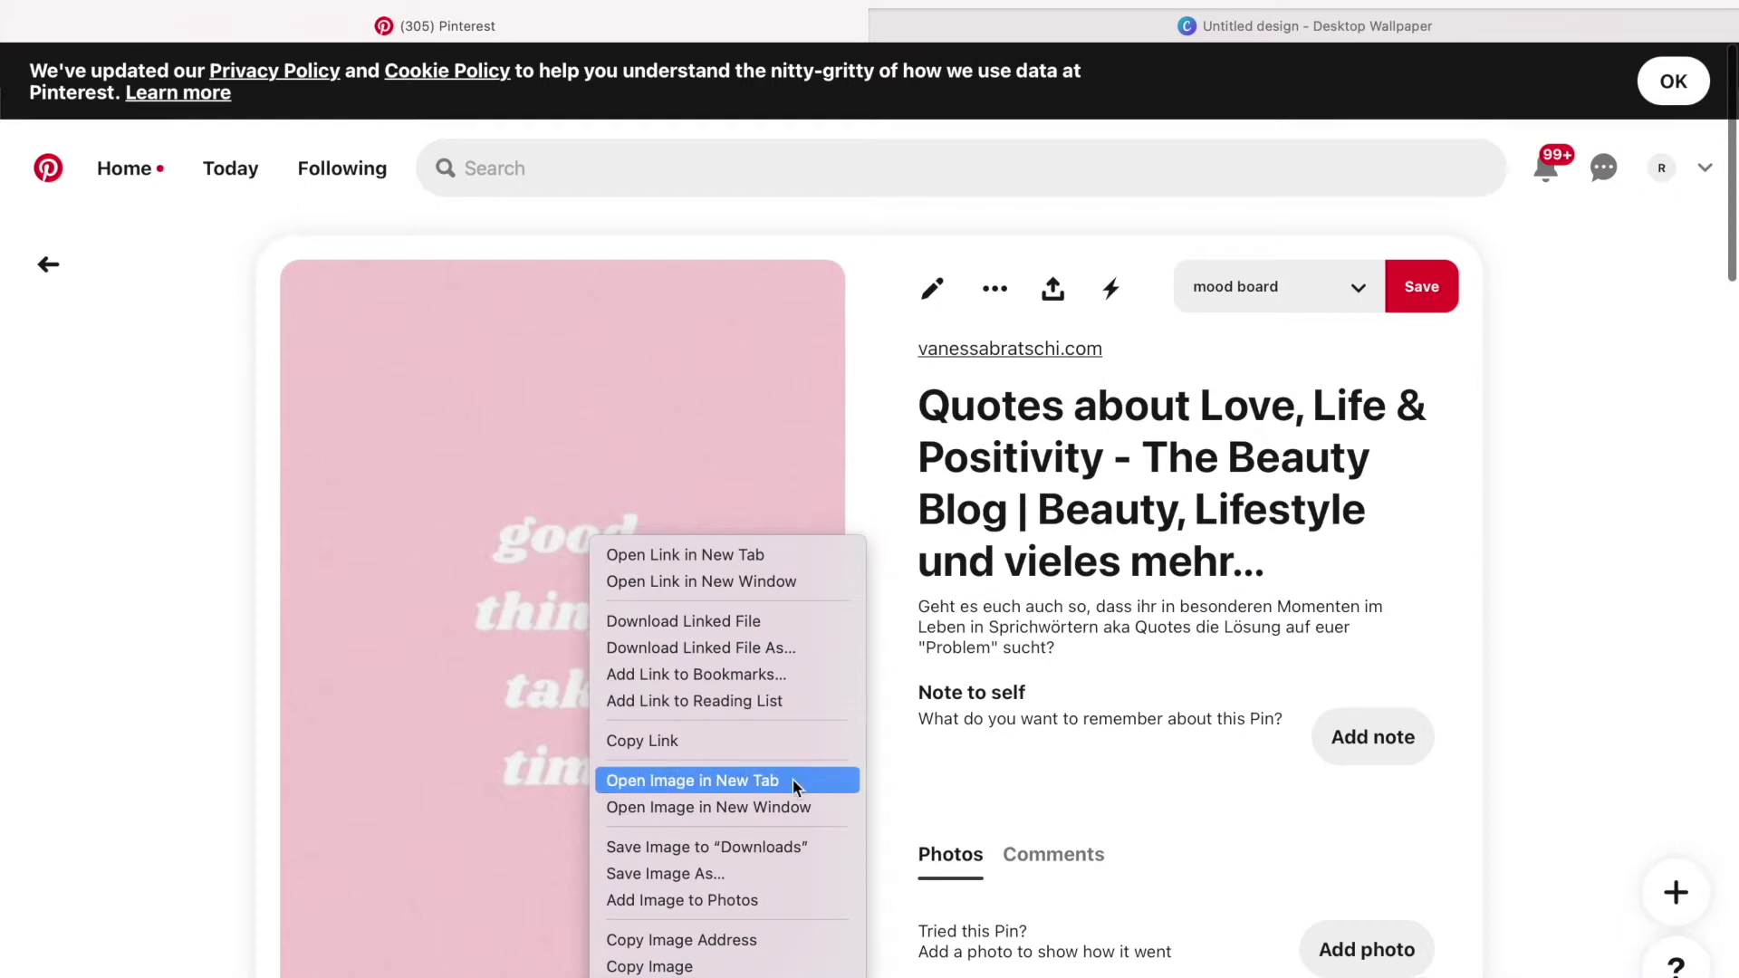
Step: Save the pink "good things take time" quote image to the Downloads folder
left_click(759, 845)
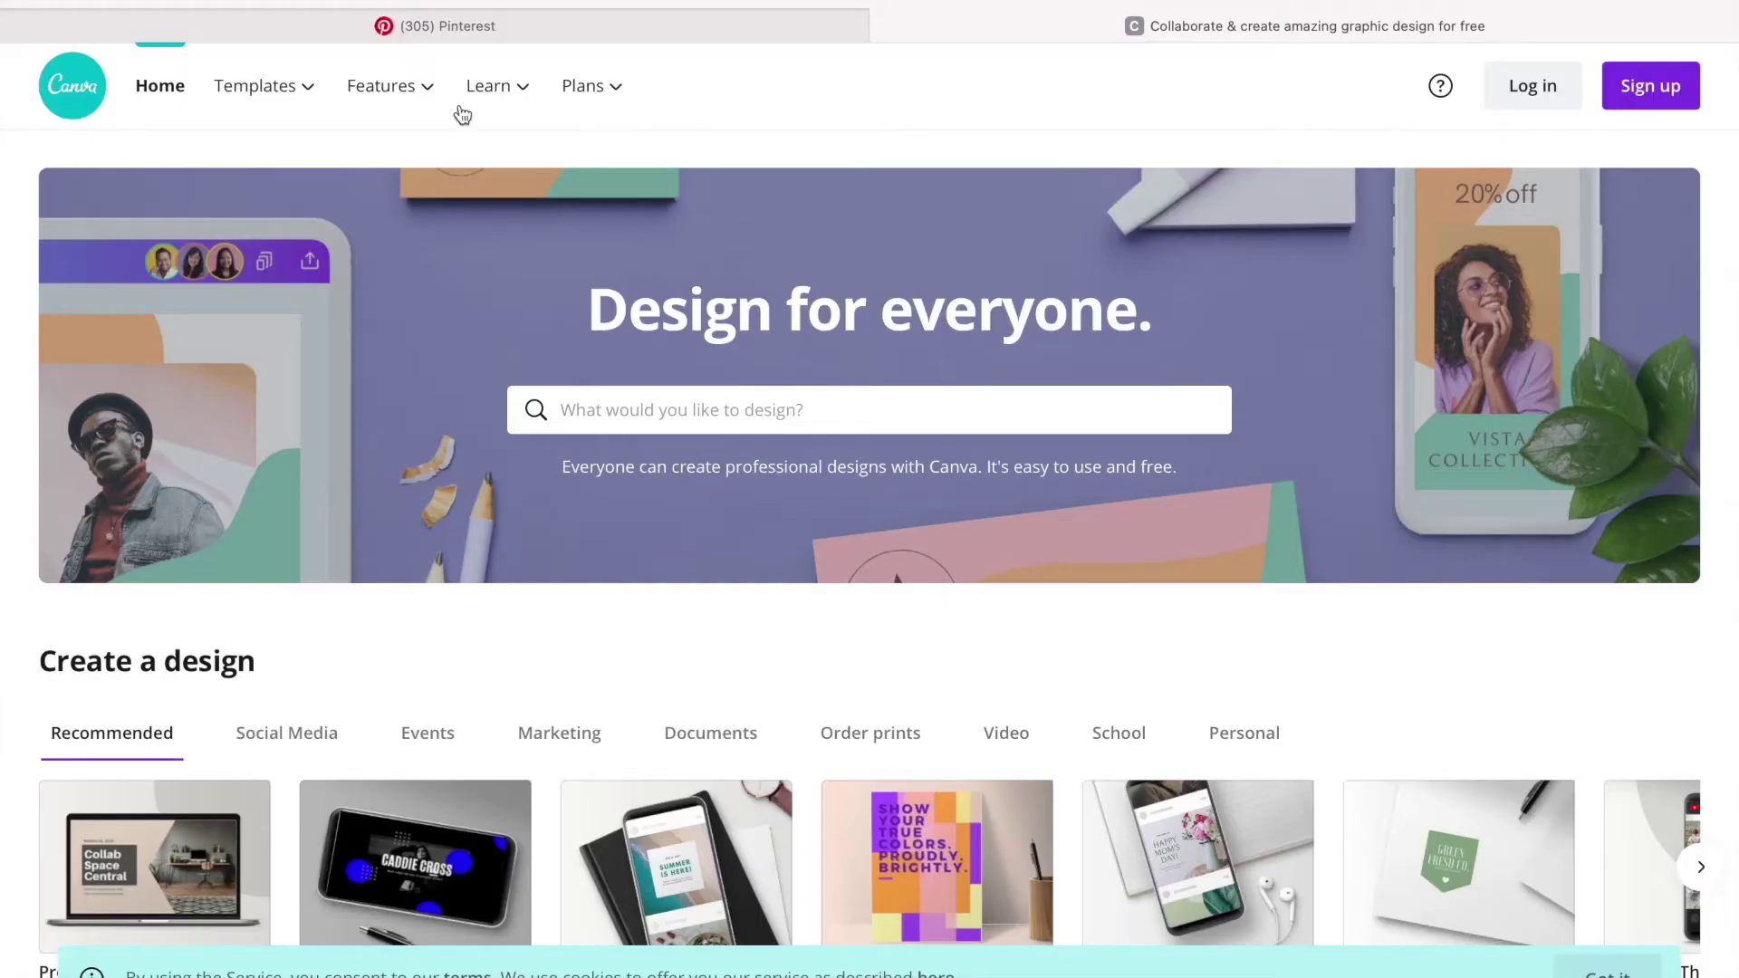
Step: Switch to Canva, search the templates for "MacBook desktop", choose Desktop Wallpapers and start a blank wallpaper design
mouse_move(302, 95)
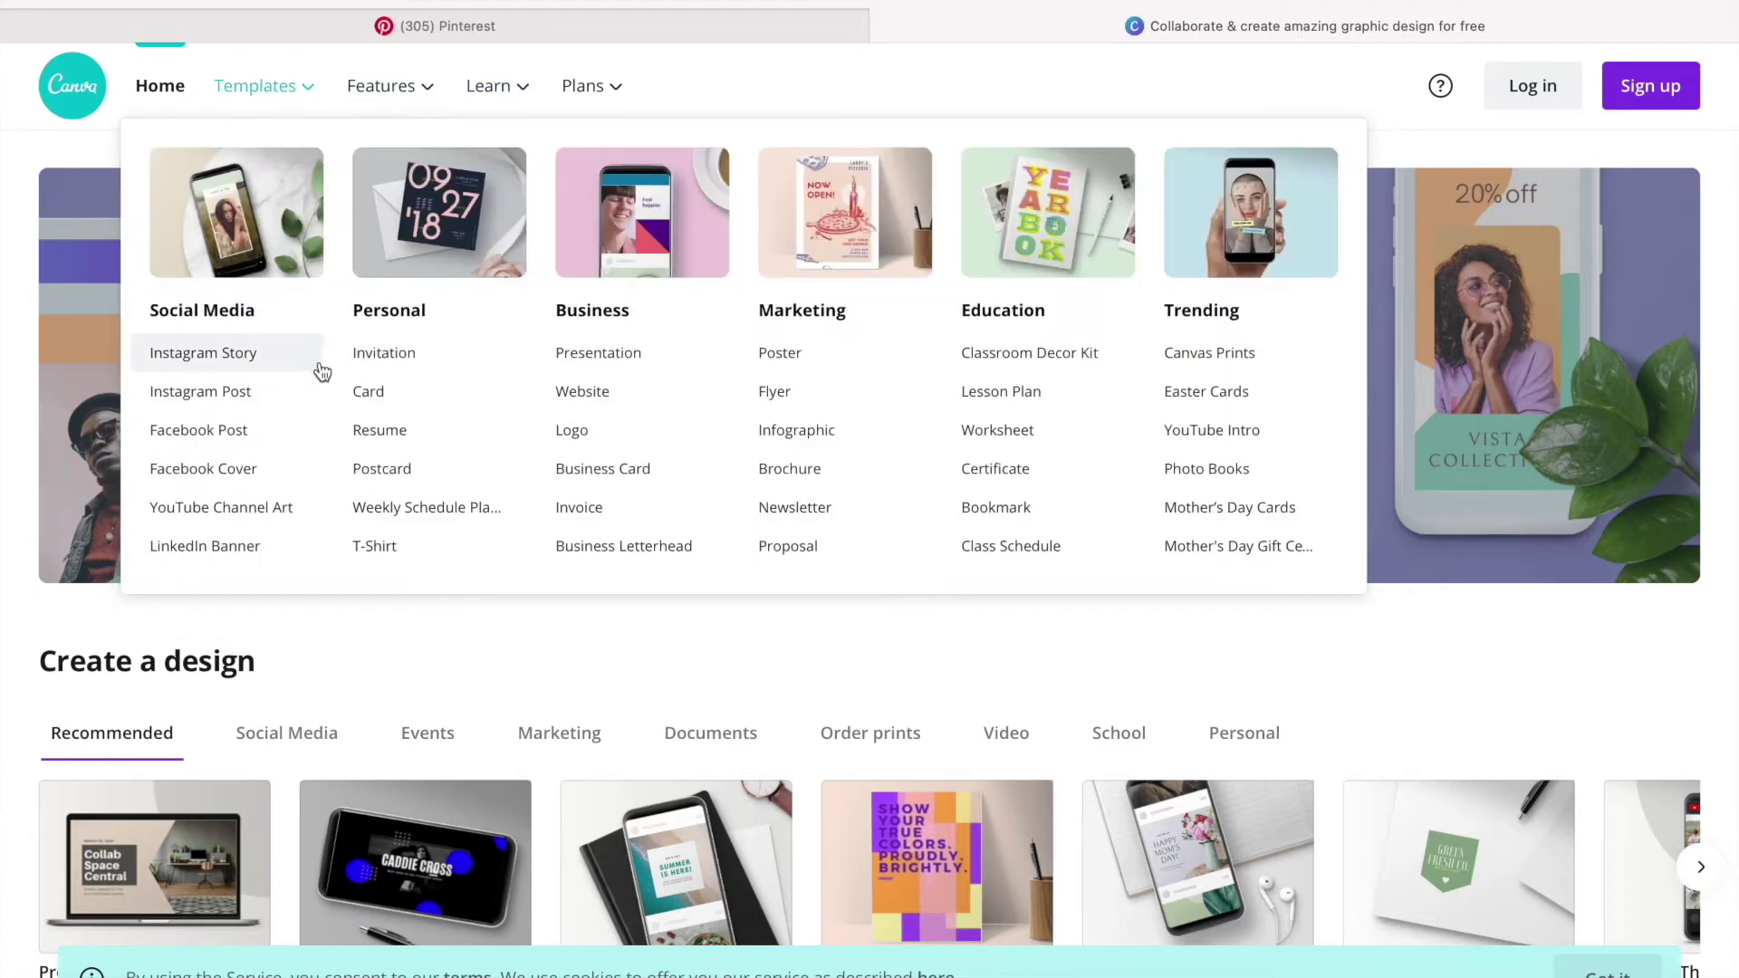
left_click(257, 86)
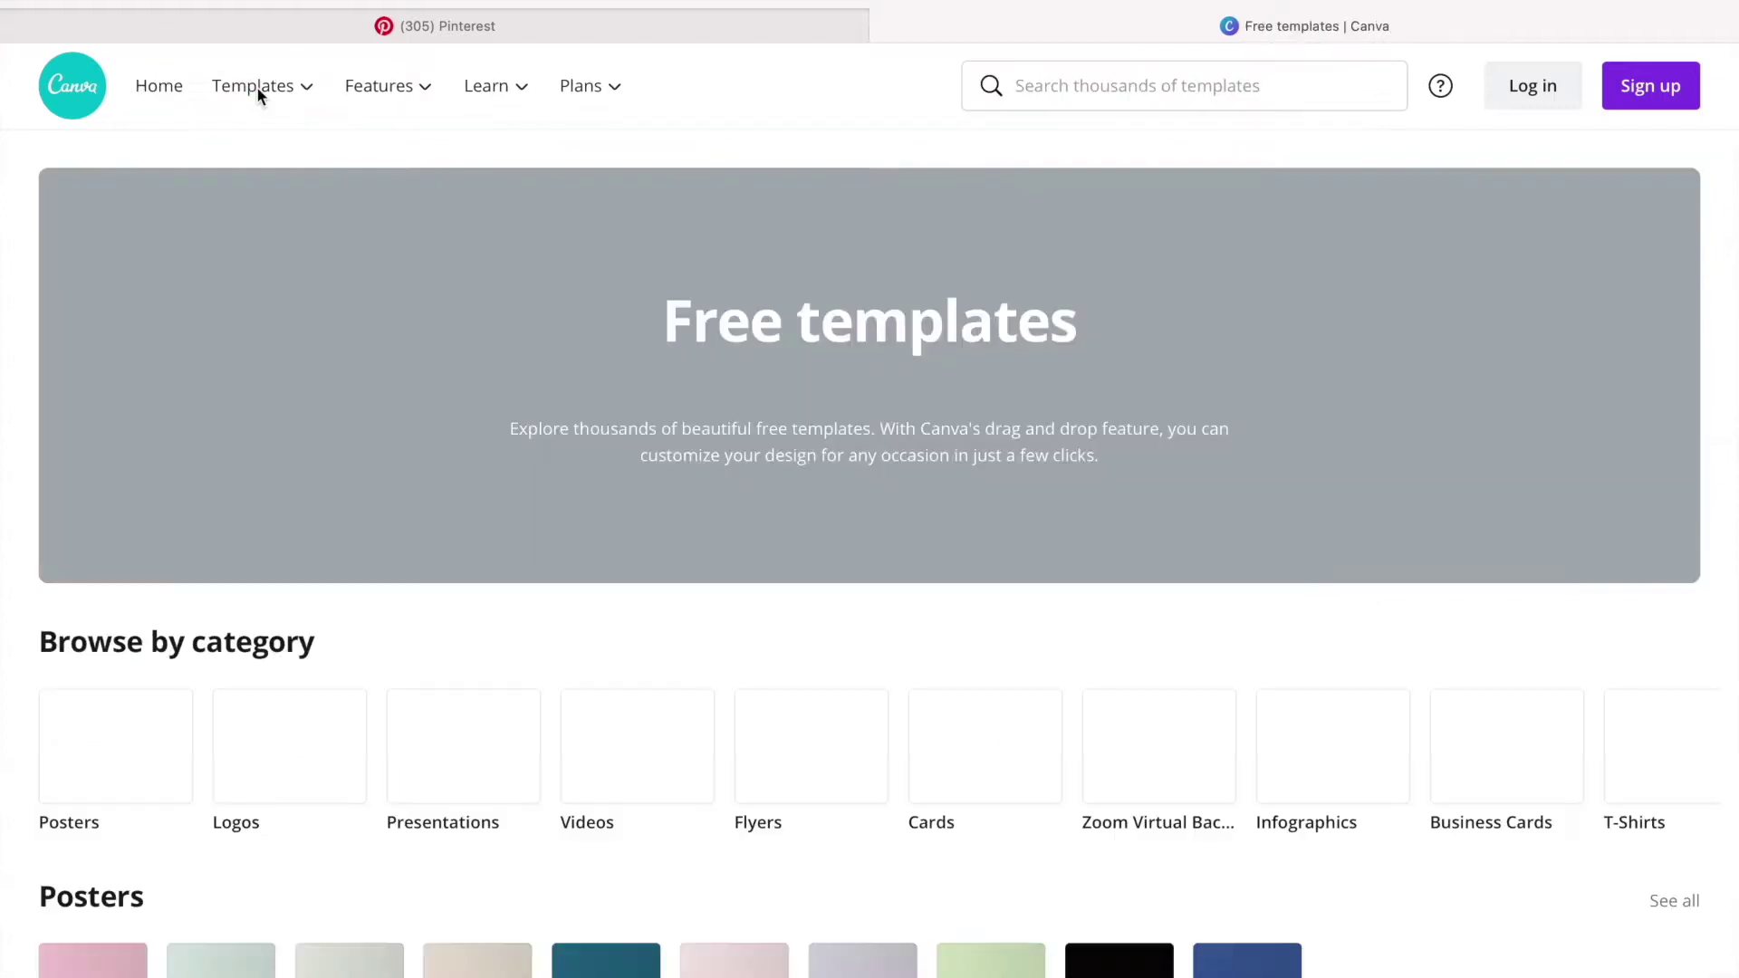
type("macbo")
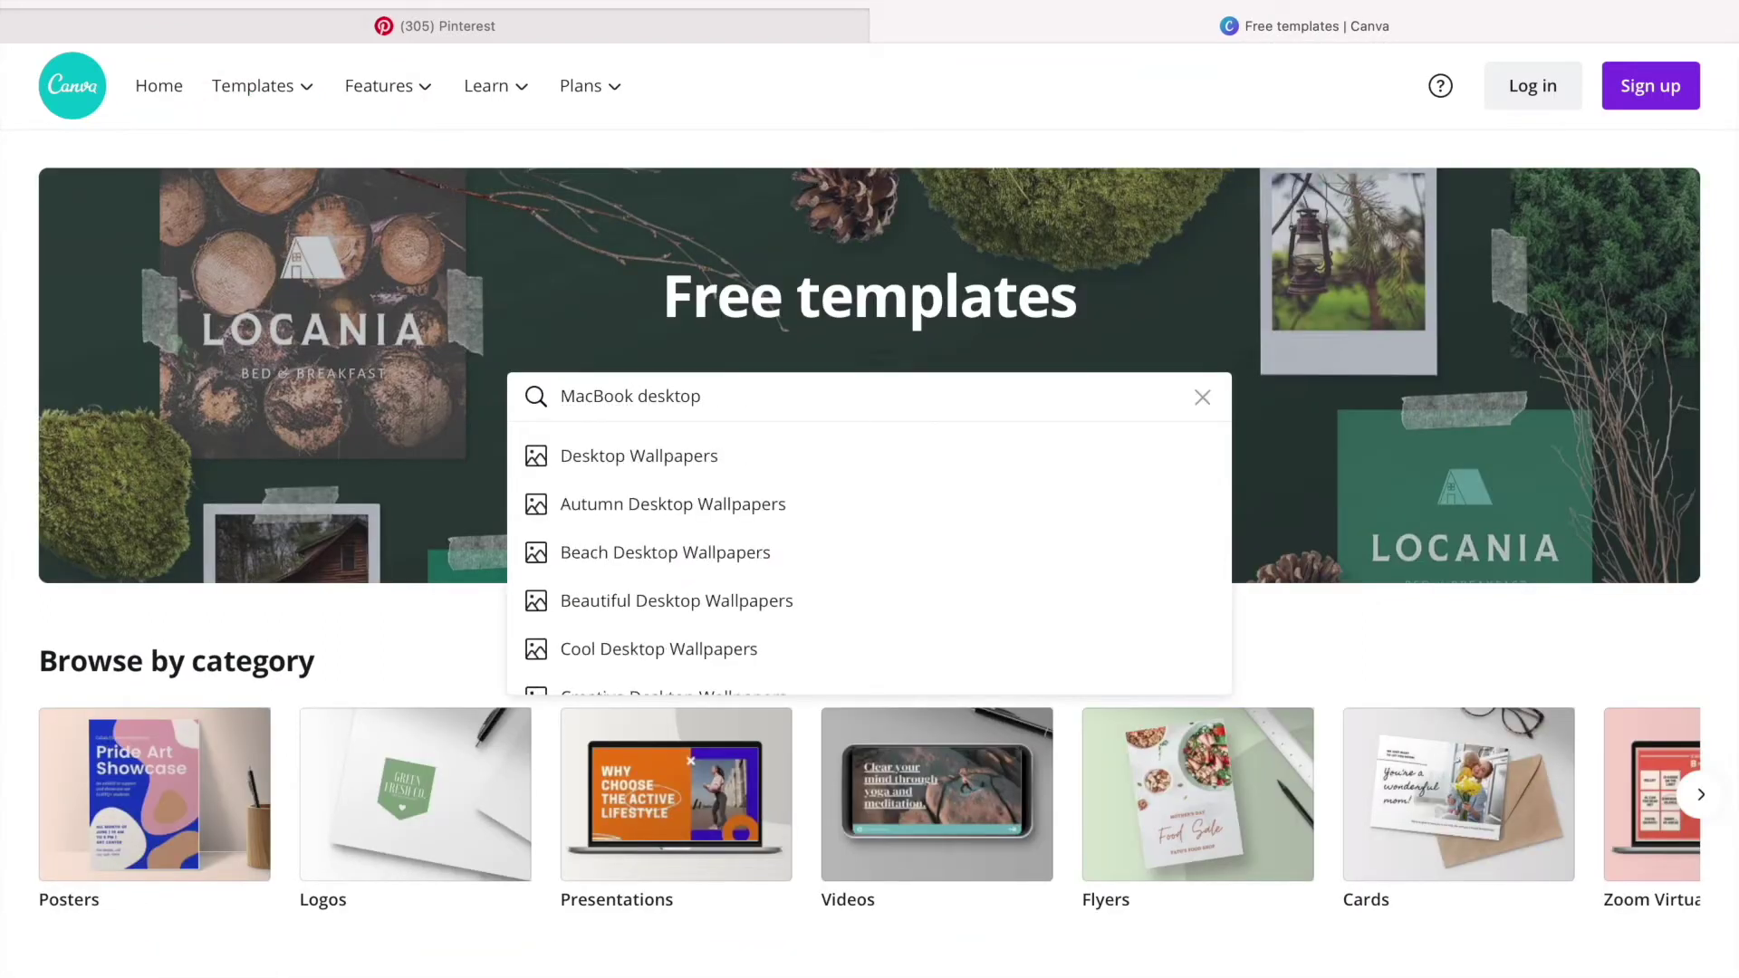
left_click(688, 458)
left_click(191, 688)
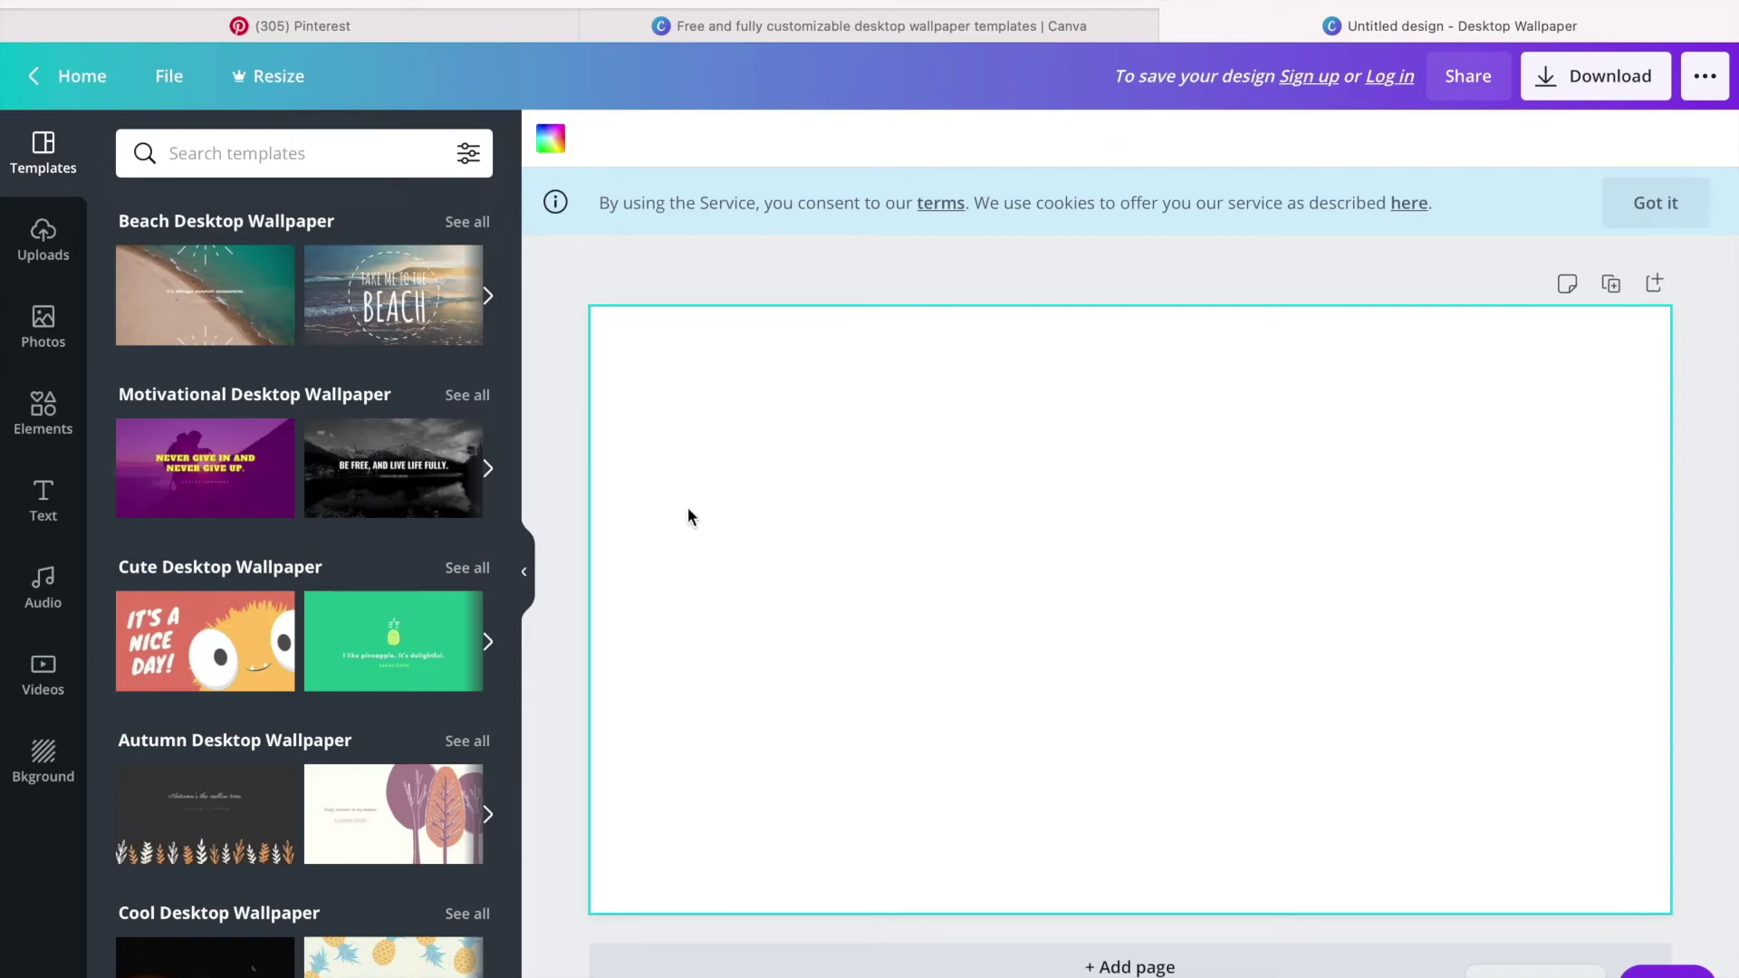
Step: Add the trending aerial photo of pale grey-blue water to the wallpaper's upper-left corner
left_click(45, 337)
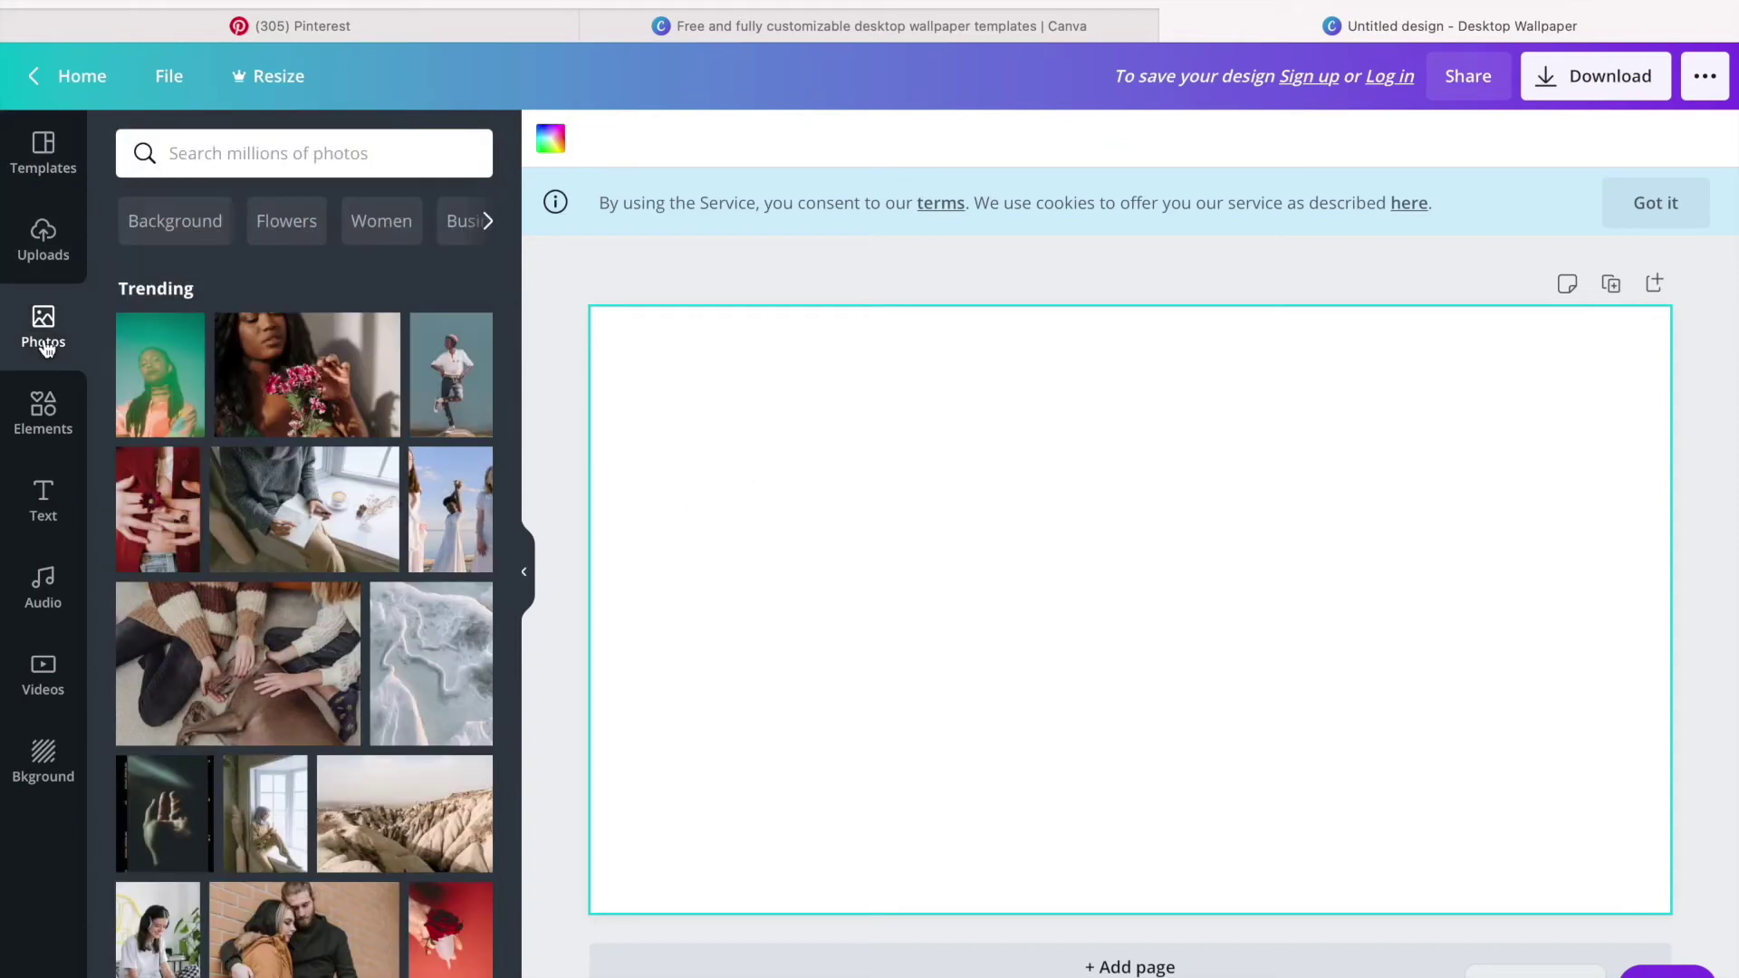
left_click(413, 628)
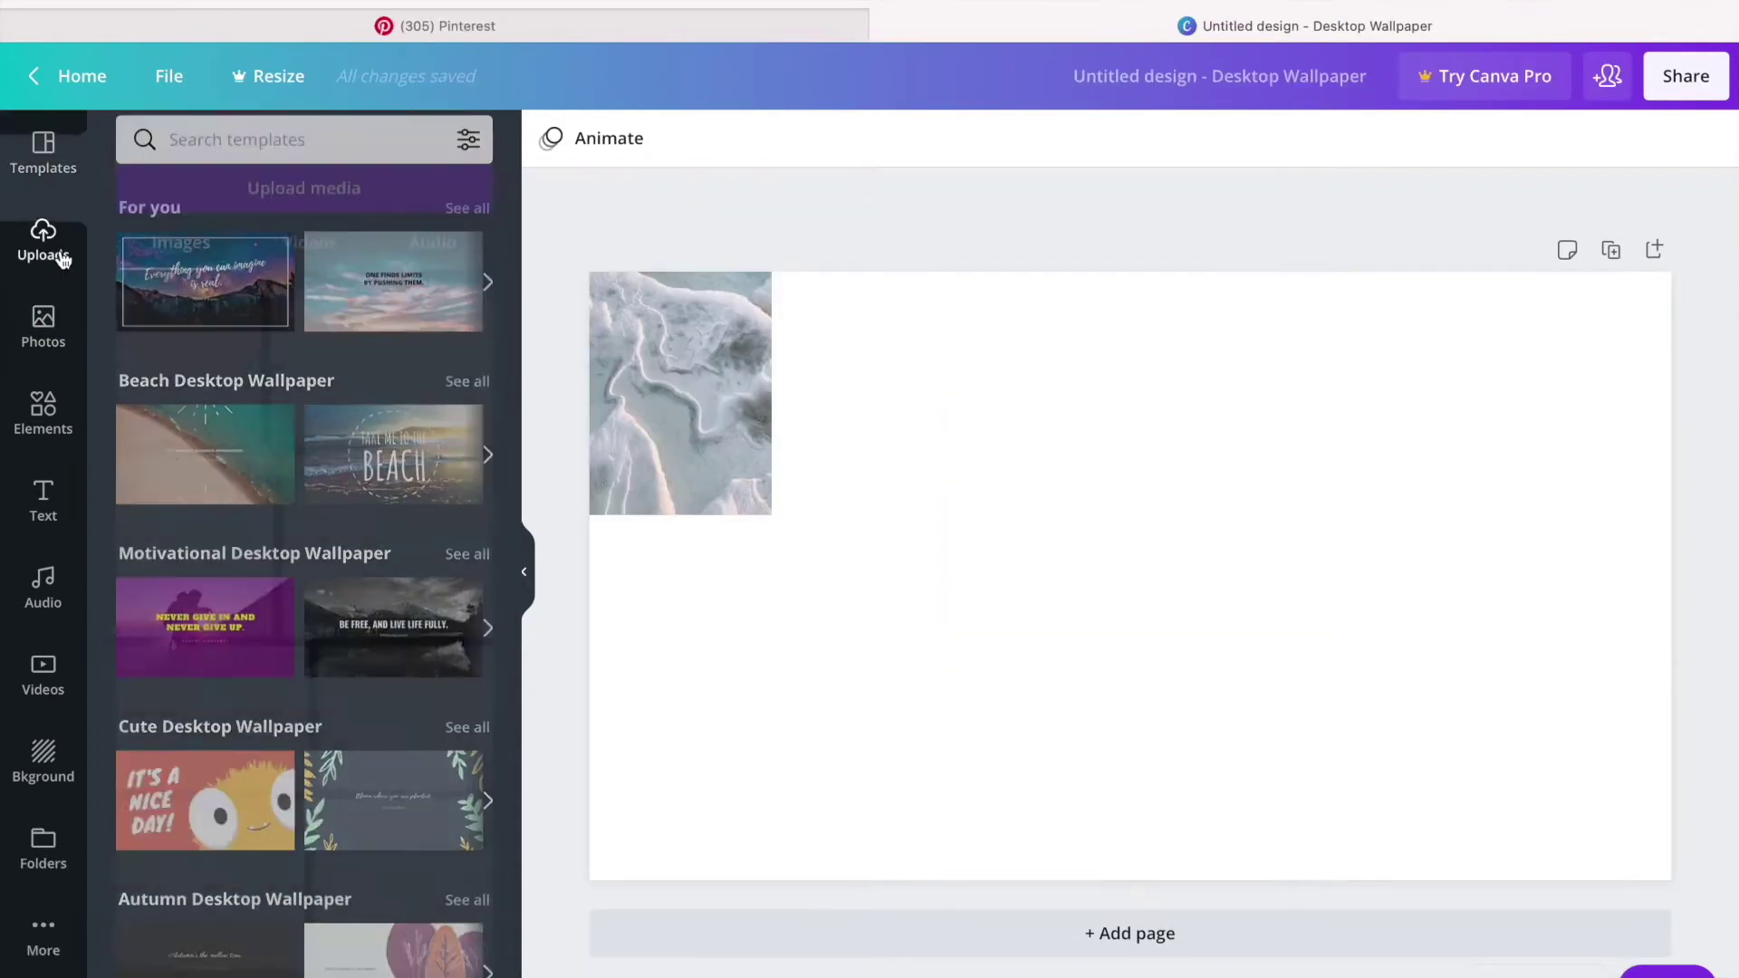
Step: Upload the pink quote image from the Downloads folder and place it directly to the right of the water photo
left_click(41, 241)
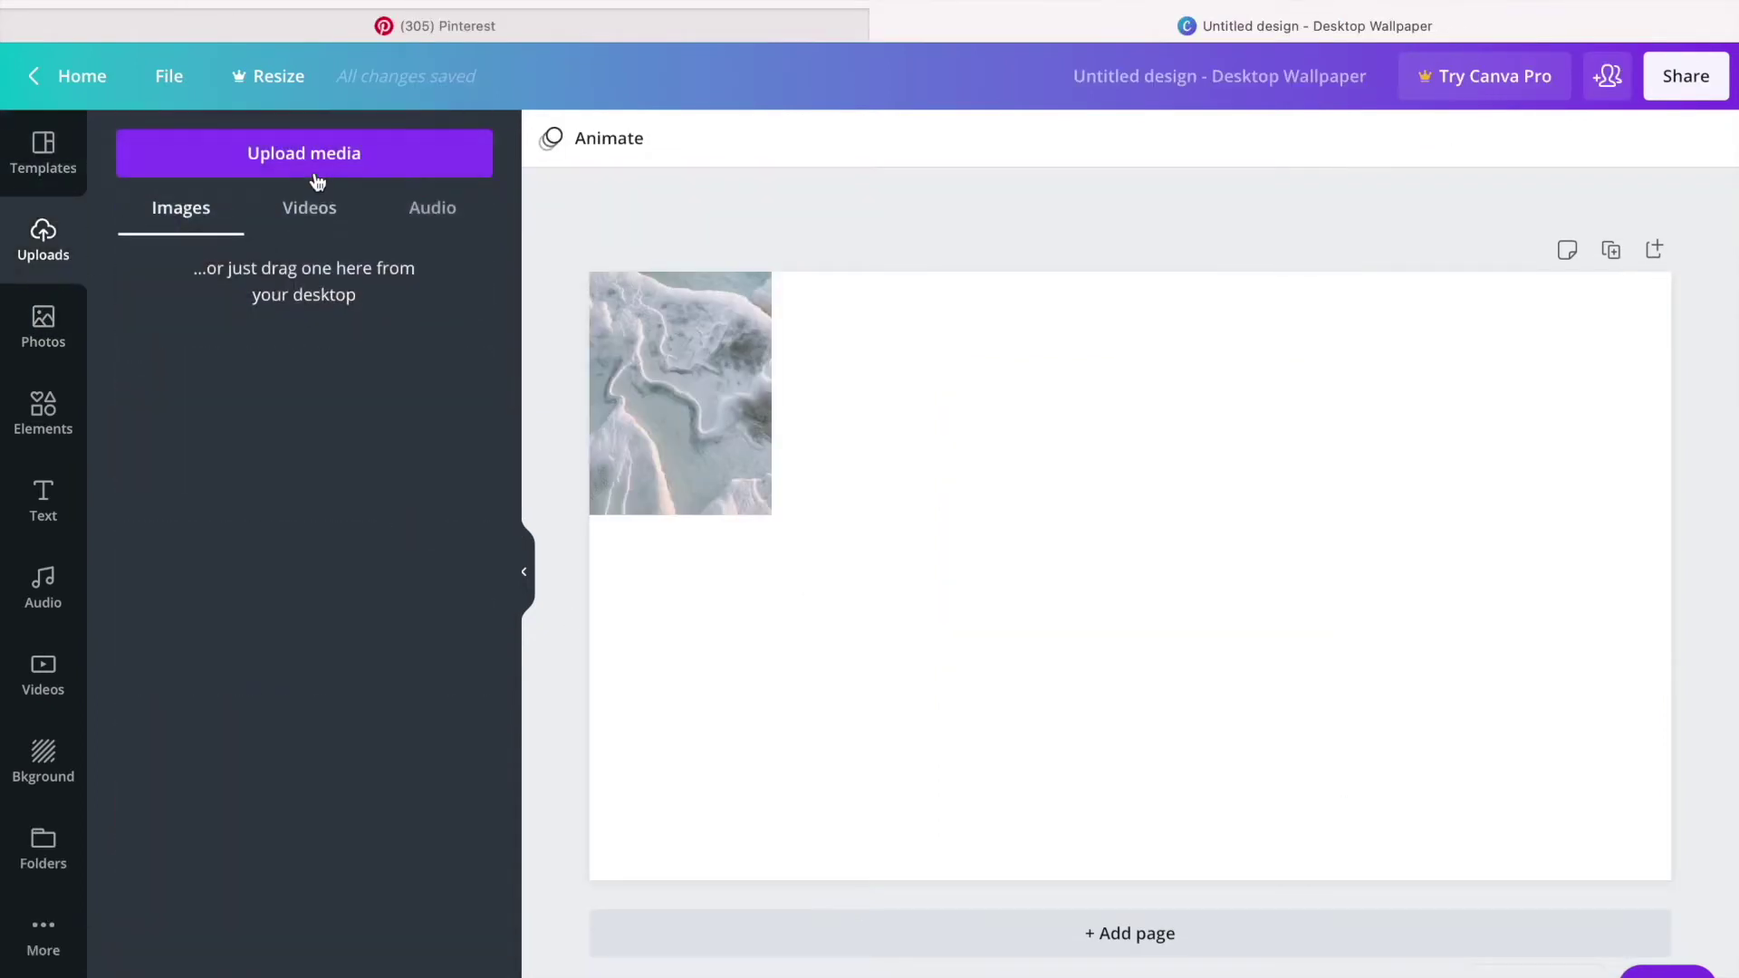
left_click(317, 174)
left_click(161, 302)
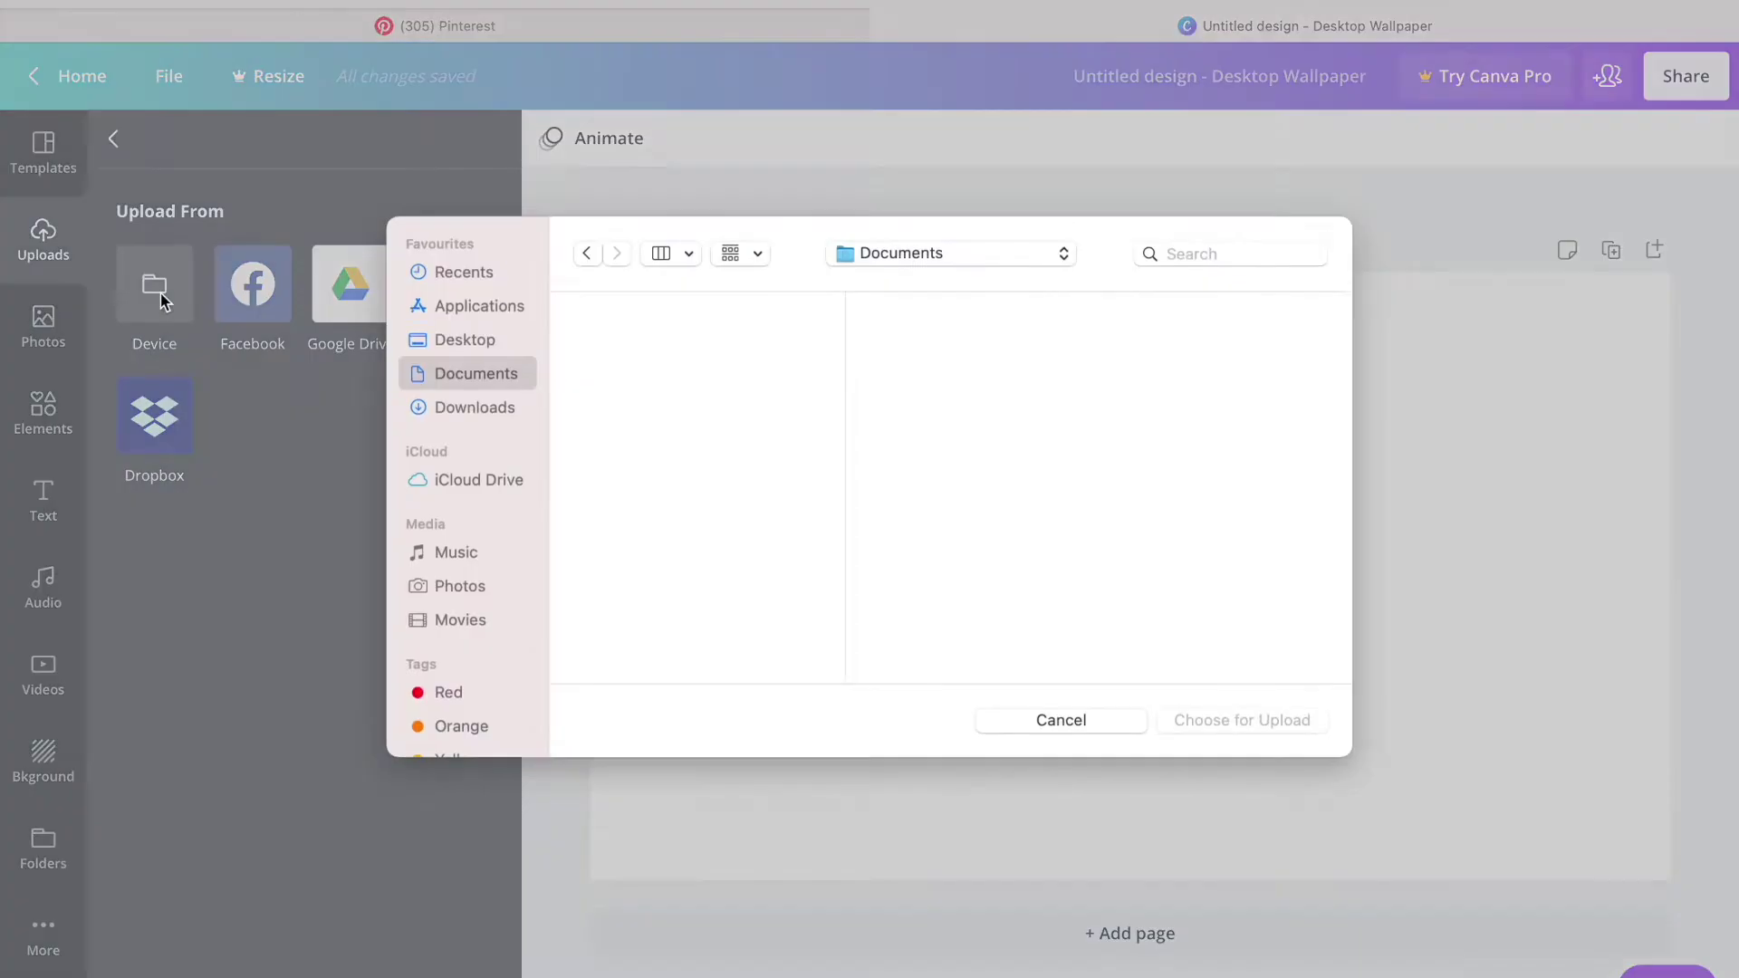
left_click(449, 409)
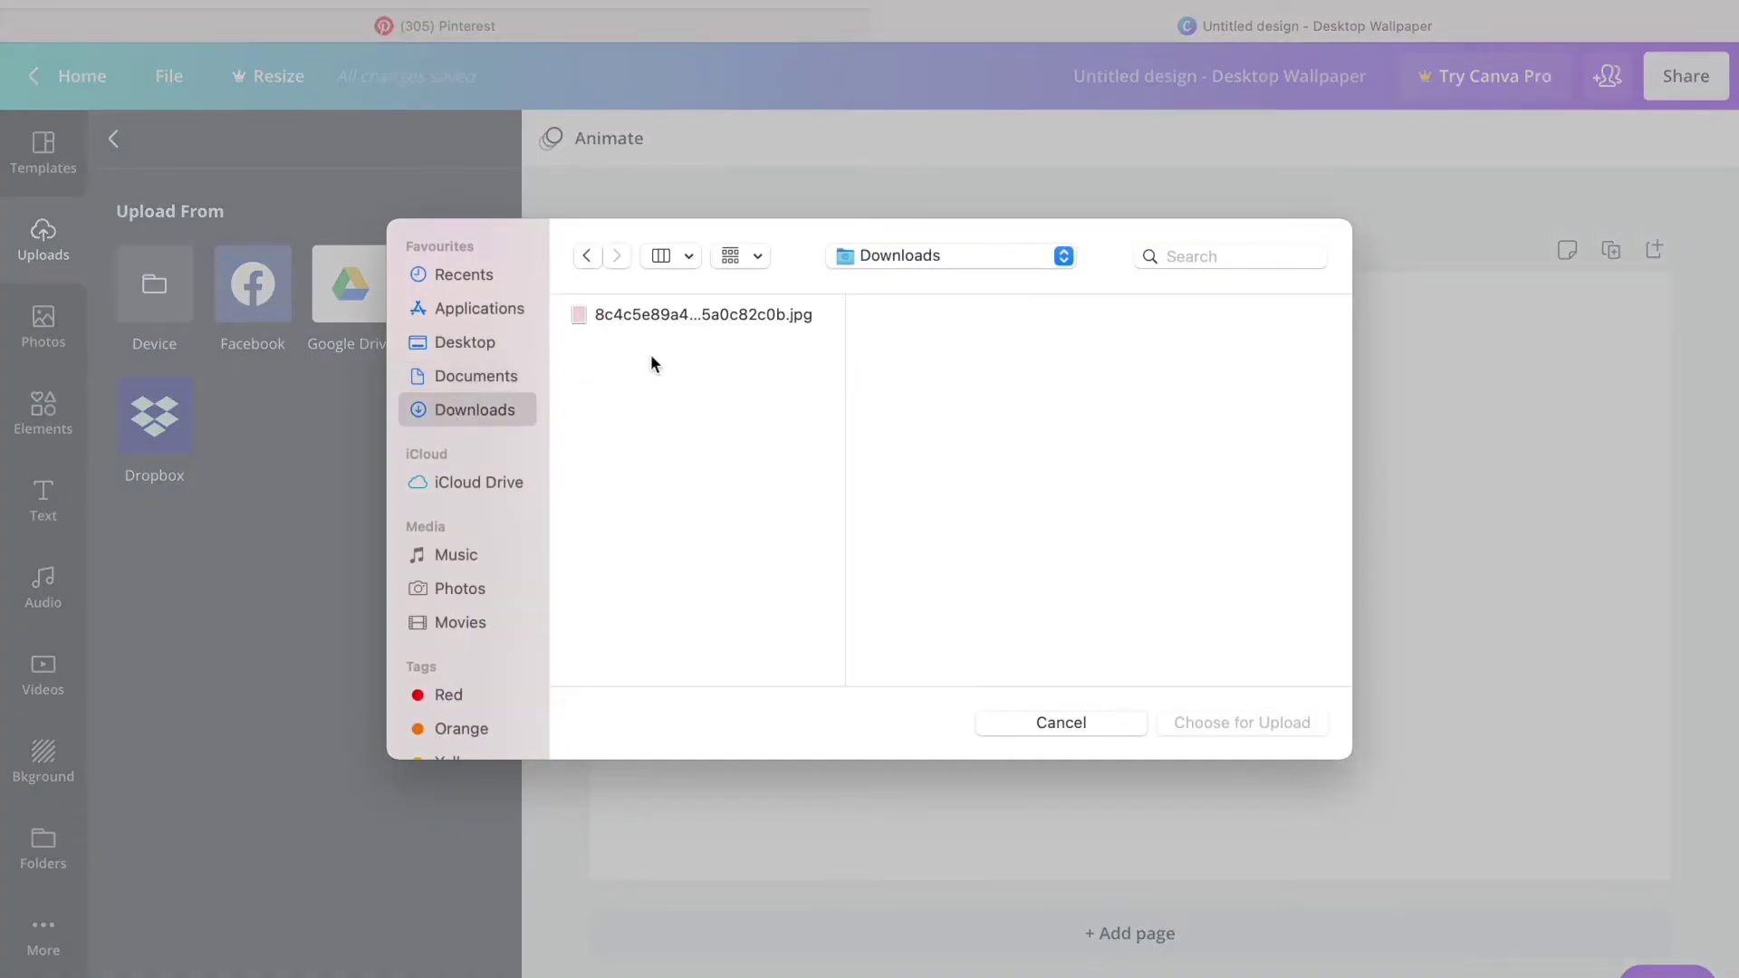
left_click(762, 315)
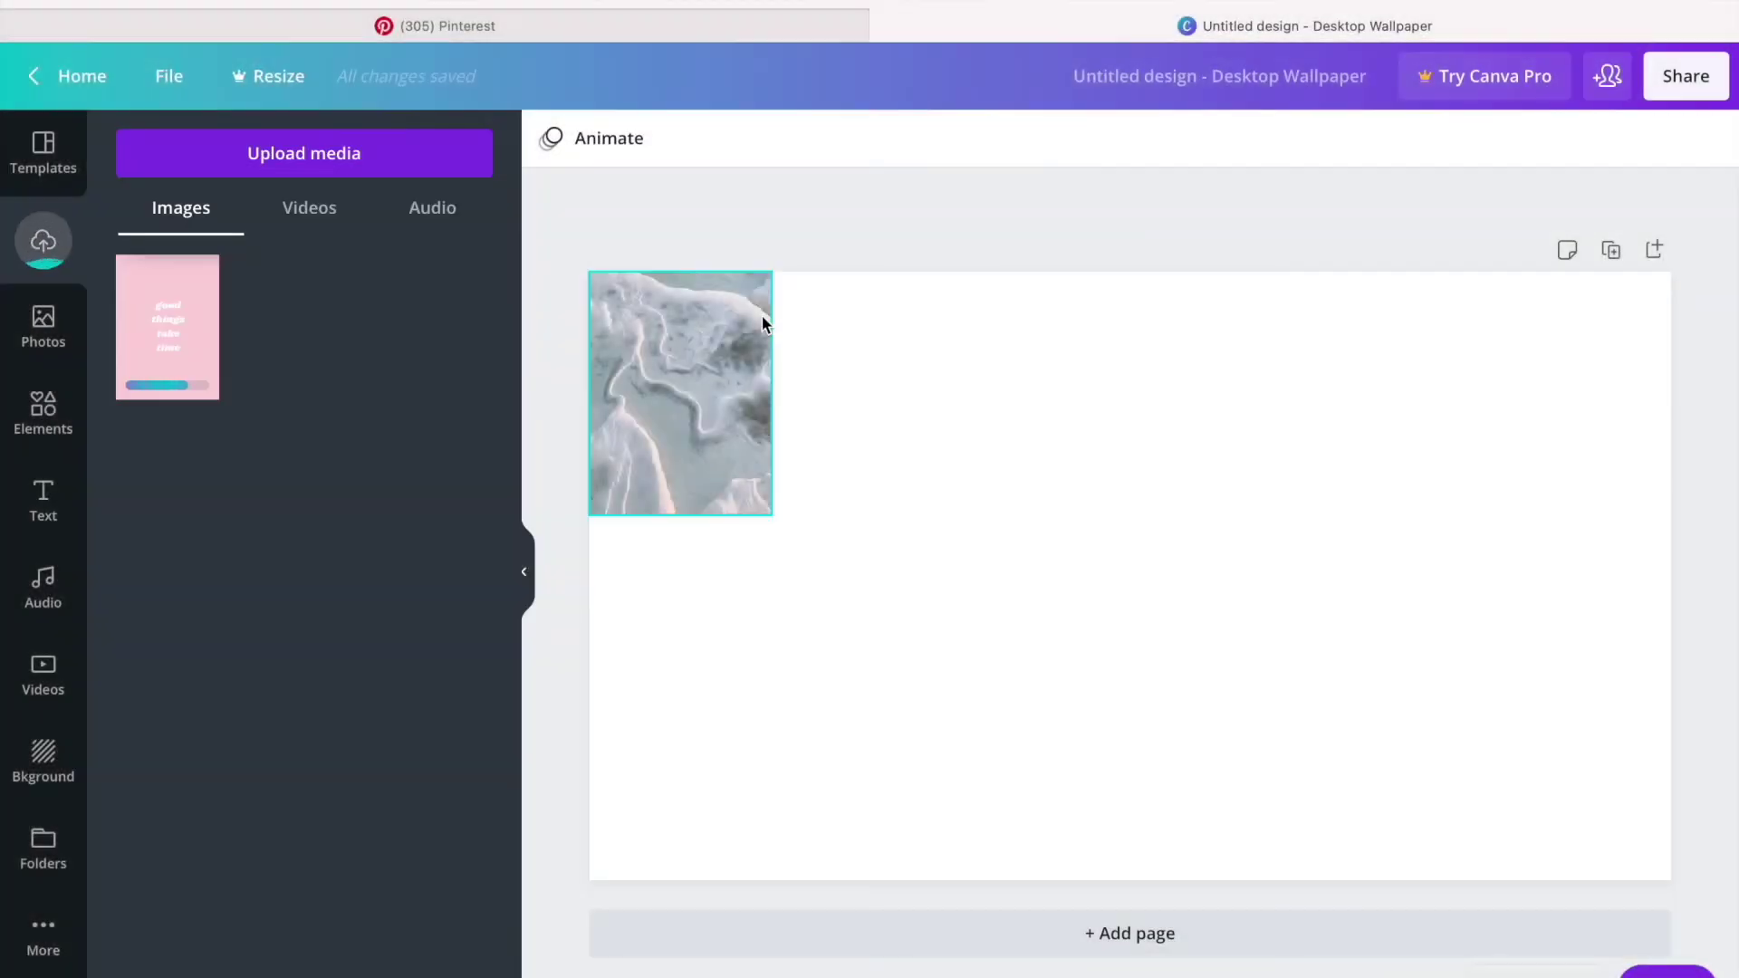
left_click_drag(1045, 537, 838, 362)
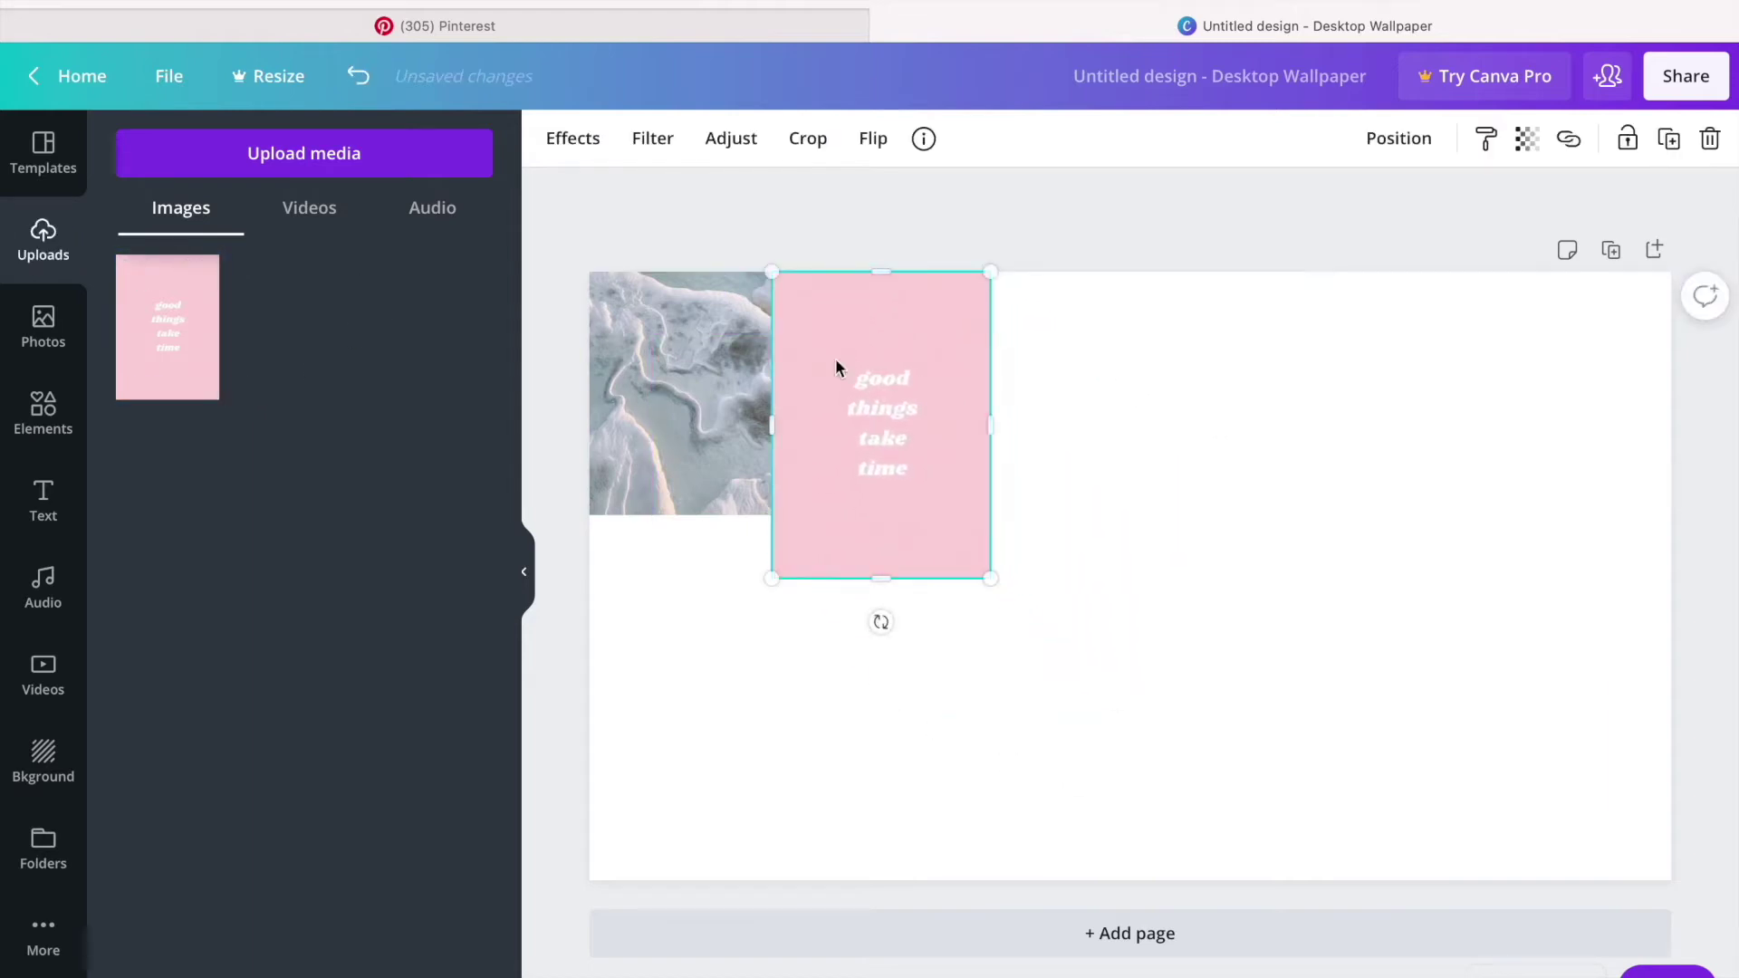
left_click(1217, 393)
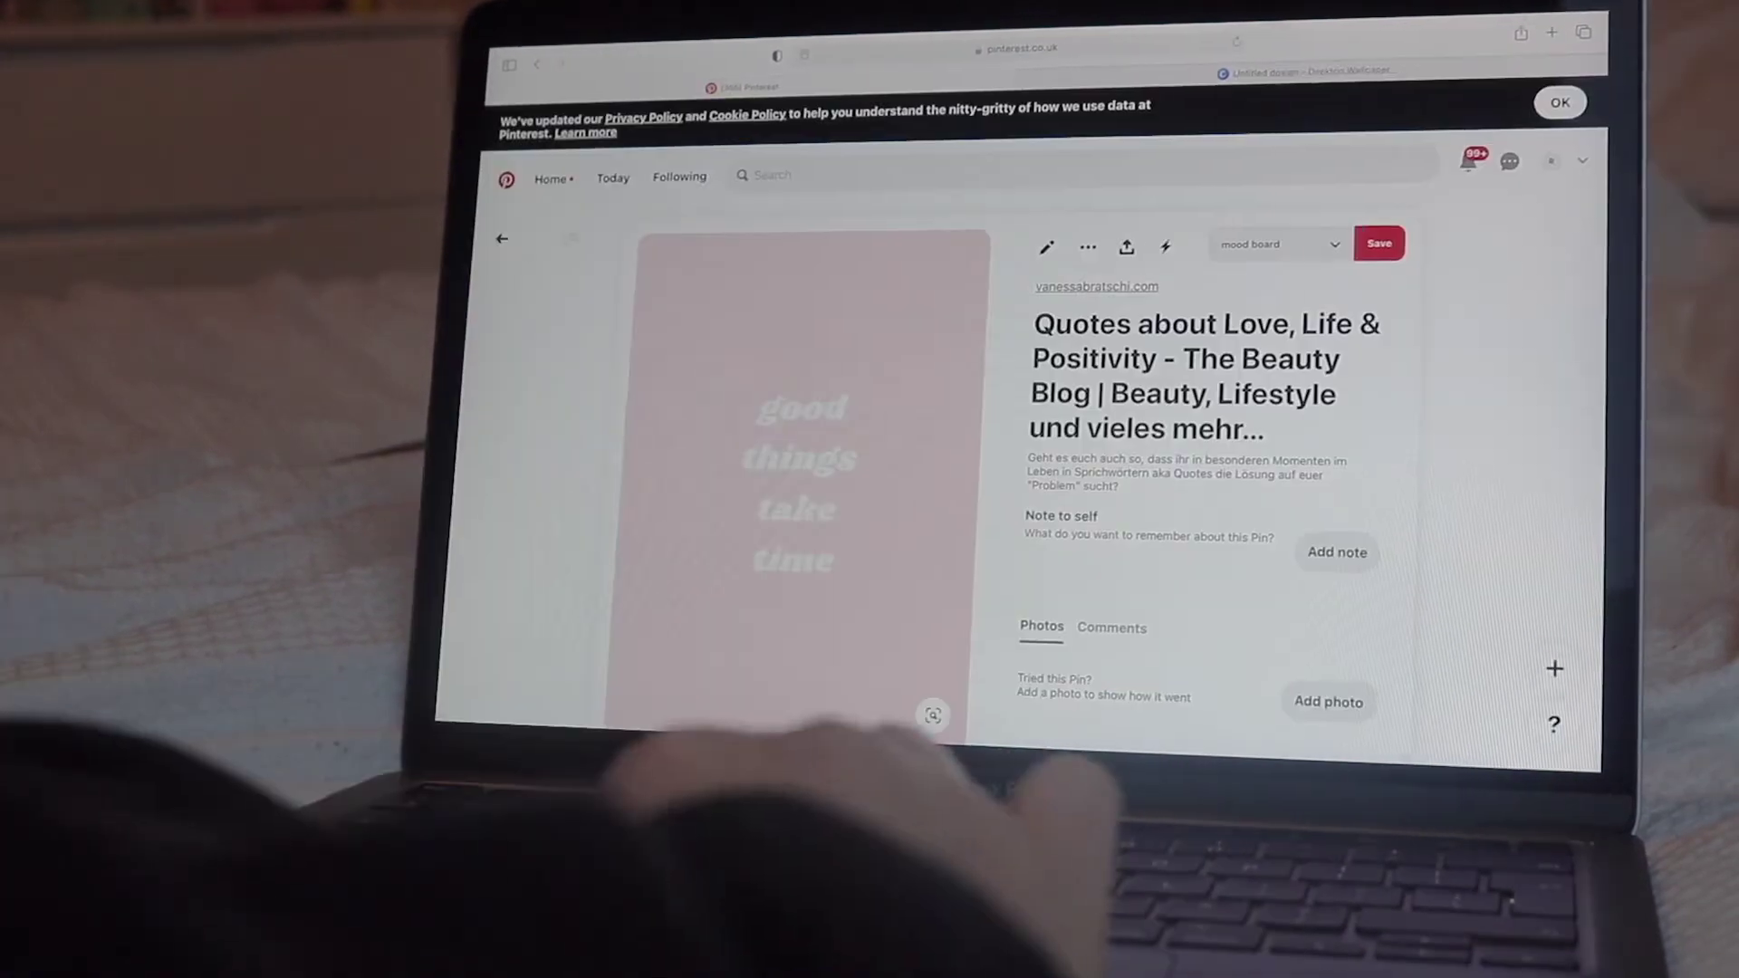
Step: Return to the Pinterest board, open the "Made in Sheffield" neon sign pin's image in its own tab and save it to the computer
key("Escape")
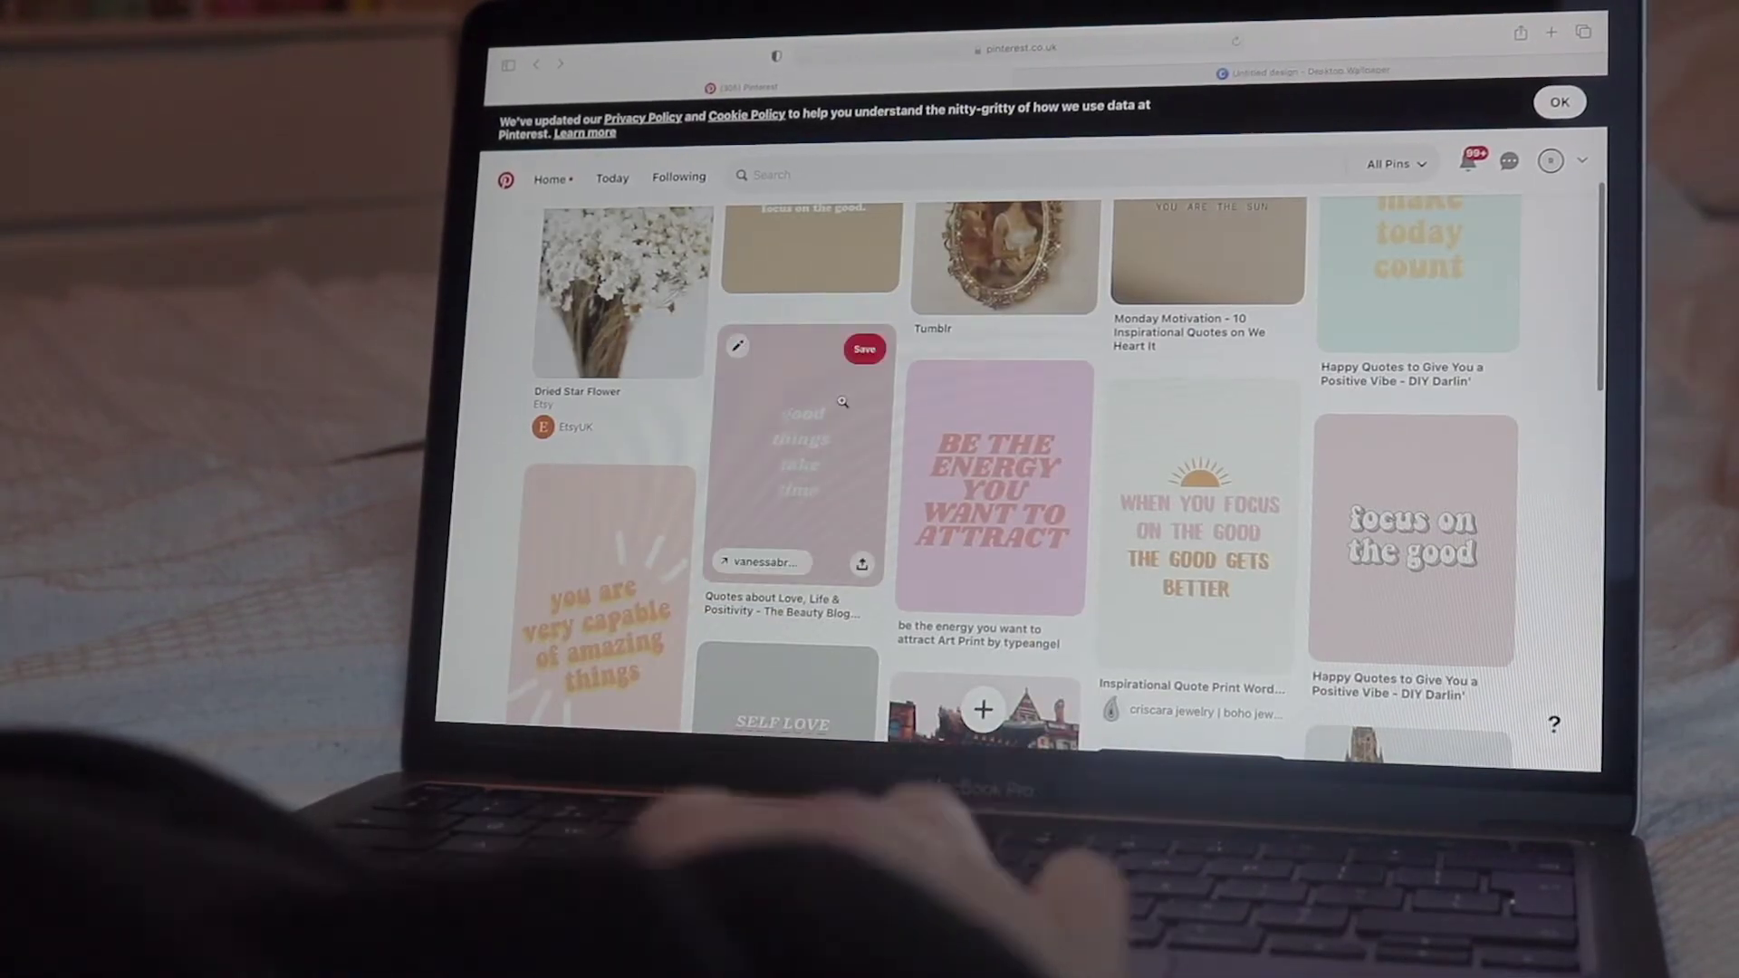
scroll(1018, 427, "down", 3)
scroll(1018, 426, "down", 2)
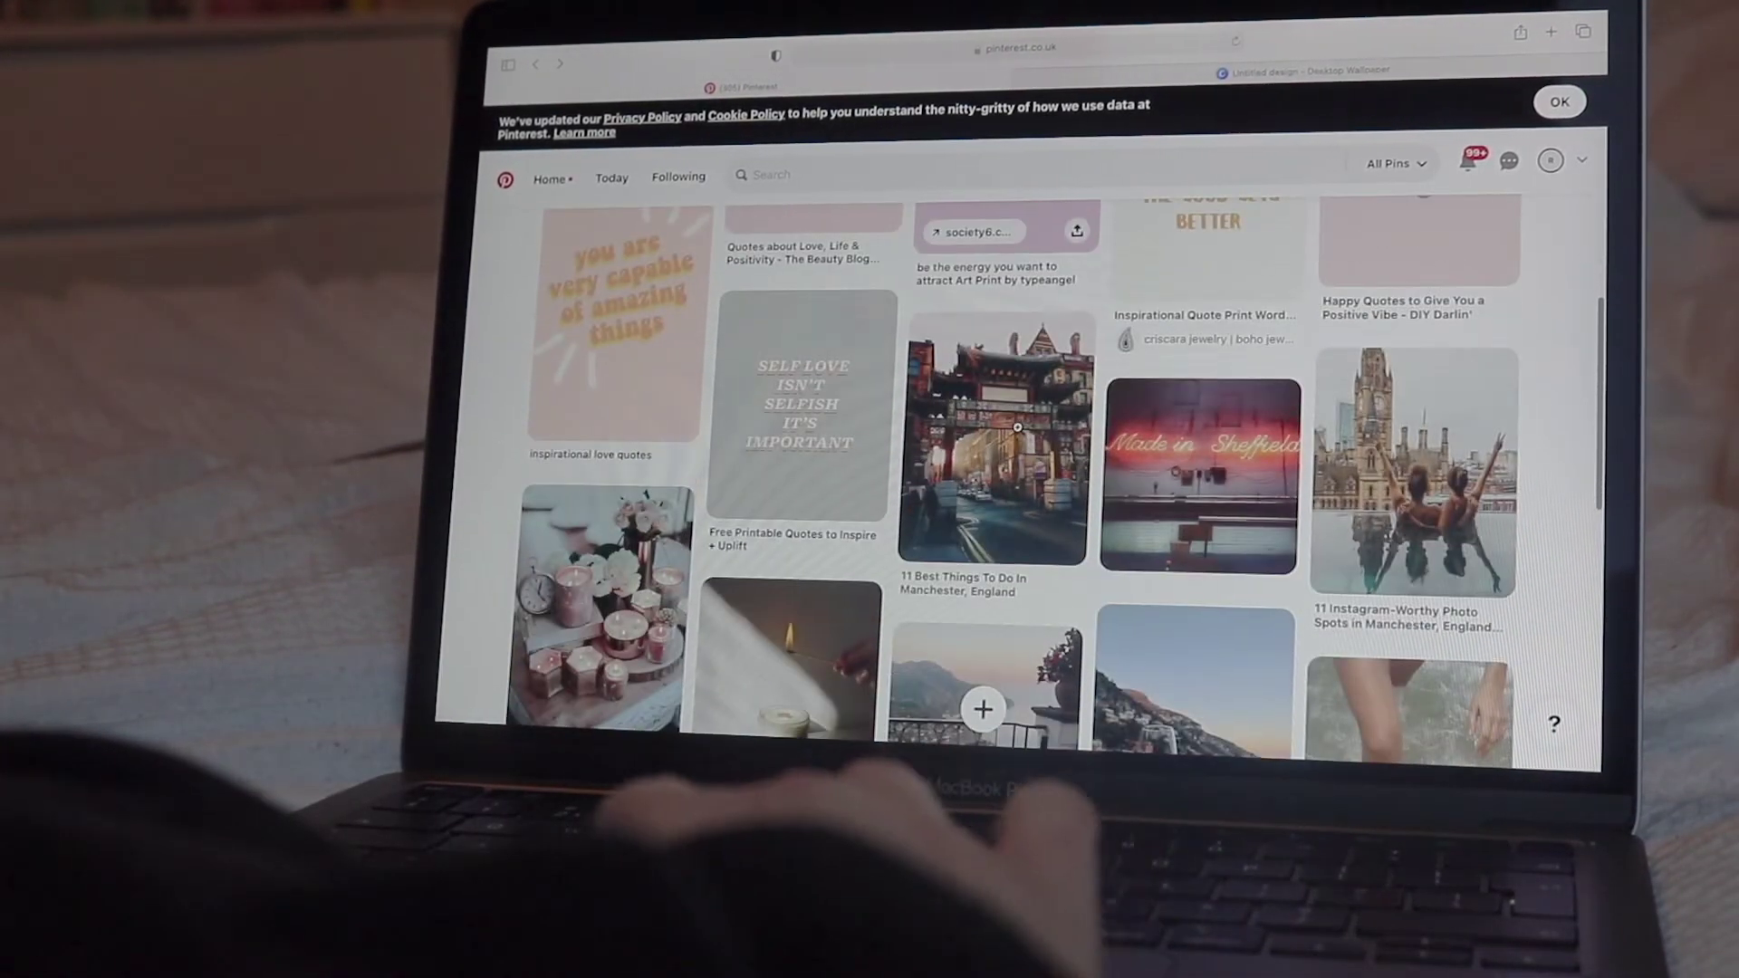
left_click(1197, 436)
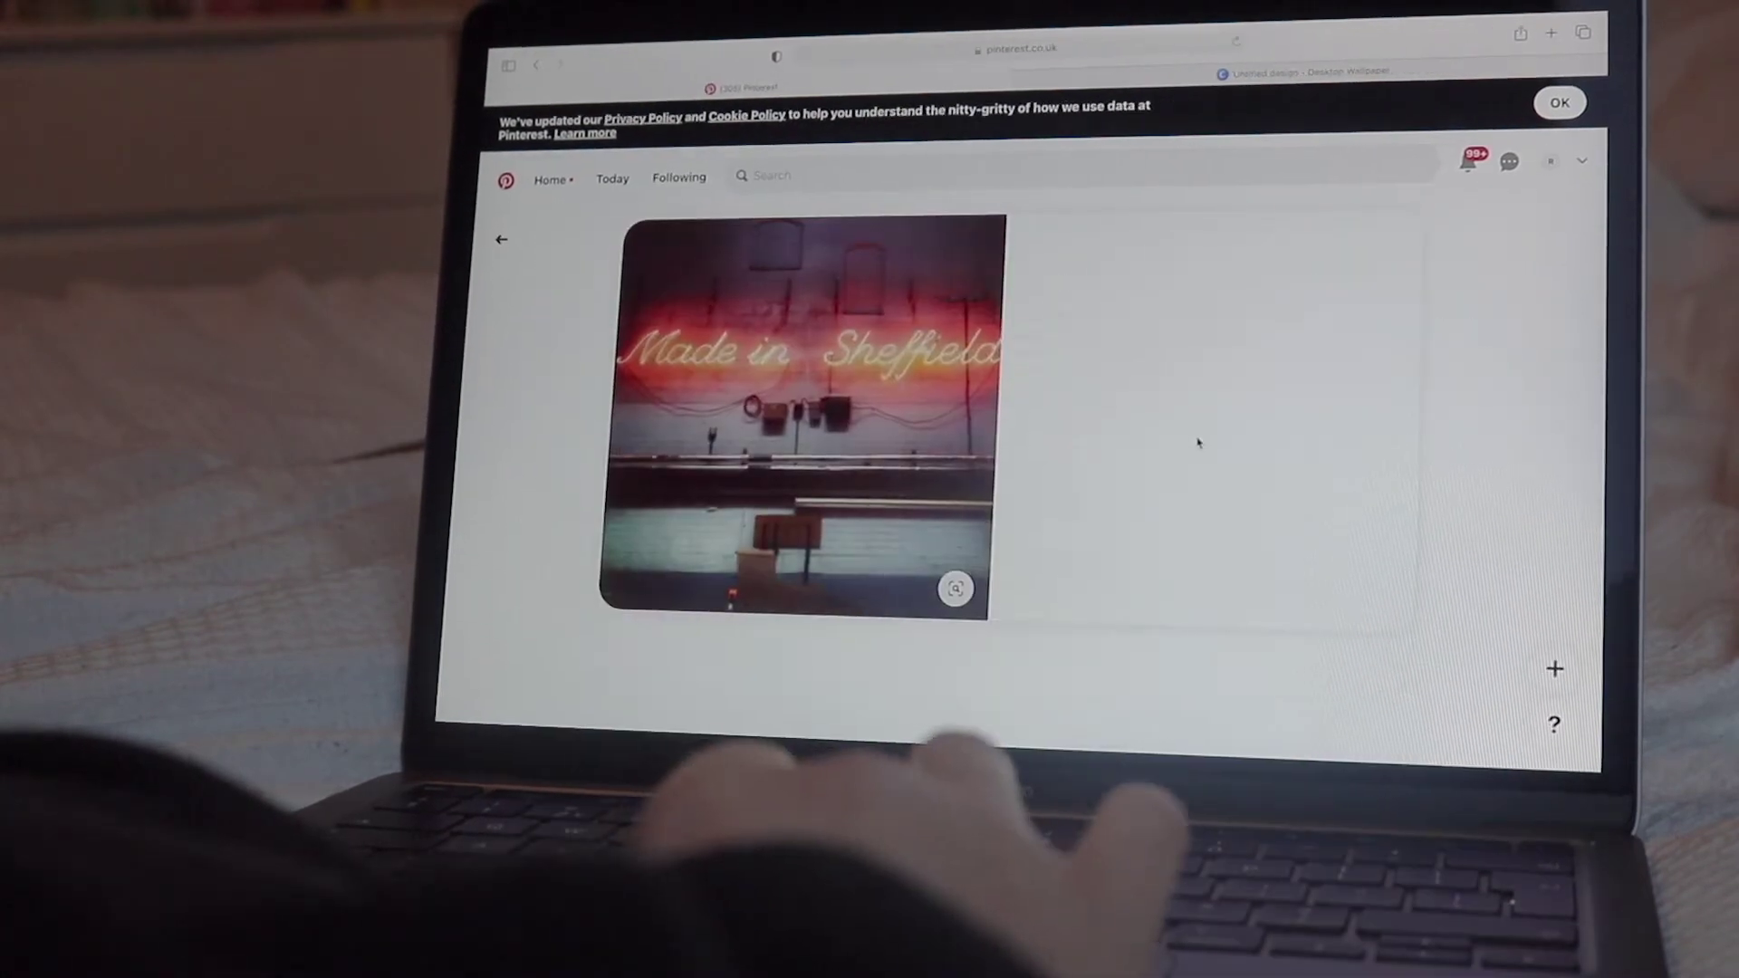
left_click(834, 395)
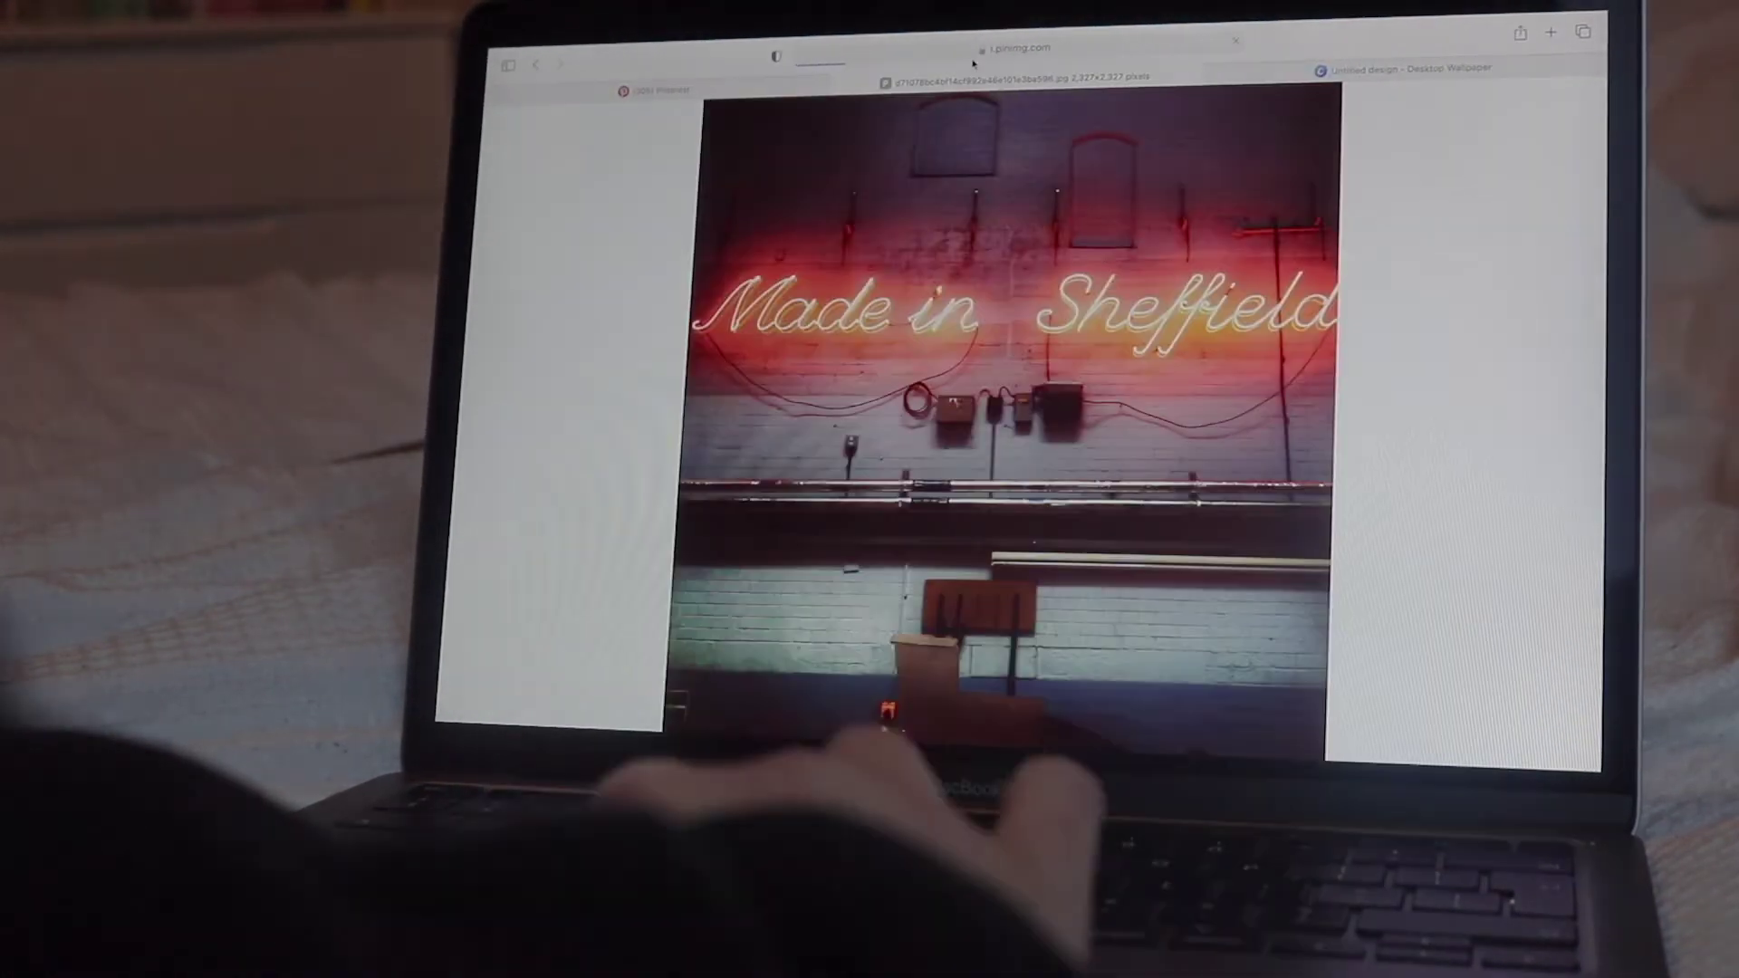
right_click(935, 207)
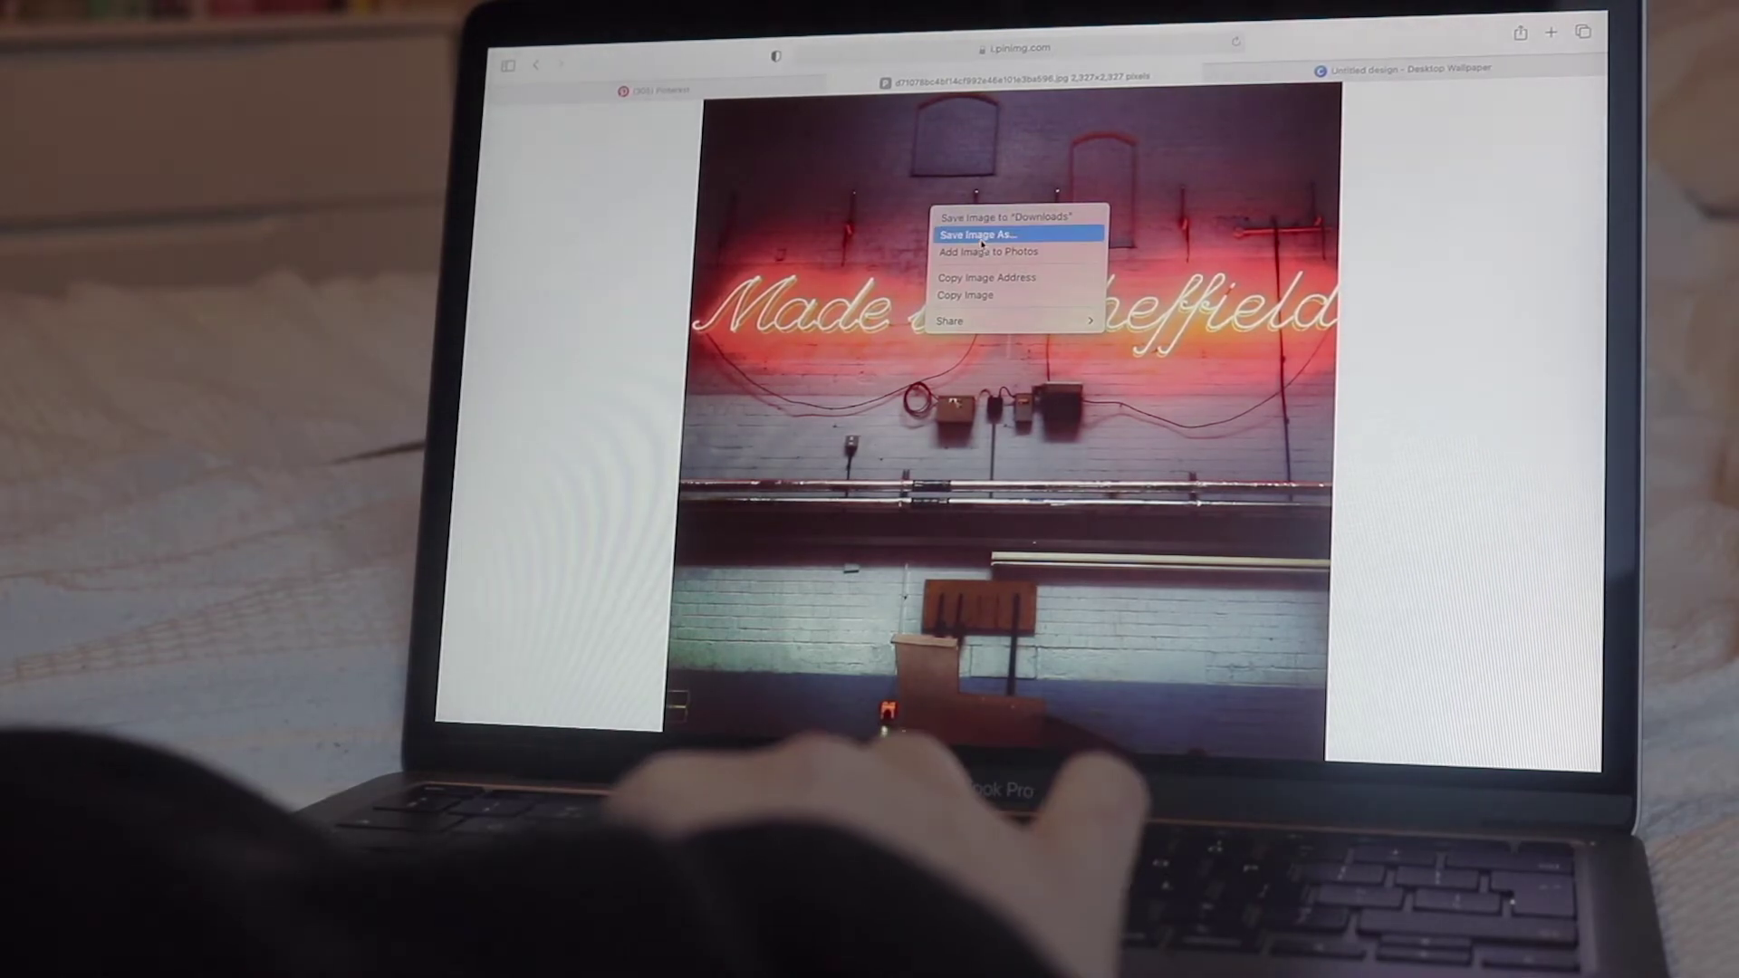
left_click(969, 234)
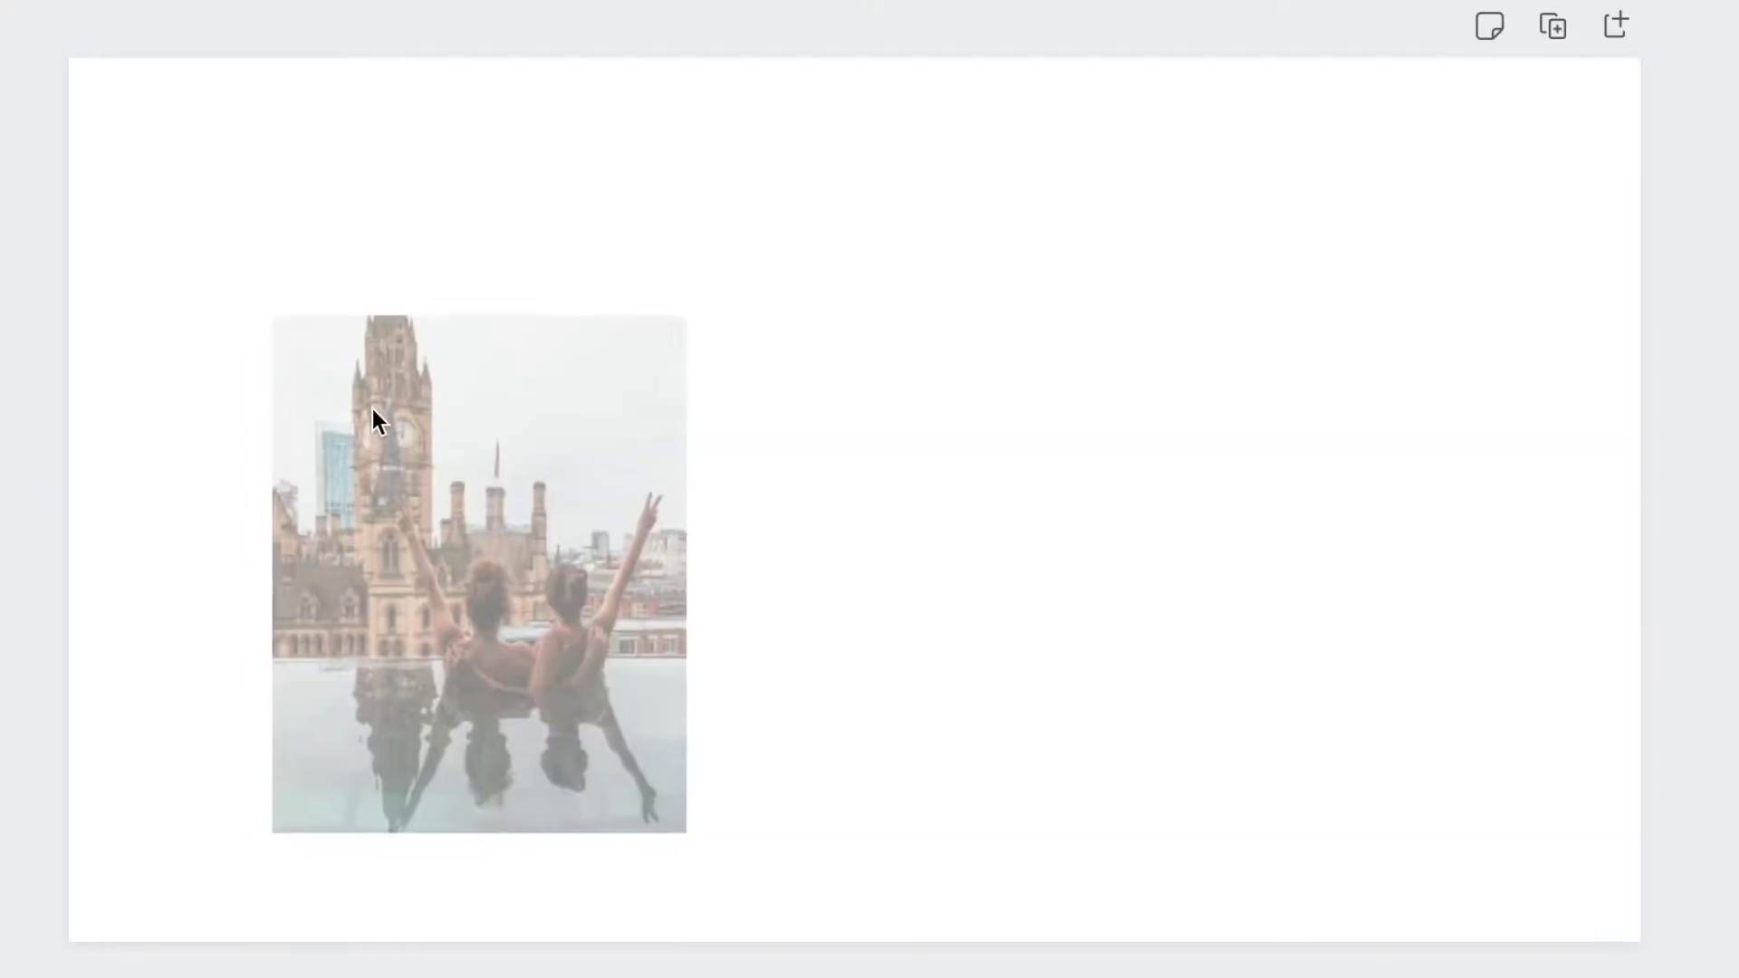
Step: Add the rooftop pool photo in the wallpaper's lower-right corner and the legs-in-sea photo beside it, both scaled down to small tiles
left_click_drag(687, 830, 628, 663)
left_click_drag(420, 325, 168, 134)
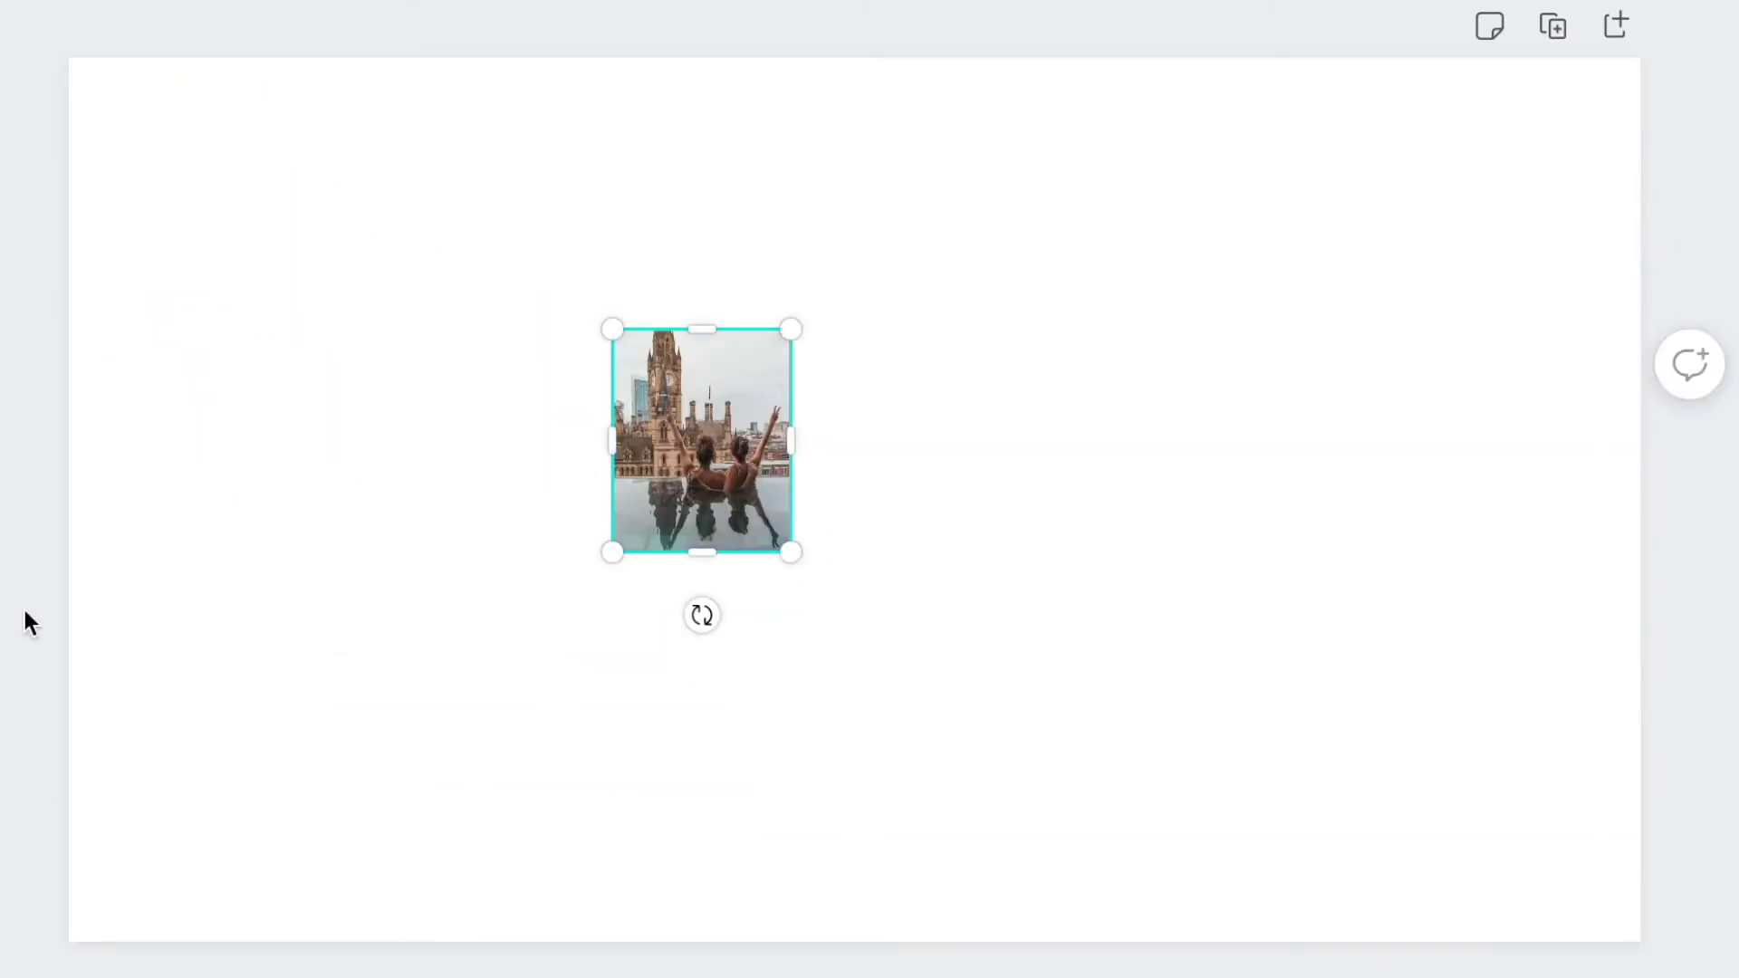
left_click_drag(27, 621, 1128, 485)
left_click_drag(1473, 884, 1145, 618)
left_click_drag(1005, 479, 1286, 659)
left_click_drag(701, 441, 1550, 828)
left_click_drag(1339, 702, 1375, 856)
left_click_drag(1400, 790, 1409, 870)
left_click(572, 499)
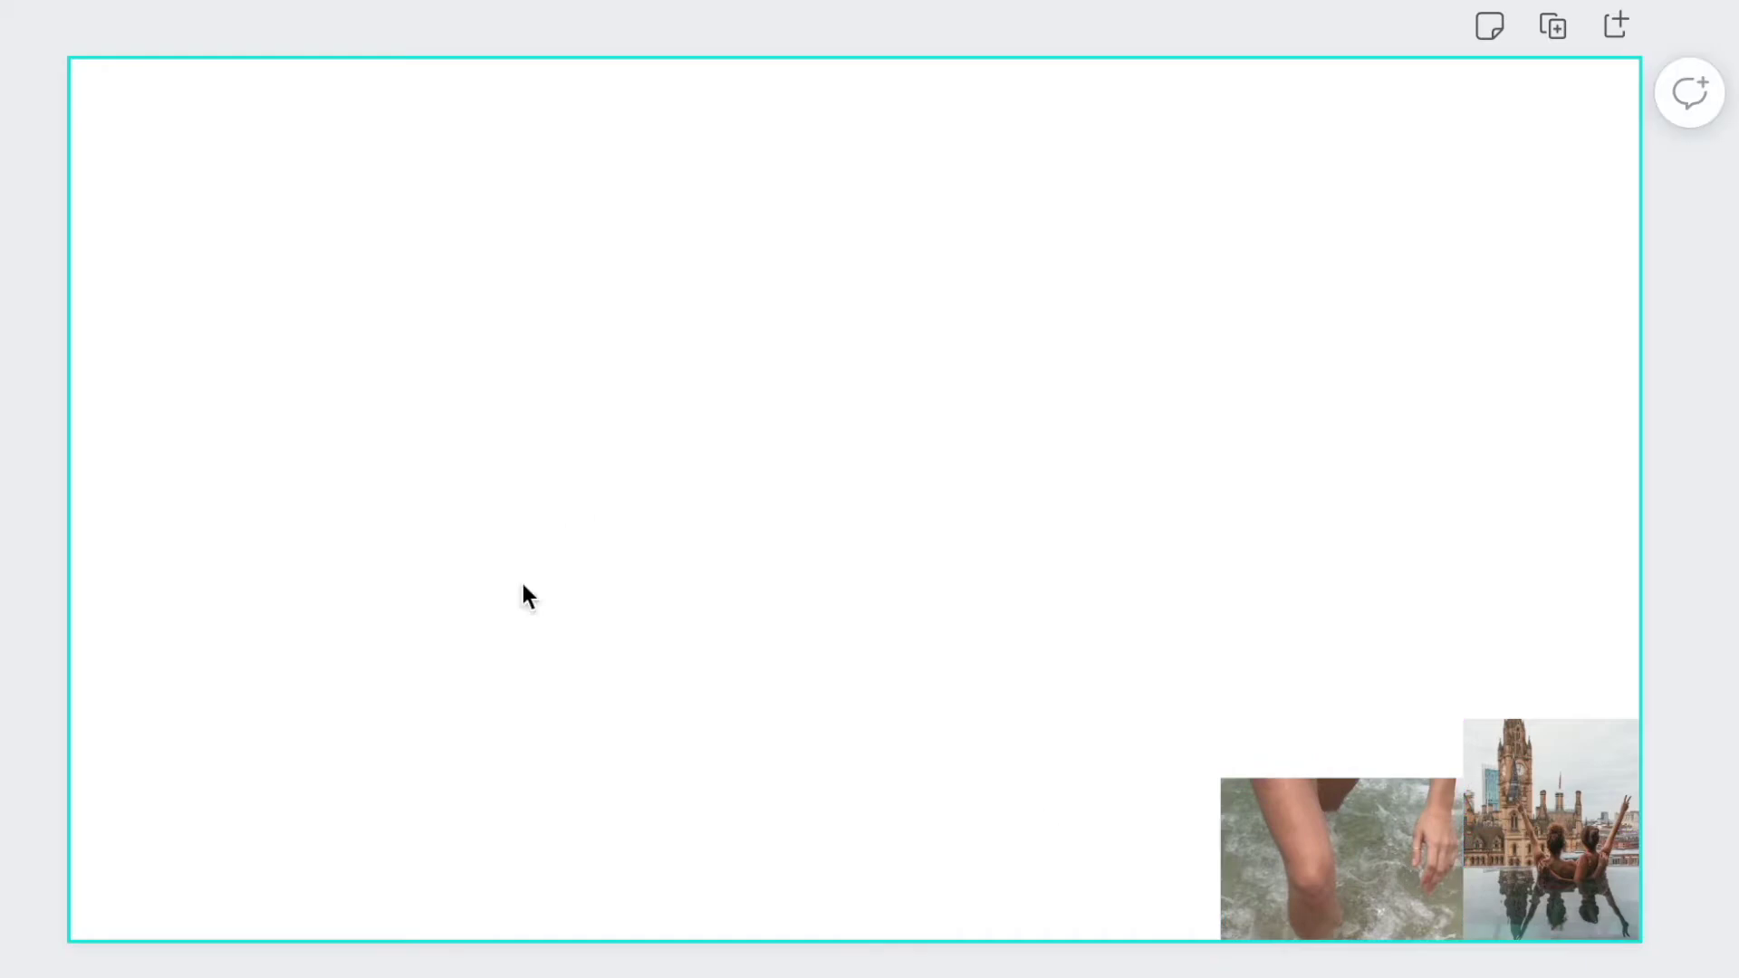
Step: Add the pink "good things take time" quote, scale it down and place it directly above the legs-in-sea photo
key("ctrl+v")
left_click_drag(1343, 209, 1230, 377)
left_click_drag(1137, 509, 1371, 543)
left_click_drag(1214, 404, 1173, 371)
left_click(410, 592)
Step: Add the grey "Self love isn't selfish it's important" quote, scale it down and place it on the upper-left part of the wallpaper
left_click_drag(45, 556, 313, 490)
left_click_drag(524, 757, 341, 516)
left_click_drag(252, 478, 496, 307)
Step: Add the city skyline photo, scale it down and place it on the bottom edge beside the legs-in-sea photo, behind the pink quote
key("ctrl+v")
left_click_drag(669, 765, 765, 607)
left_click_drag(889, 440, 1079, 776)
right_click(1299, 730)
left_click(759, 676)
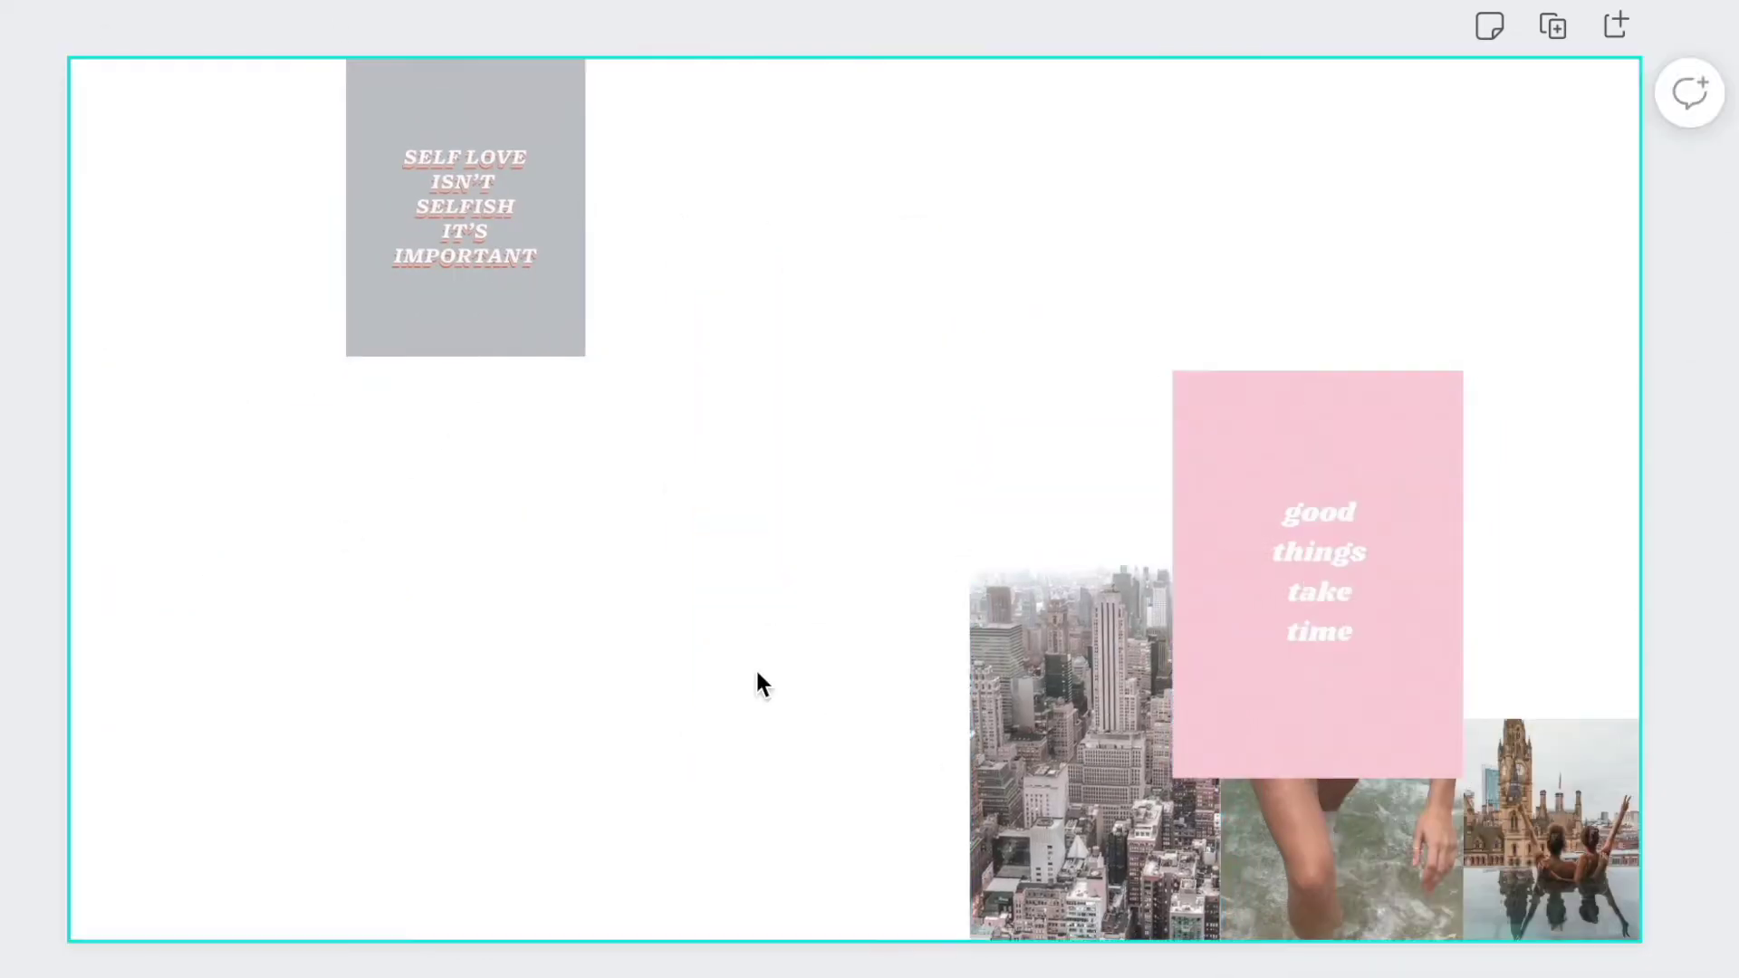
Step: Add the sunset balcony dinner photo and fit it against the wallpaper's right edge directly above the rooftop pool photo
key("ctrl+v")
left_click_drag(376, 408, 600, 686)
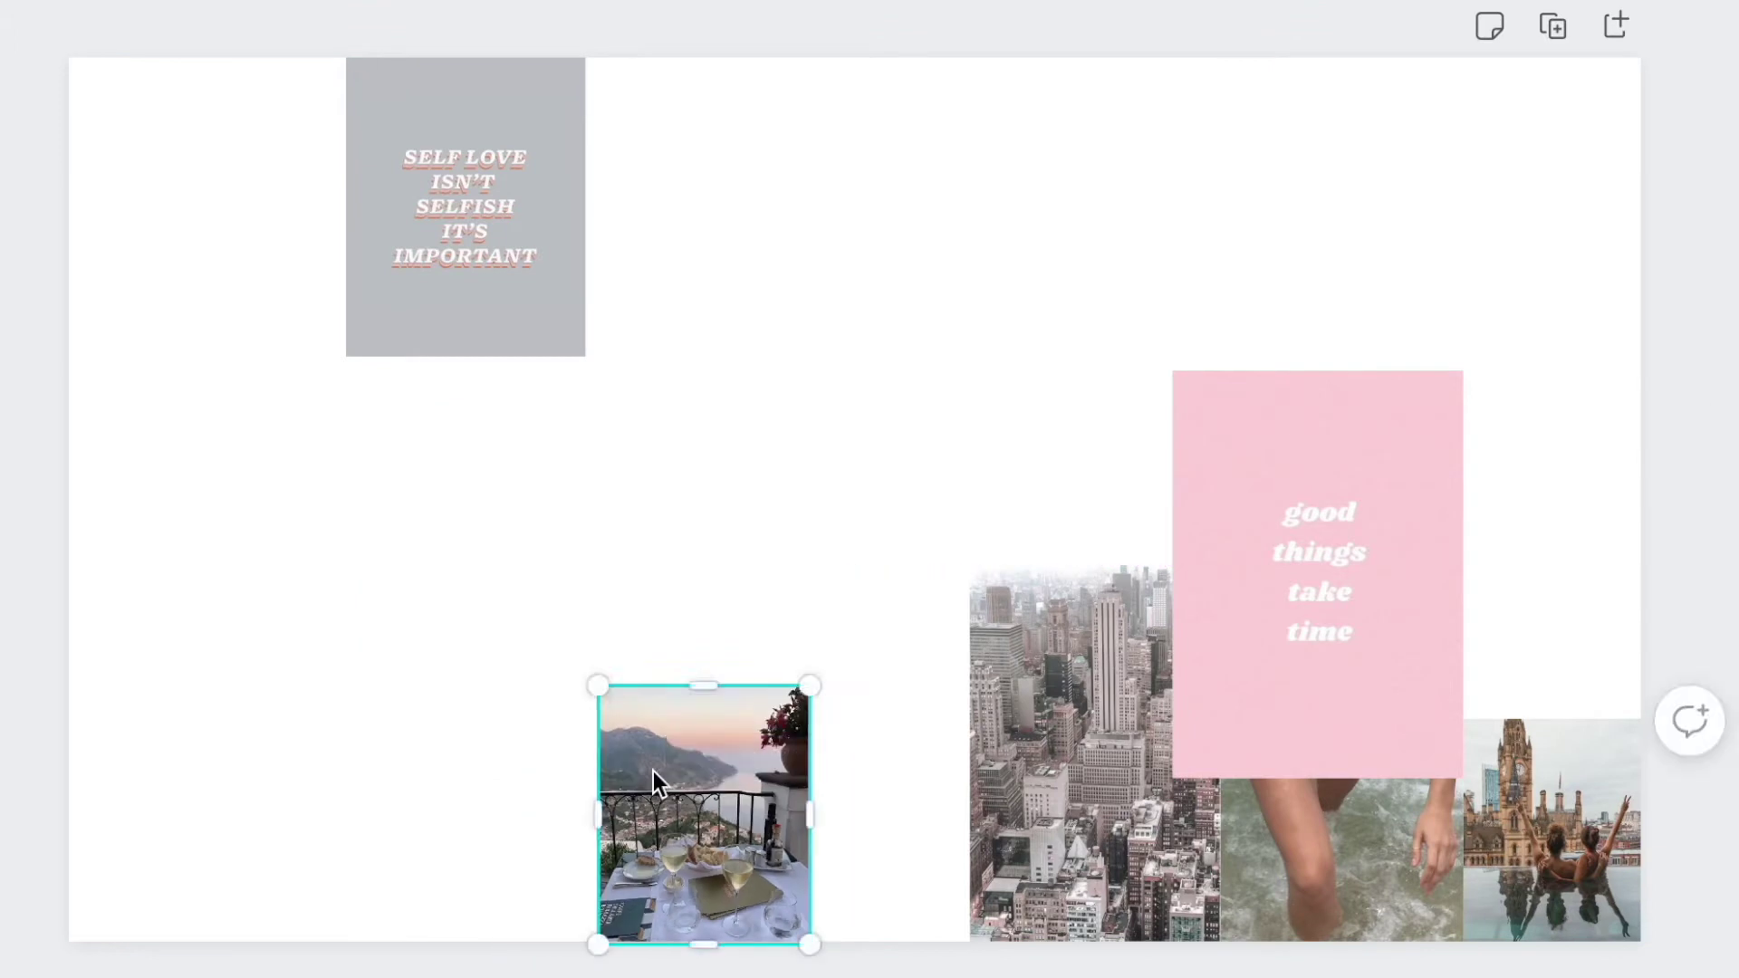
left_click_drag(654, 783, 1480, 546)
left_click_drag(1428, 458, 1480, 497)
left_click(614, 847)
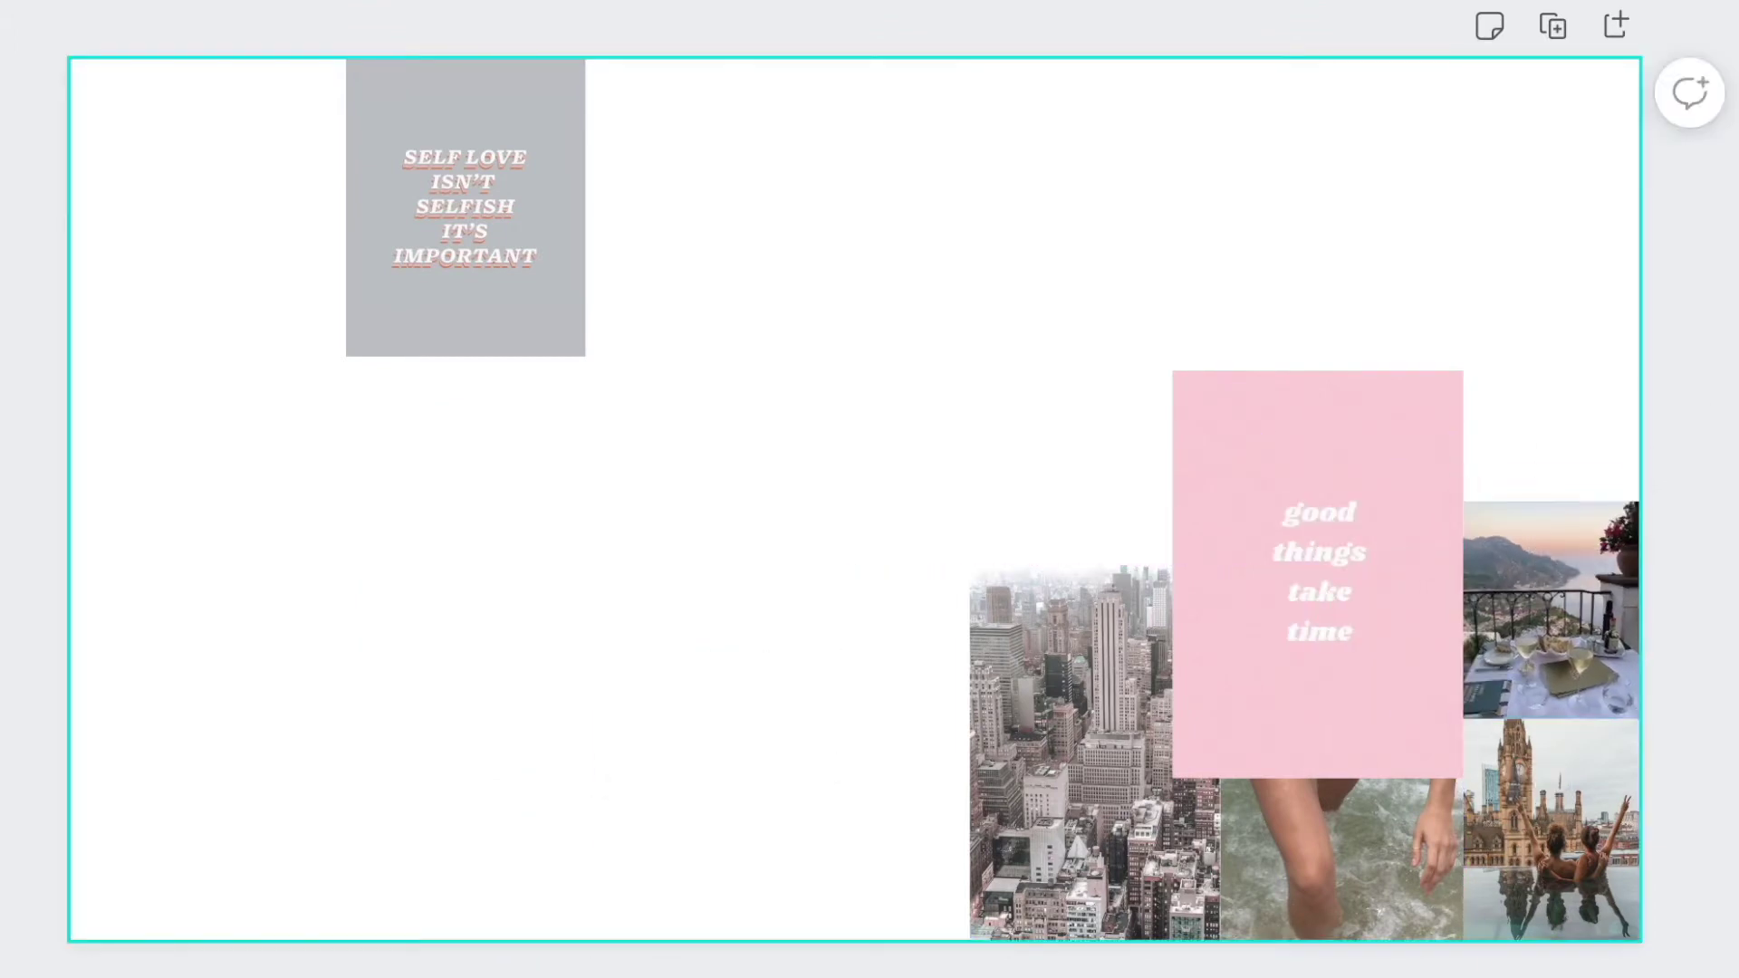
Step: Add the candle photo to the wallpaper's upper-right corner and shrink it until it ends level with the pink quote's top
key("ctrl+v")
left_click_drag(492, 849, 1594, 275)
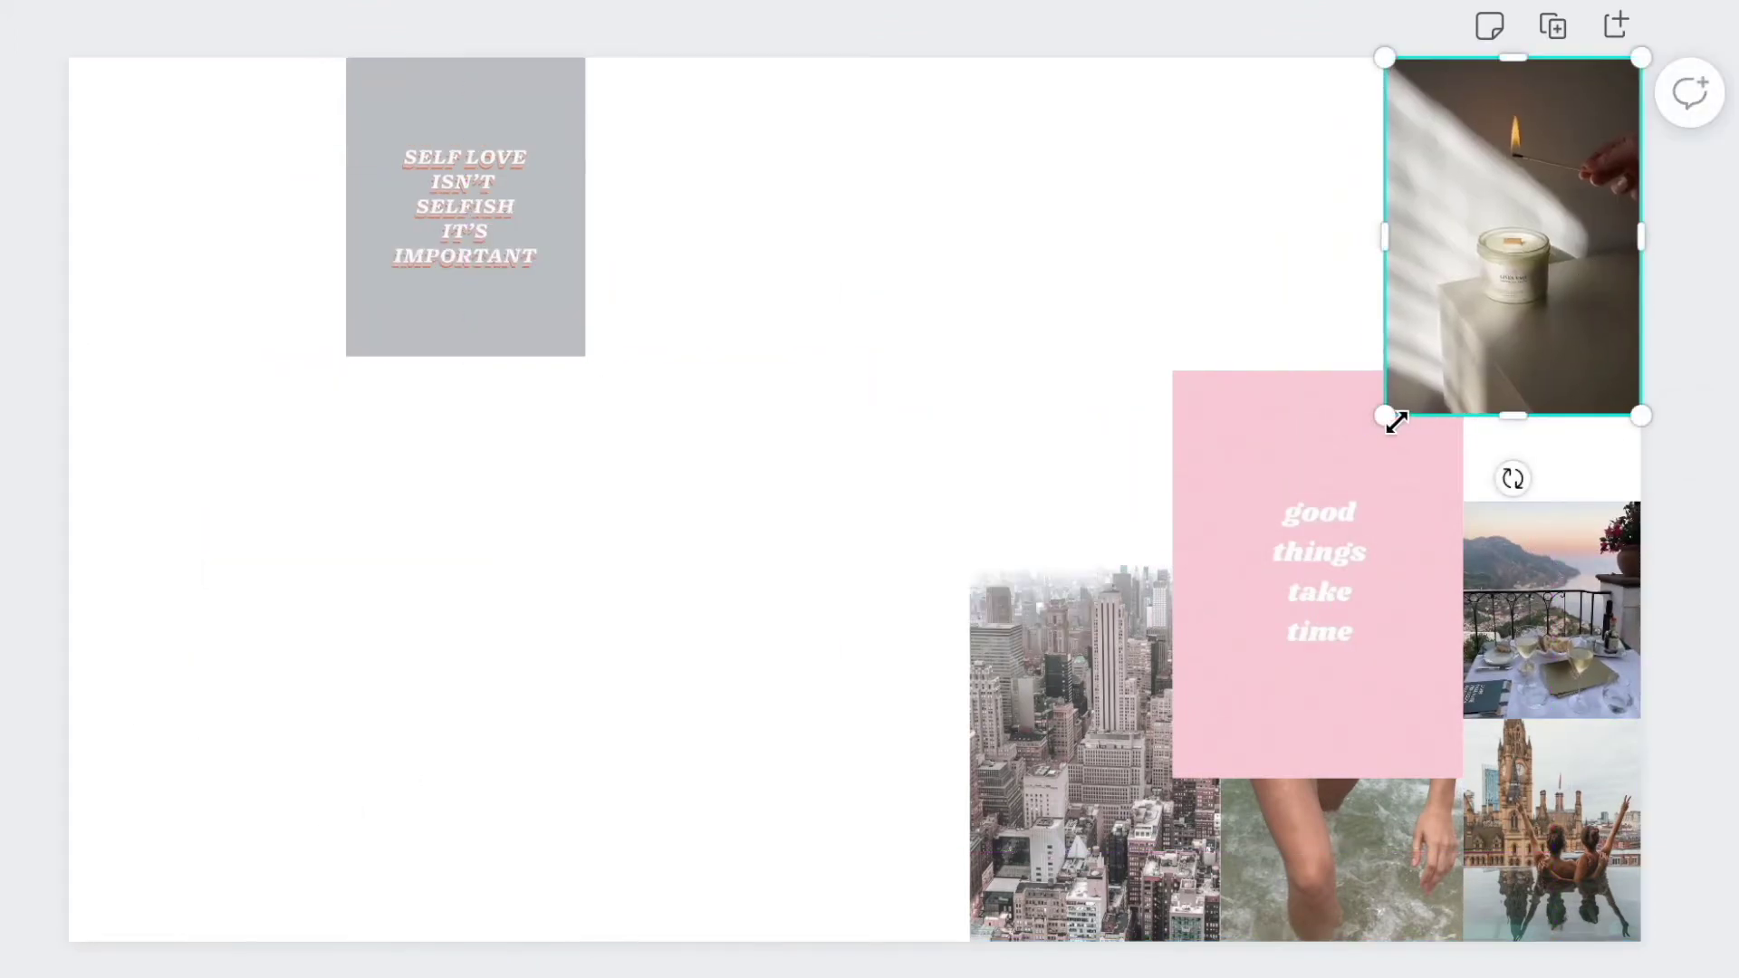
left_click_drag(1389, 412, 1414, 369)
left_click(719, 718)
Step: Add the "Made in Sheffield" neon sign photo, scale it down and set it in the open middle area of the wallpaper
key("ctrl+v")
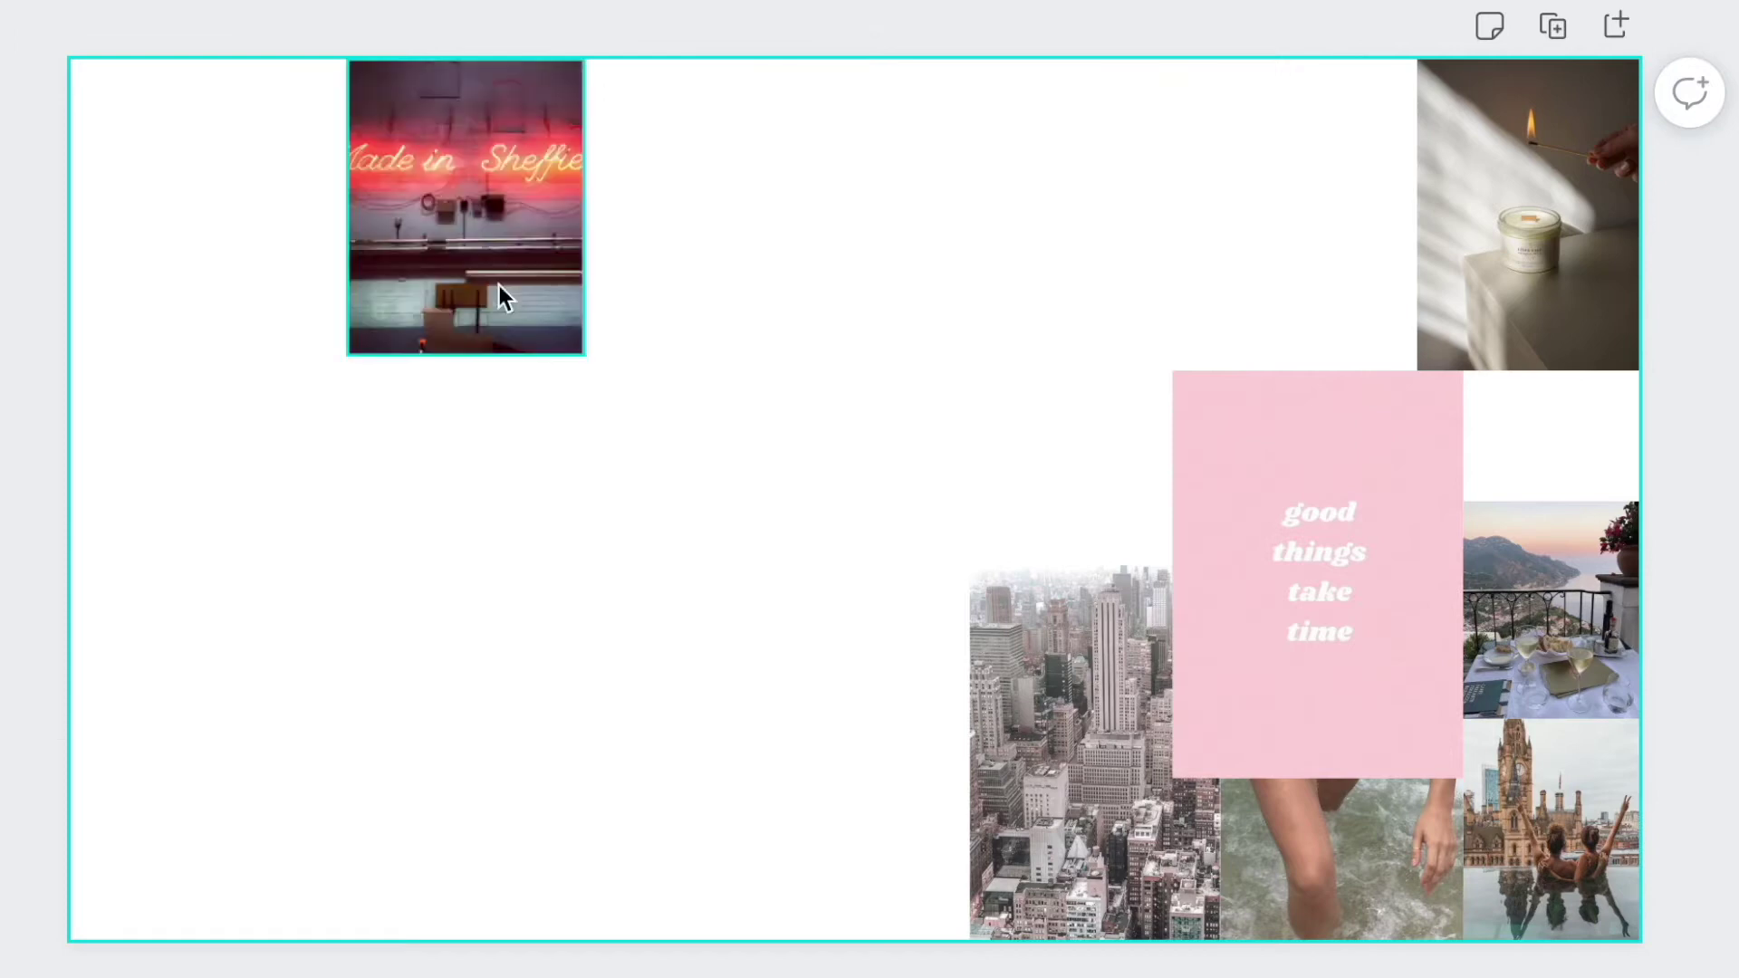
left_click_drag(311, 264, 573, 531)
left_click_drag(726, 692, 1204, 213)
left_click_drag(1054, 419, 1139, 370)
left_click(646, 581)
left_click(1176, 322)
left_click(867, 494)
left_click(1090, 329)
left_click_drag(1231, 226, 710, 539)
Step: Add the gold-framed mirror portrait between the candle and balcony photos, scaled down and layered behind both
left_click_drag(8, 679, 393, 412)
left_click_drag(244, 290, 521, 599)
left_click_drag(625, 689, 1557, 620)
left_click(1544, 218)
left_click(1525, 477)
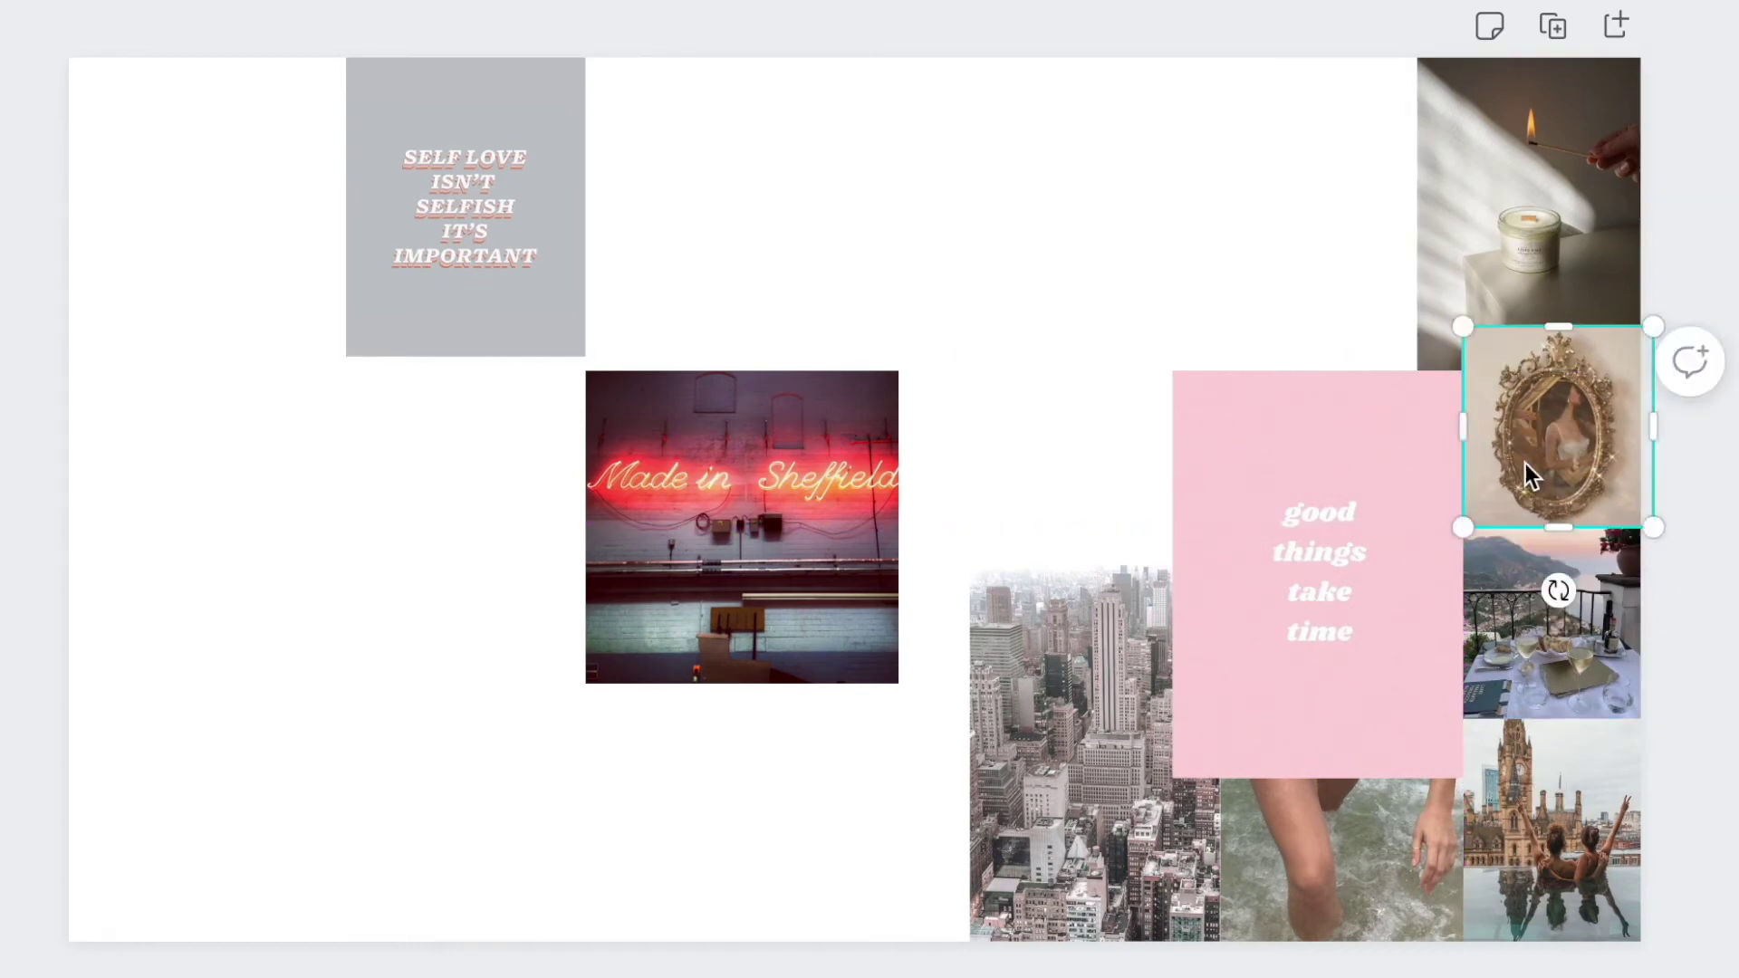
right_click(1529, 497)
left_click(1266, 892)
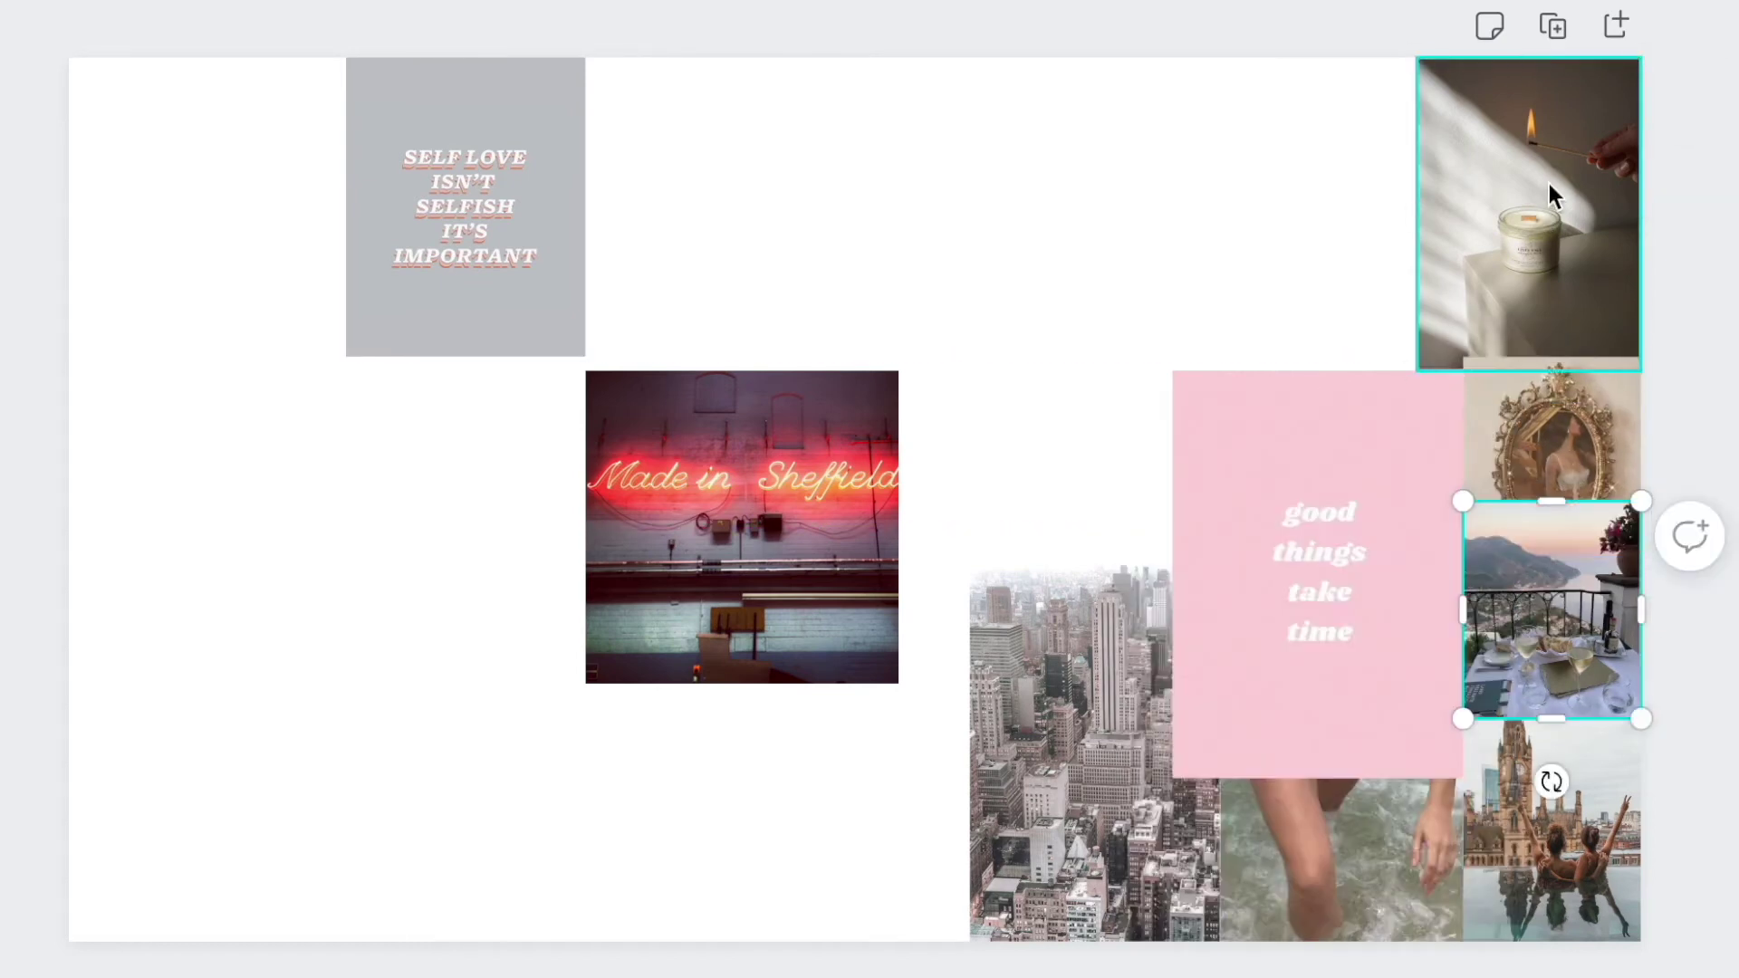
left_click(1552, 194)
Step: Move the neon sign photo up to the wallpaper's top edge, directly beside the grey quote
left_click(527, 761)
left_click(779, 531)
left_click_drag(778, 531, 768, 242)
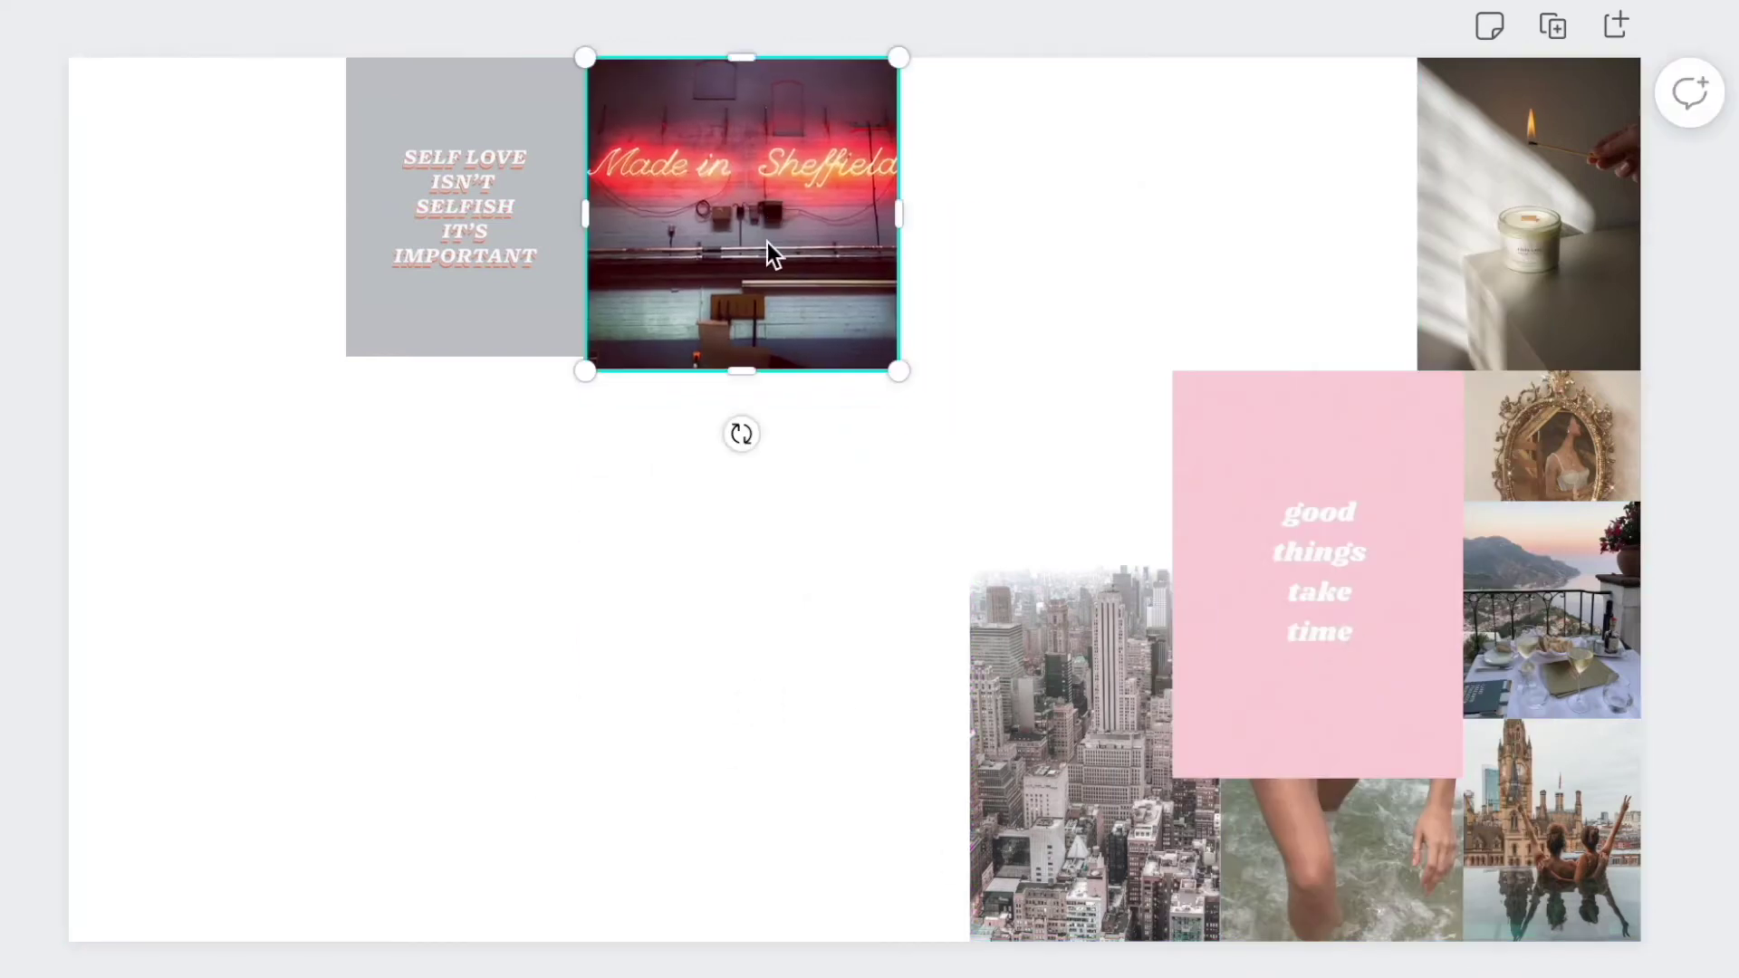
Step: Add the tan "focus on the good." quote, scale it down and set it in the left part of the wallpaper
left_click_drag(589, 737, 955, 454)
left_click_drag(1042, 374, 1098, 465)
left_click_drag(994, 399, 980, 387)
left_click(800, 609)
left_click(1105, 439)
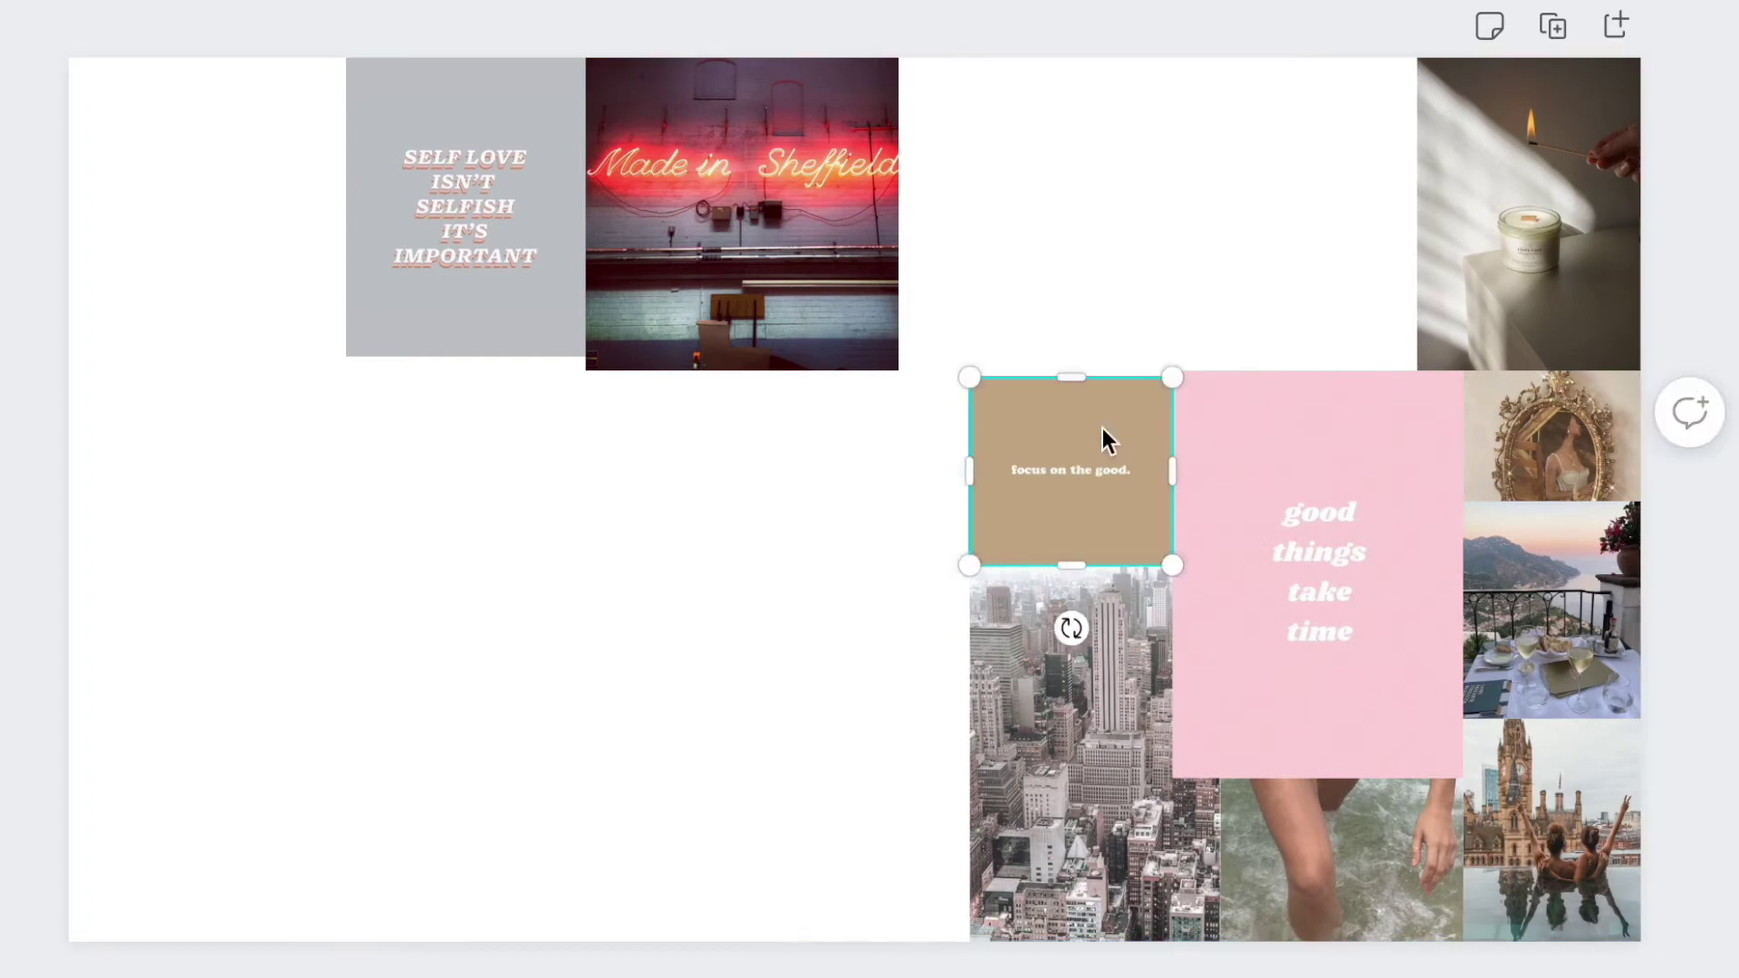
left_click_drag(1106, 438, 293, 542)
Step: Add the pale aerial water photo to the wallpaper's upper-left corner and the pink petals photo to the lower-left corner, both scaled down
key("ctrl+v")
left_click_drag(1121, 852, 850, 504)
left_click_drag(726, 368, 208, 281)
left_click_drag(328, 409, 258, 310)
key("ctrl+v")
left_click_drag(1116, 147, 99, 884)
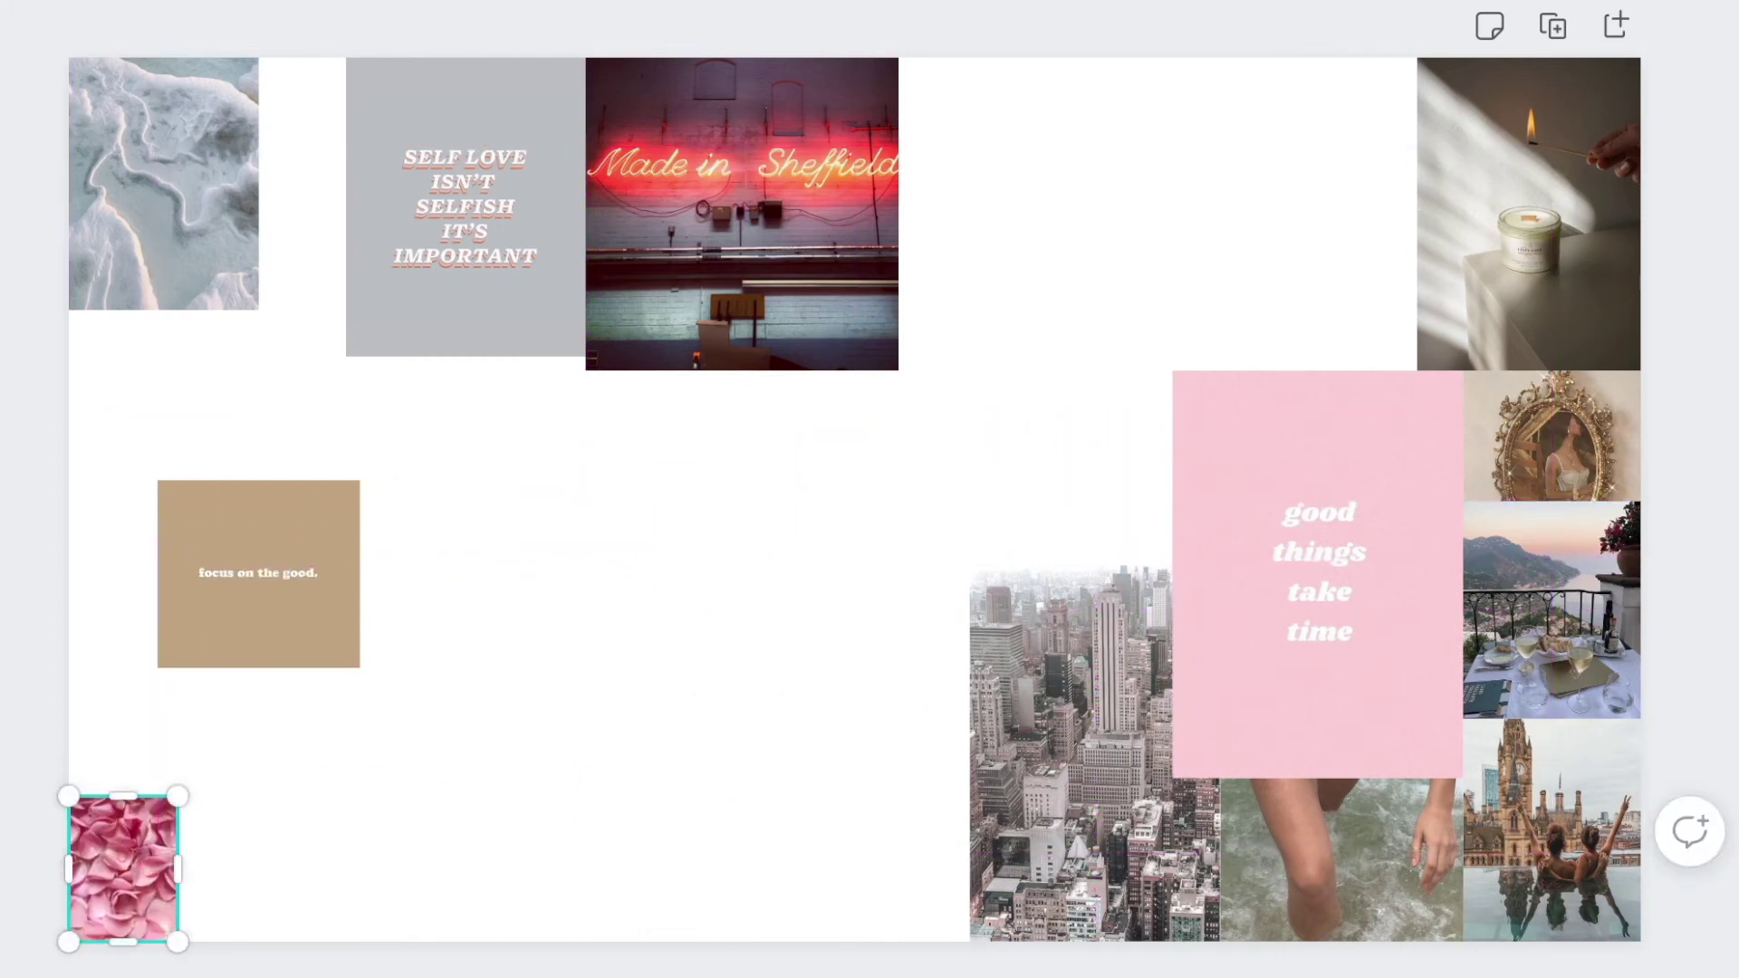
Step: Add the round-mirror figure photo, scaled down, on the top edge beside the water photo, and shift the neon sign photo further right
key("ctrl+v")
left_click_drag(1087, 144, 746, 664)
left_click_drag(688, 761, 298, 213)
left_click_drag(697, 144, 809, 144)
left_click_drag(298, 214, 318, 127)
Step: Resize the grey quote and the round-mirror figure photo so they sit flush side by side along the top edge
left_click_drag(427, 151, 411, 152)
left_click_drag(633, 357, 544, 283)
left_click(569, 518)
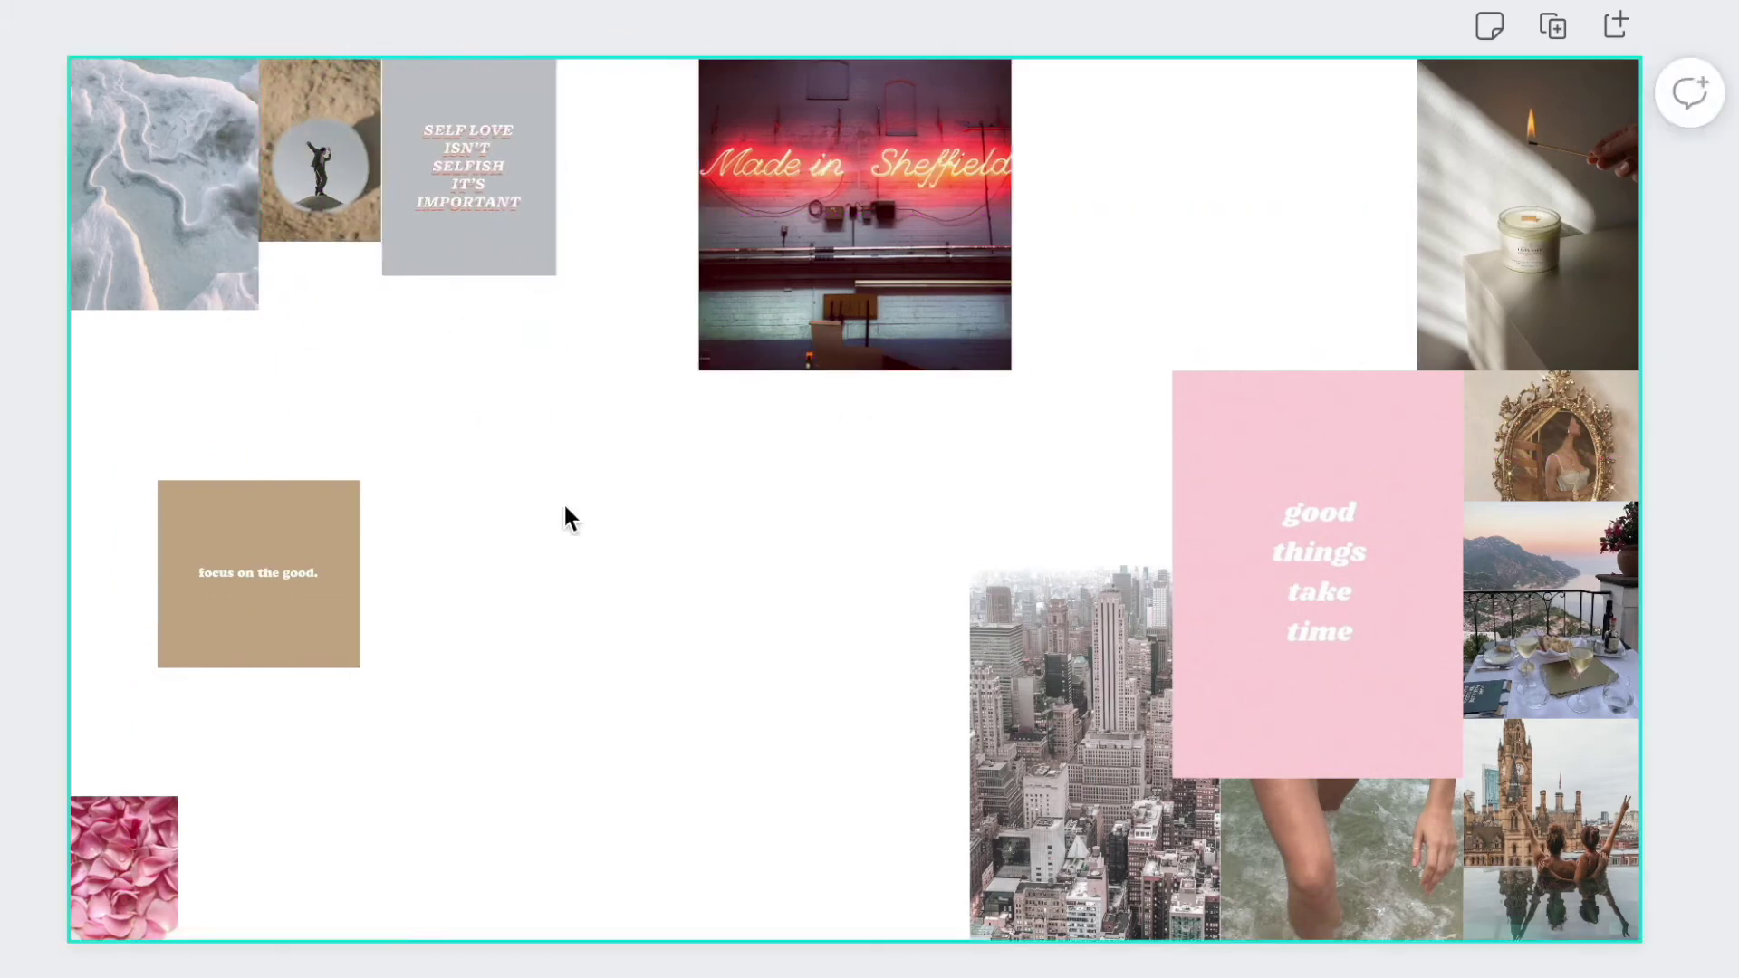
left_click(384, 272)
left_click_drag(380, 275, 372, 287)
left_click(381, 410)
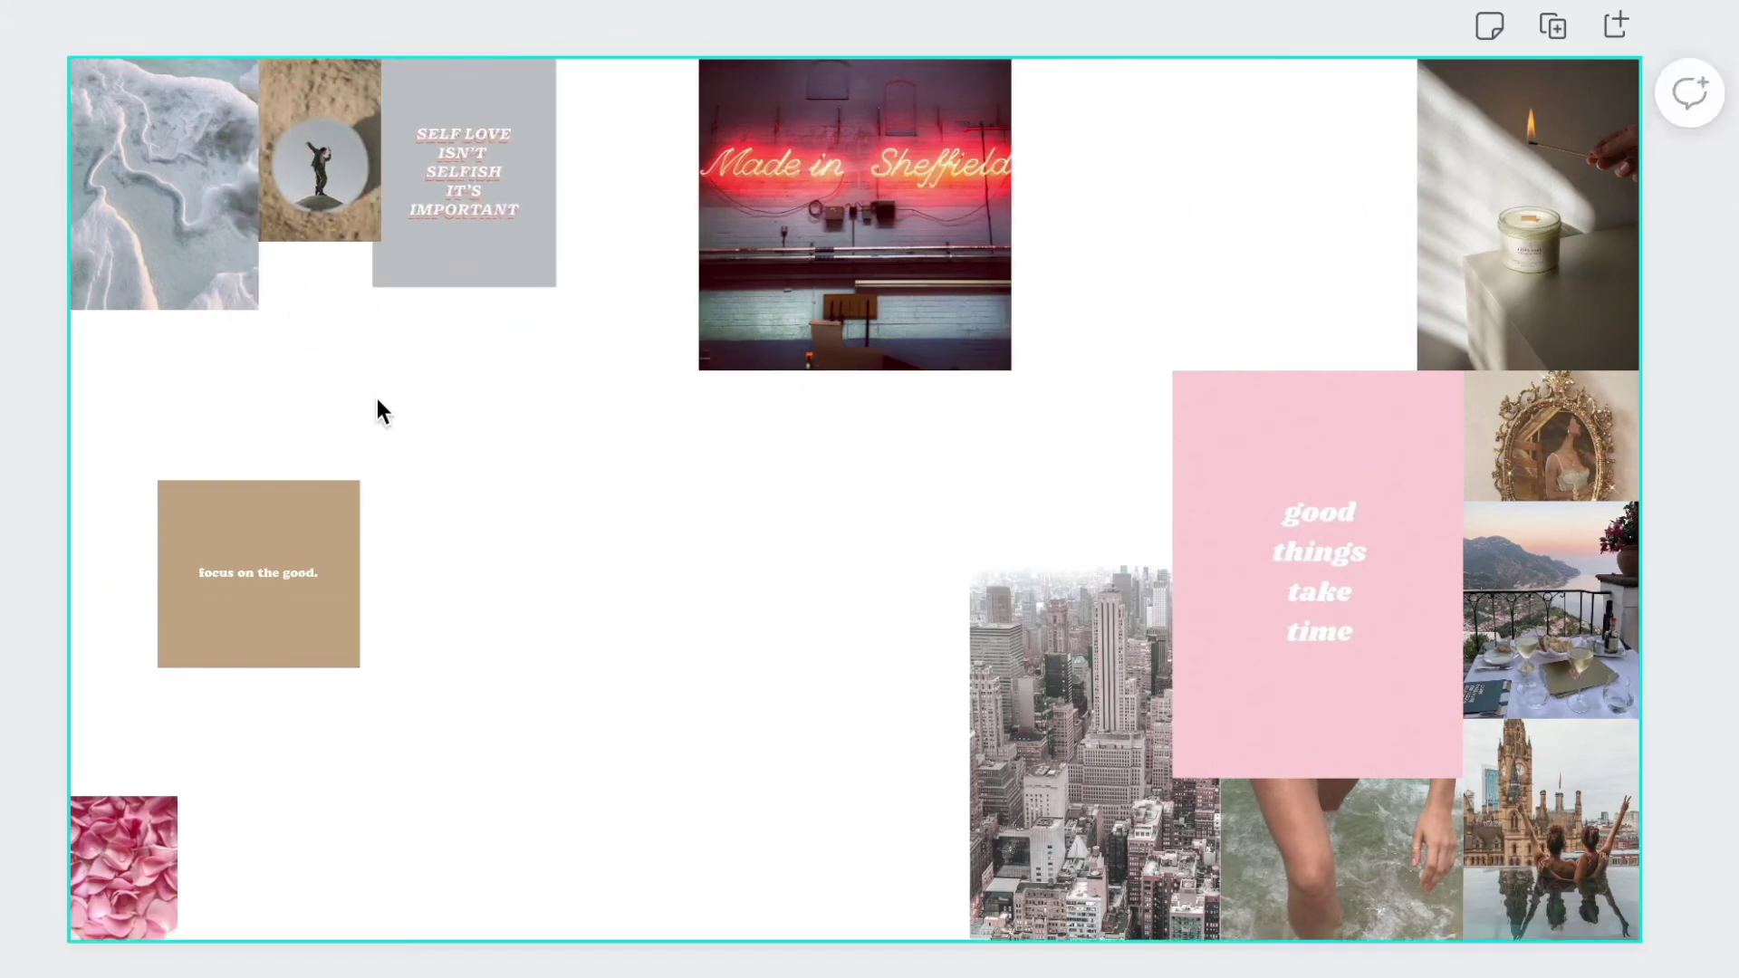
left_click(373, 232)
left_click(576, 637)
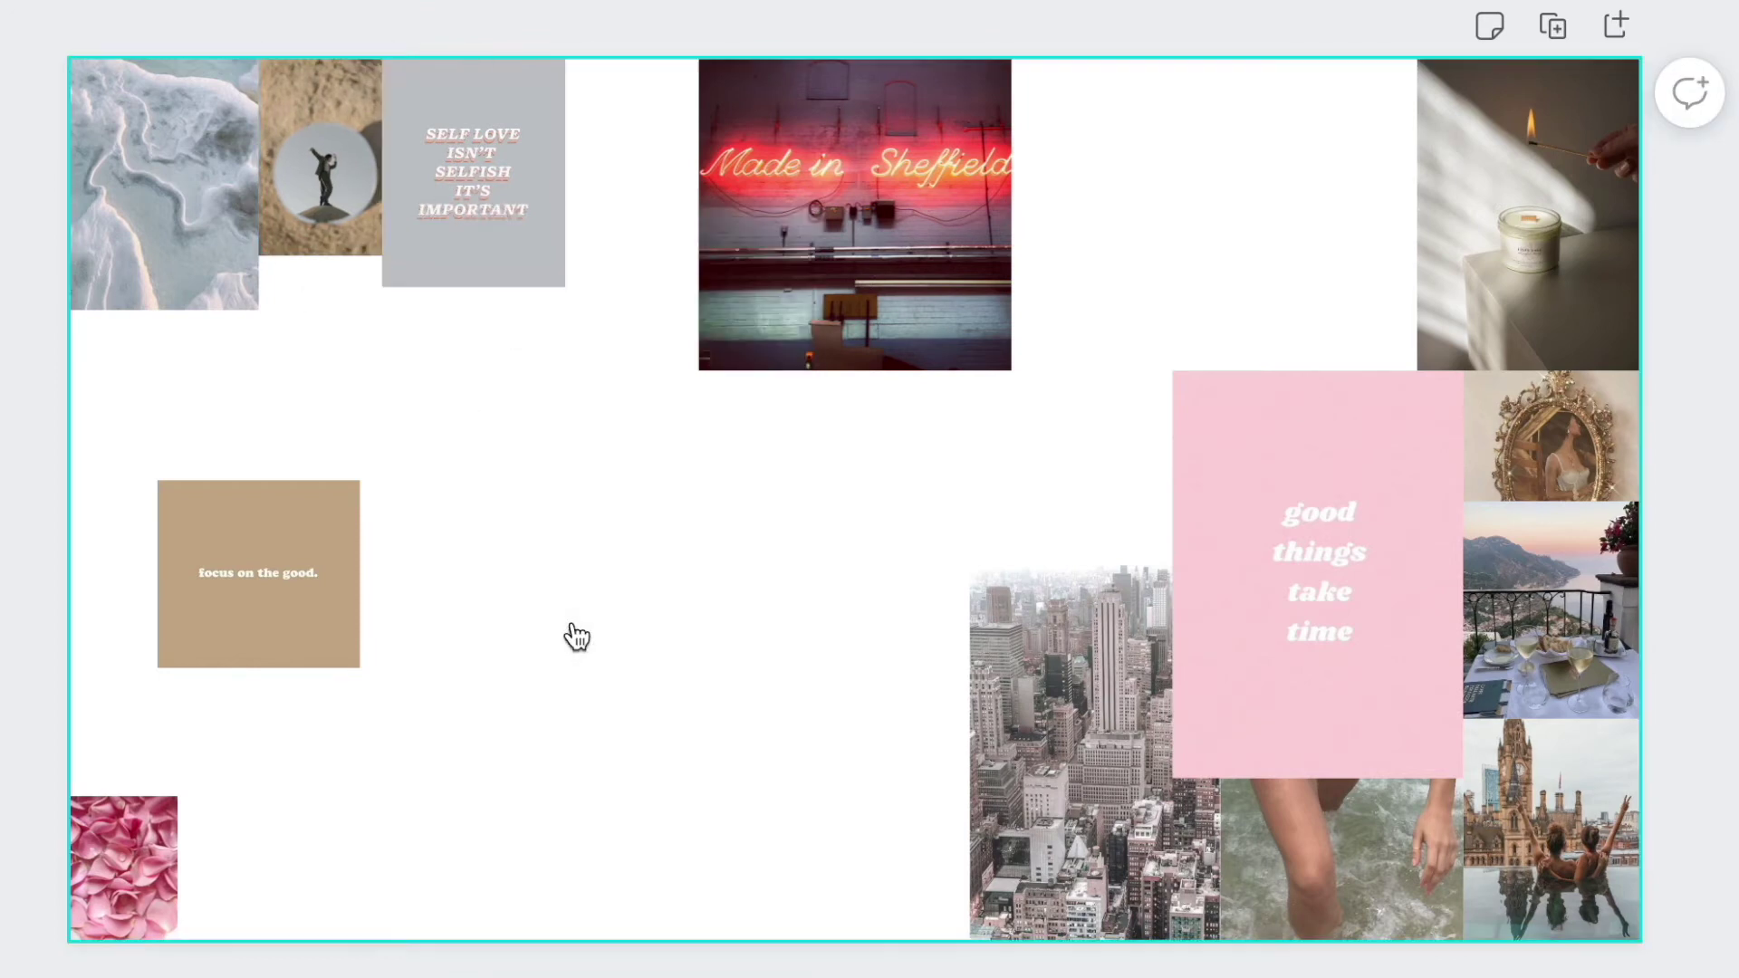
Step: Add the red flower bouquet photo below the round-mirror photo, and enlarge the tan quote against the wallpaper's left edge
key("ctrl+v")
left_click_drag(858, 534, 349, 381)
left_click(259, 597)
left_click_drag(259, 597, 217, 590)
left_click_drag(121, 672, 69, 716)
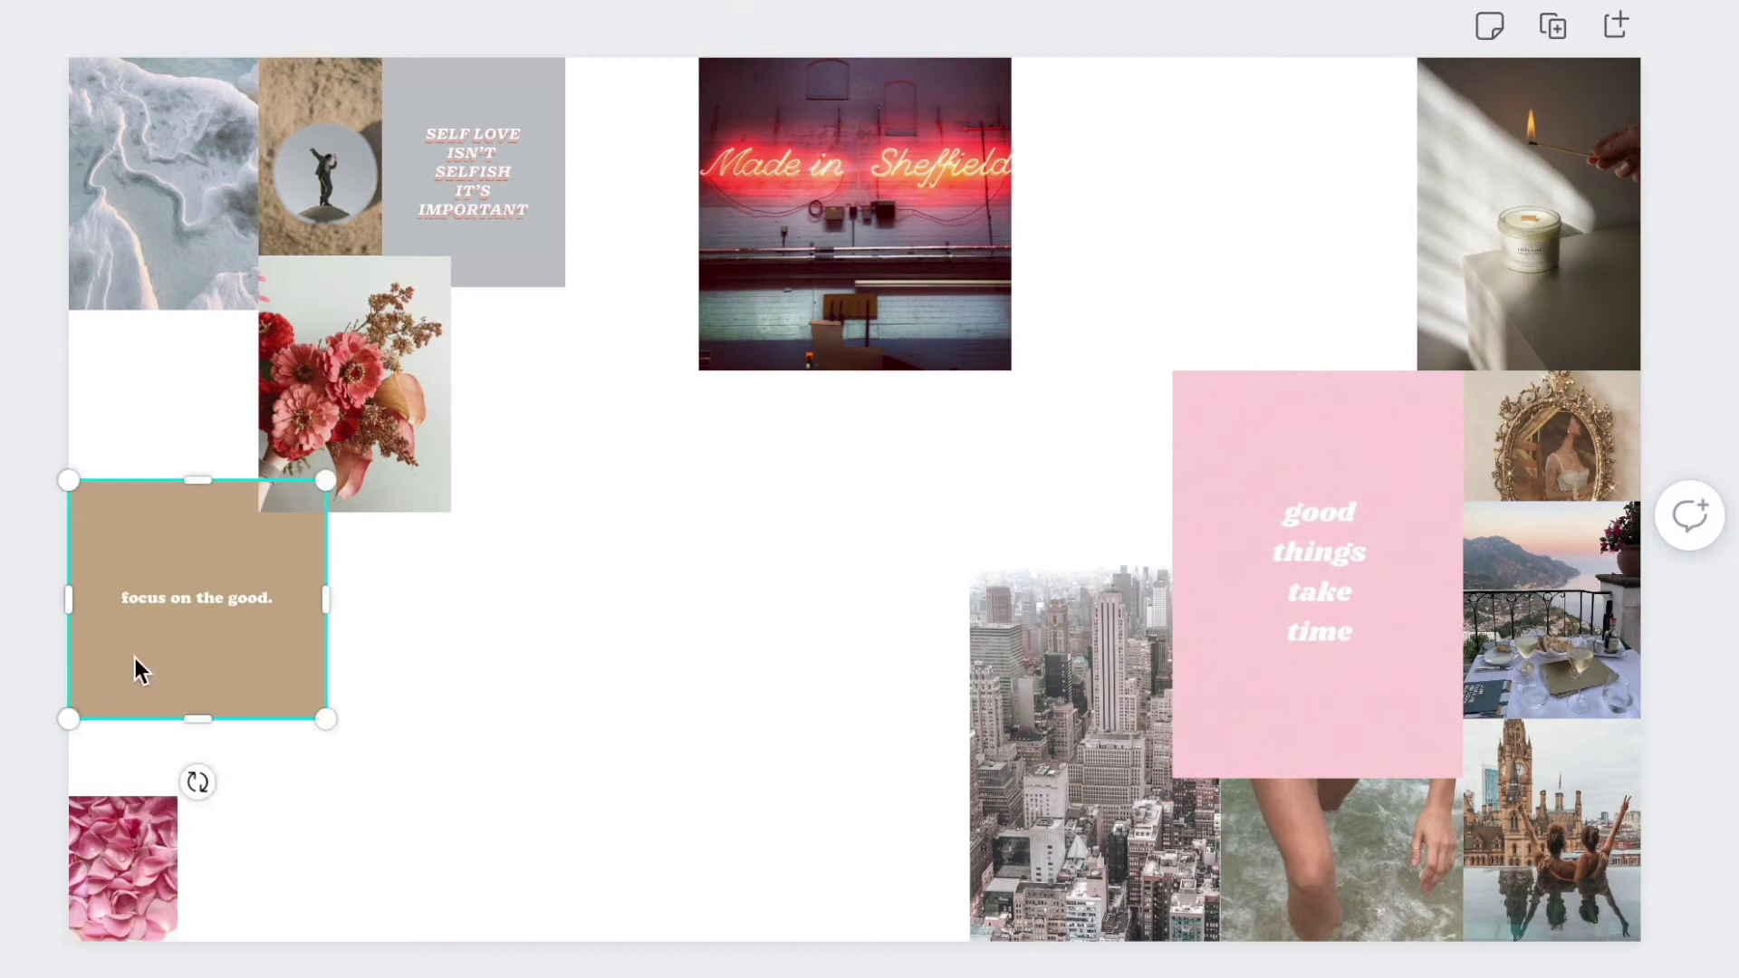
Step: Add the champagne toast photo, scale it down and place it below the bouquet, directly beside the tan quote
left_click(556, 719)
key("ctrl+v")
left_click_drag(1087, 834, 782, 382)
left_click_drag(686, 229, 390, 586)
left_click(805, 709)
Step: Try the pink petals photo in the gap below the water photo, and delete it
left_click_drag(124, 867, 119, 380)
mouse_move(181, 464)
left_mouse_down()
mouse_move(303, 532)
mouse_move(177, 438)
left_mouse_up()
key("Delete")
Step: Add the green leaf photo between the grey quote and the neon sign, moving the sign slightly right and sizing the leaf to meet it
key("ctrl+v")
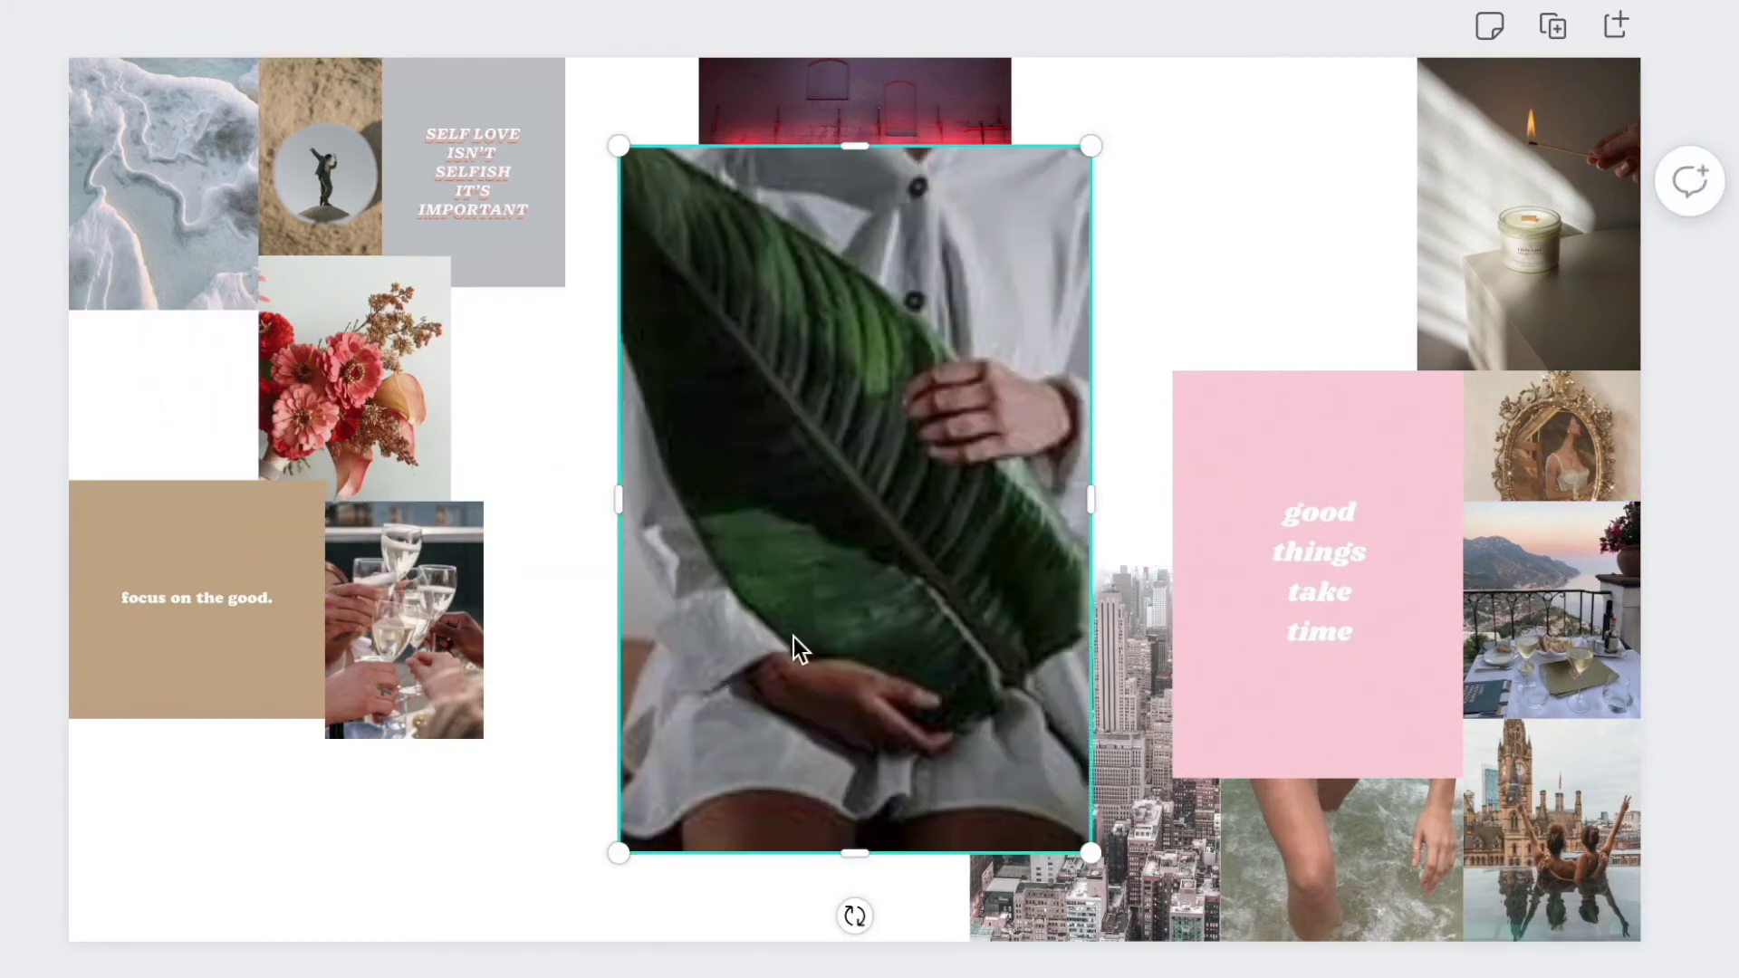
left_click_drag(618, 852, 944, 360)
left_click_drag(1015, 254, 644, 145)
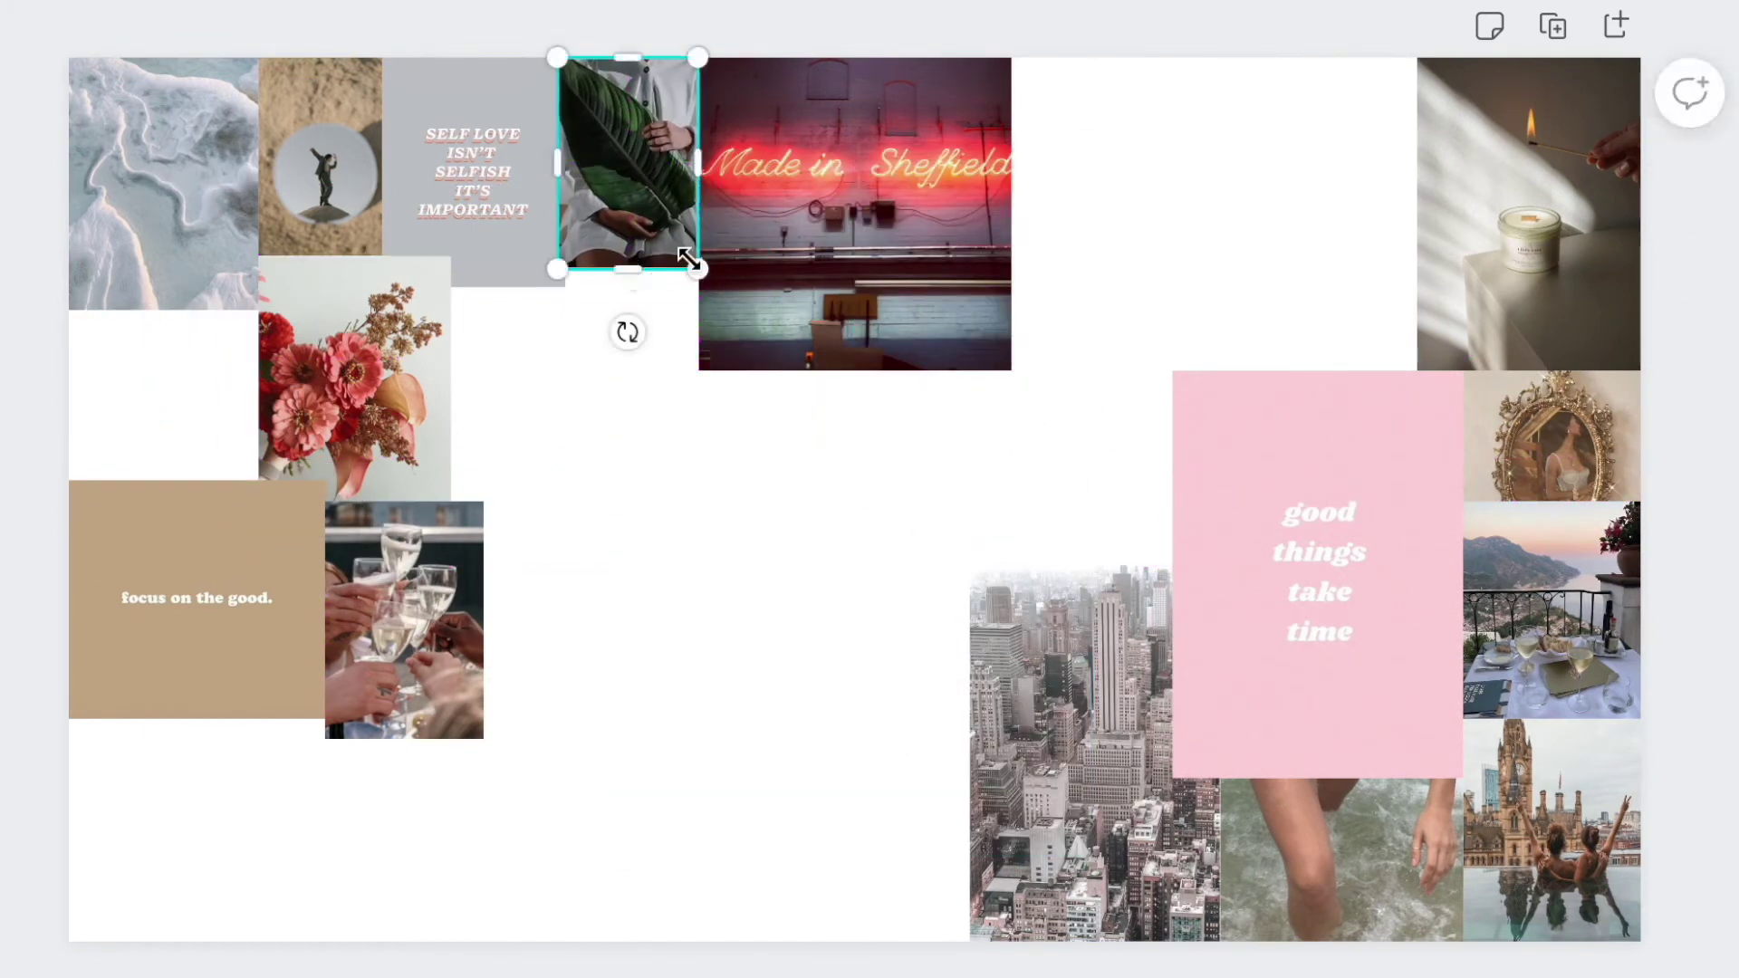
left_click_drag(851, 312, 863, 312)
left_click(681, 580)
left_click(634, 218)
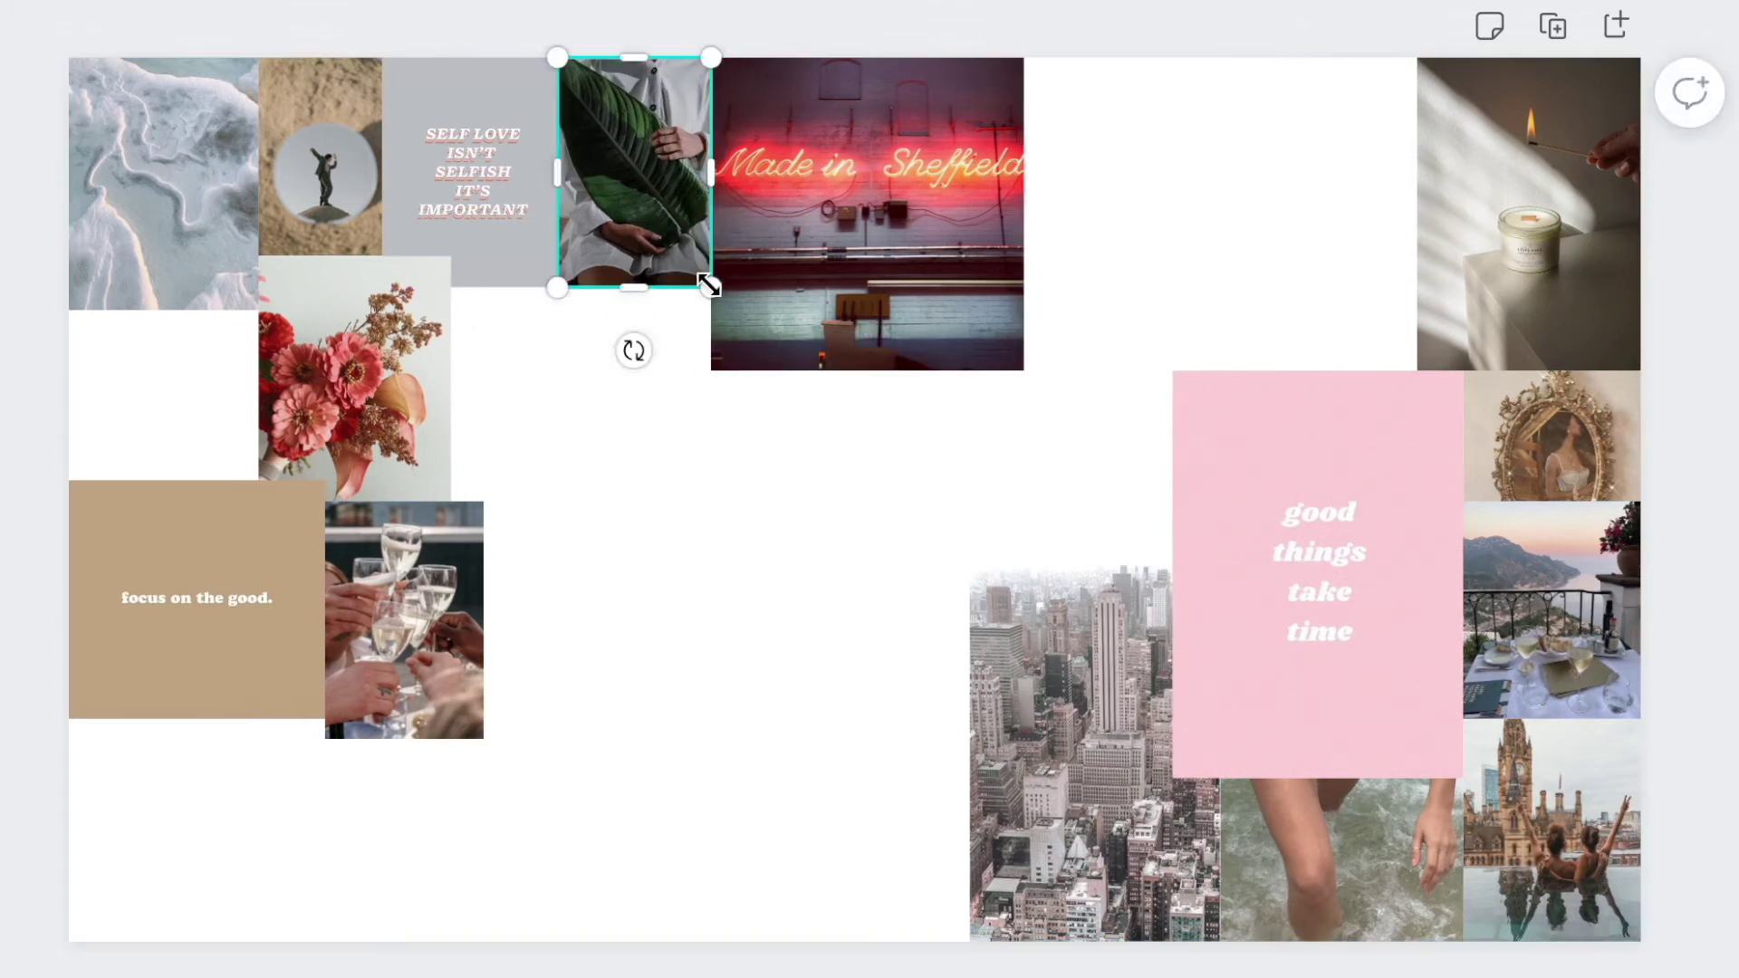
left_click_drag(710, 286, 726, 307)
left_click(824, 306)
Step: Add the dark ocean waves photo, scale it down and fit it into the lower-left corner below the tan quote
left_click(749, 938)
key("ctrl+v")
left_click_drag(1136, 143, 742, 639)
left_click_drag(677, 750, 218, 838)
left_click_drag(236, 754, 252, 720)
Step: Shrink the pink "good things take time" quote and move it to the middle, adding the mint "make today count" quote above the legs-in-sea photo
left_click_drag(1175, 373, 1307, 543)
left_click_drag(1359, 591, 740, 529)
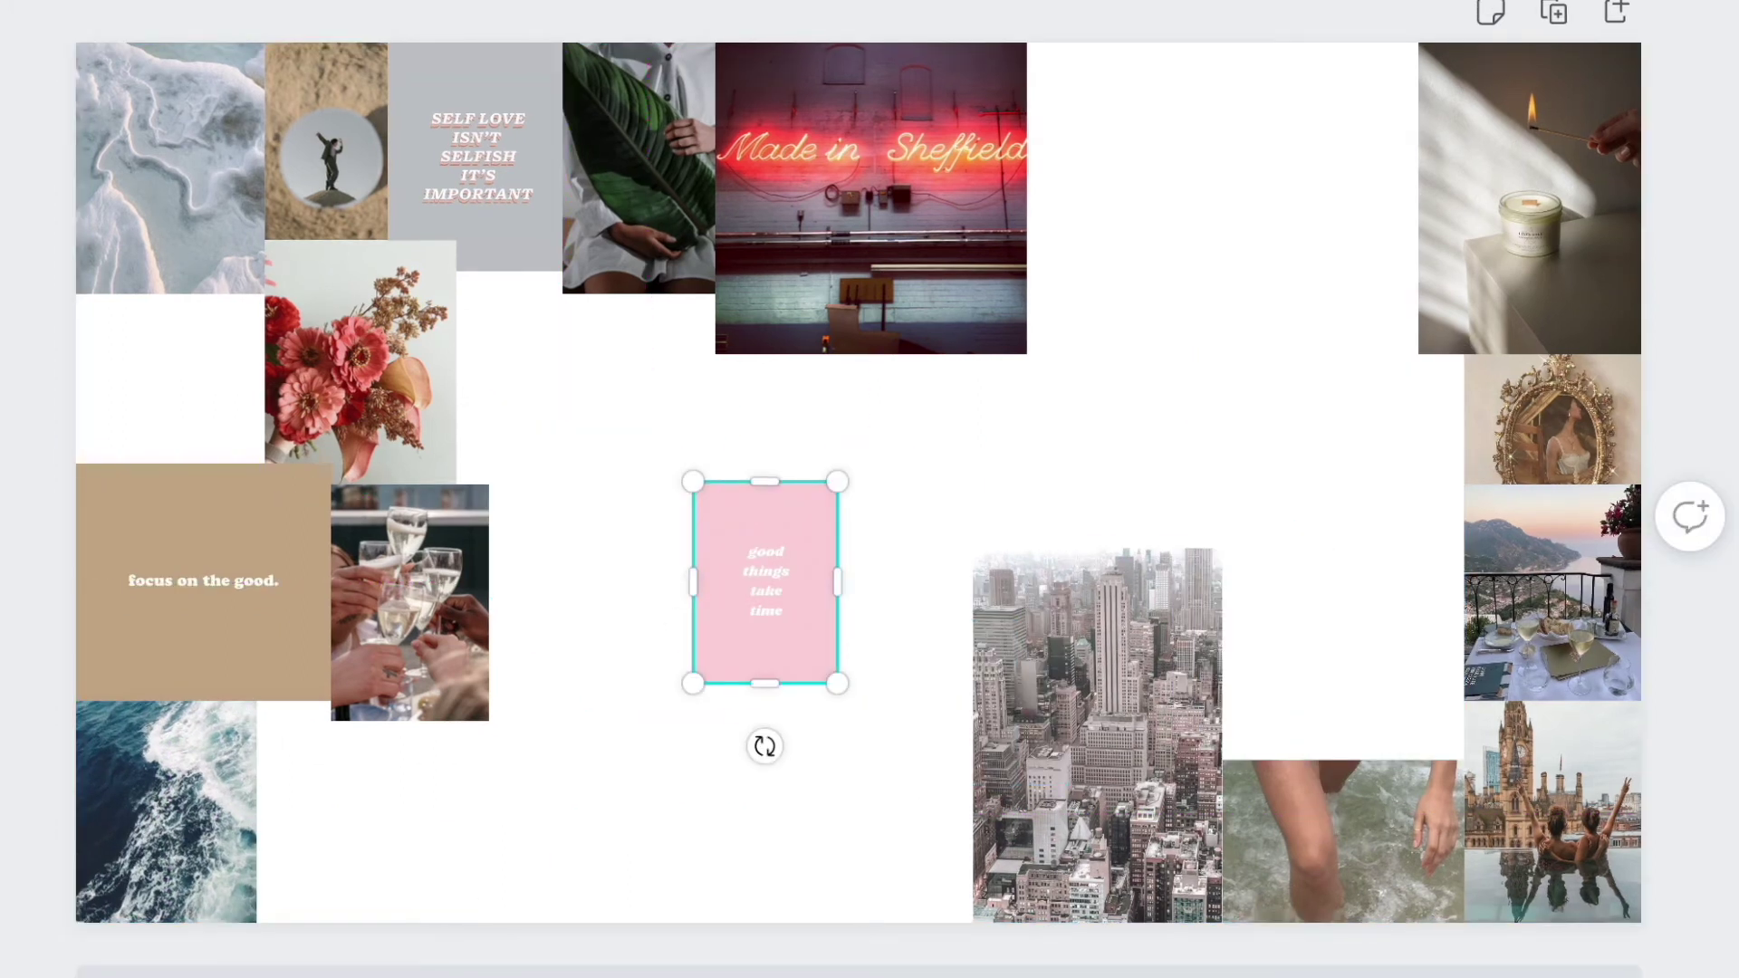
key("ctrl+v")
left_click_drag(1541, 330, 1418, 511)
mouse_move(1229, 462)
left_mouse_down()
mouse_move(1210, 441)
mouse_move(1232, 469)
left_mouse_up()
left_click(1187, 421)
Step: Add the scaled-down "Be the energy you want to attract" quote beside the neon sign, and move the small pink quote beside the champagne photo
key("ctrl+v")
left_click_drag(1057, 221, 921, 395)
left_click_drag(796, 501, 1169, 214)
left_click_drag(816, 580, 621, 711)
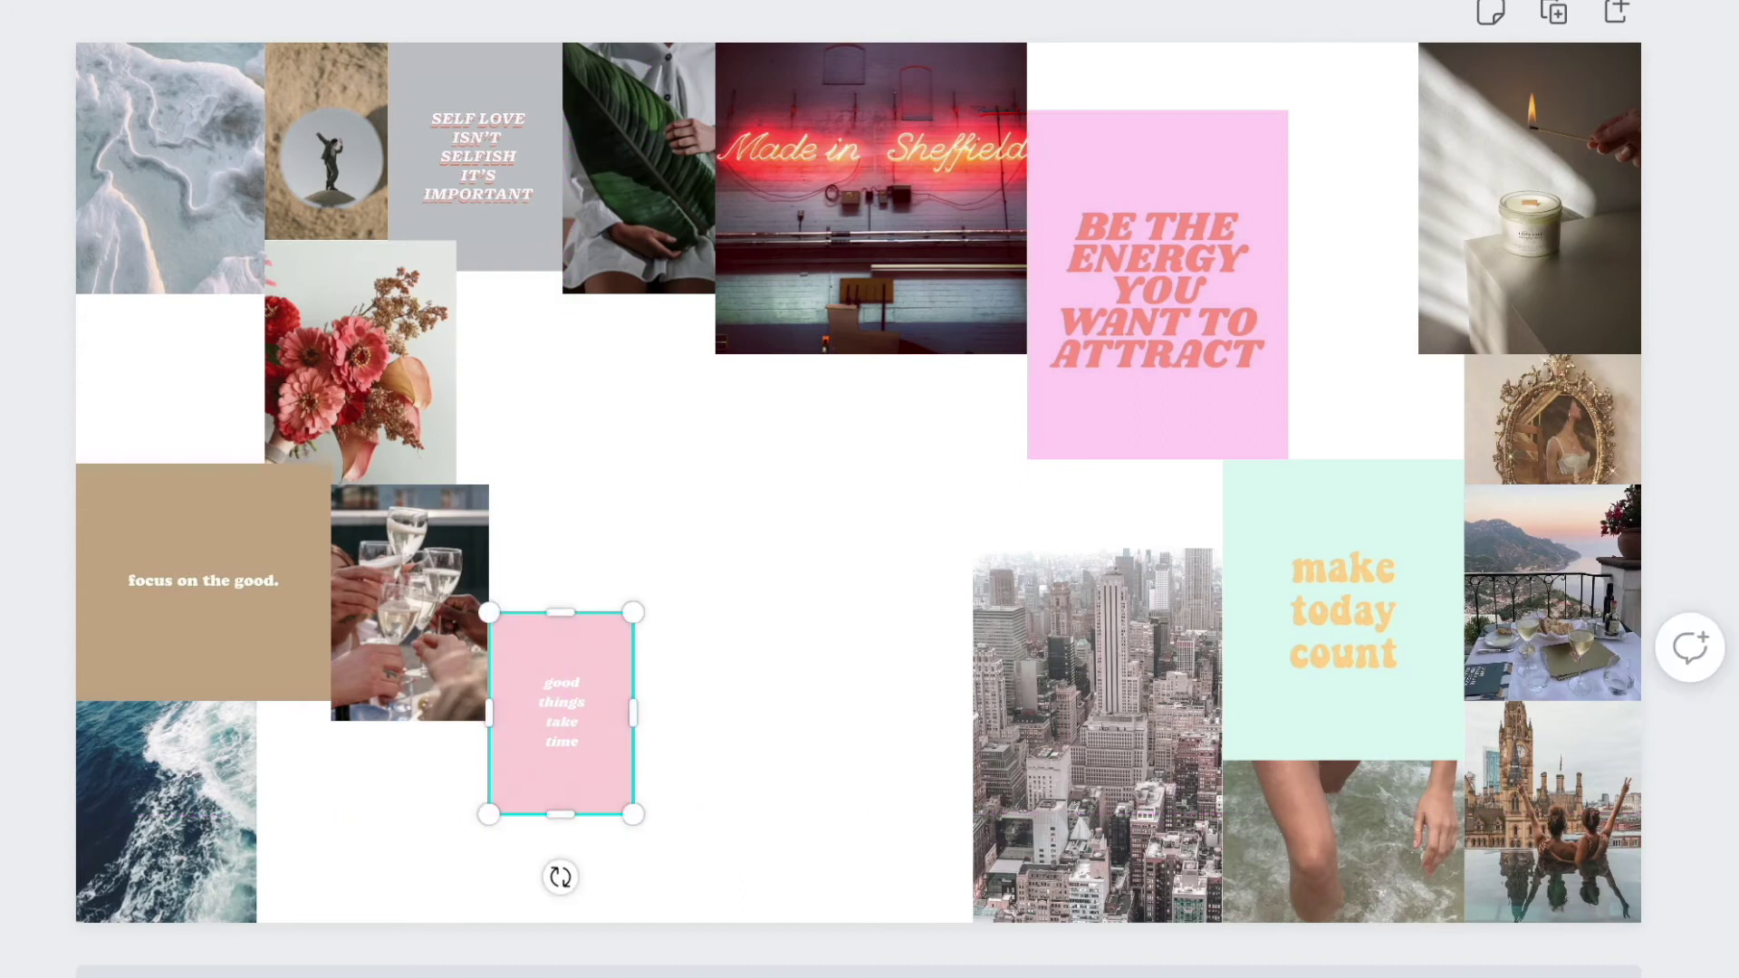
Step: Add the illustrated plant journal photo, scale it down and place it on the bottom edge beside the ocean waves photo
key("ctrl+v")
left_click_drag(942, 873, 798, 692)
left_click_drag(651, 460, 390, 821)
left_click(834, 768)
Step: Add the "Look" fashion collage image, scale it down and fit it below the grey quote, flush against the bouquet photo
scroll(834, 768, "up", 1)
key("ctrl+v")
left_click_drag(574, 427, 666, 525)
left_click_drag(797, 706, 592, 463)
left_click_drag(726, 633, 636, 543)
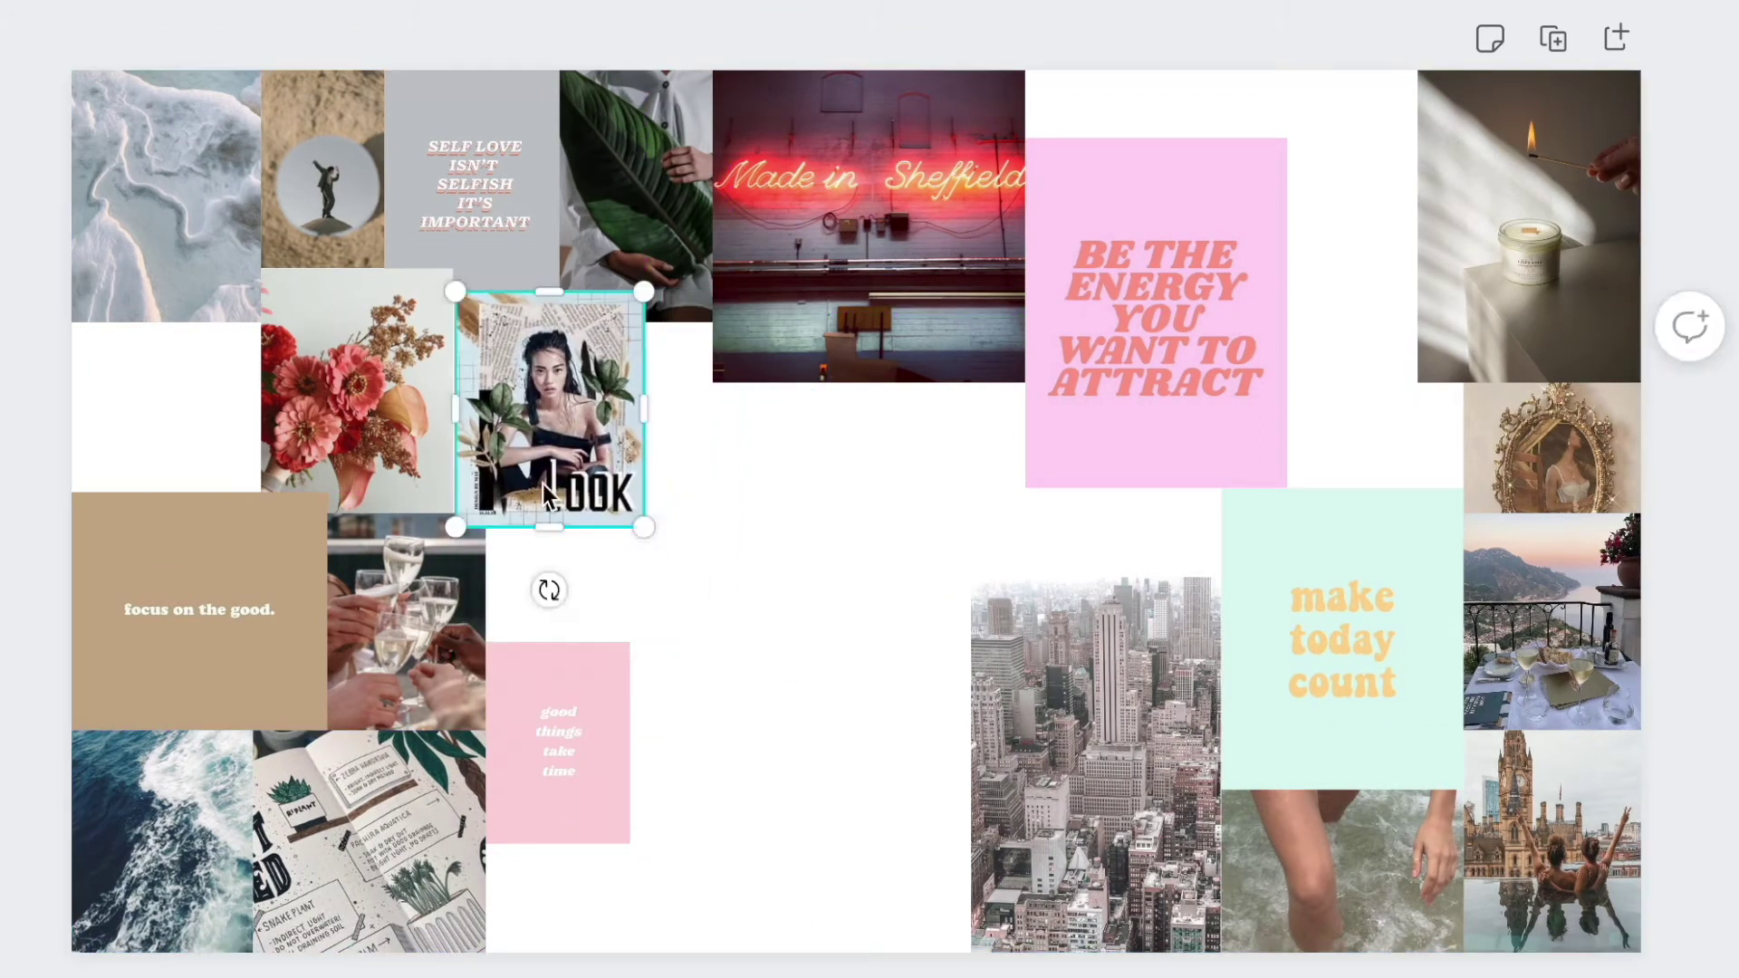
left_click(628, 578)
left_click(540, 389)
left_click(134, 474)
left_click(545, 428)
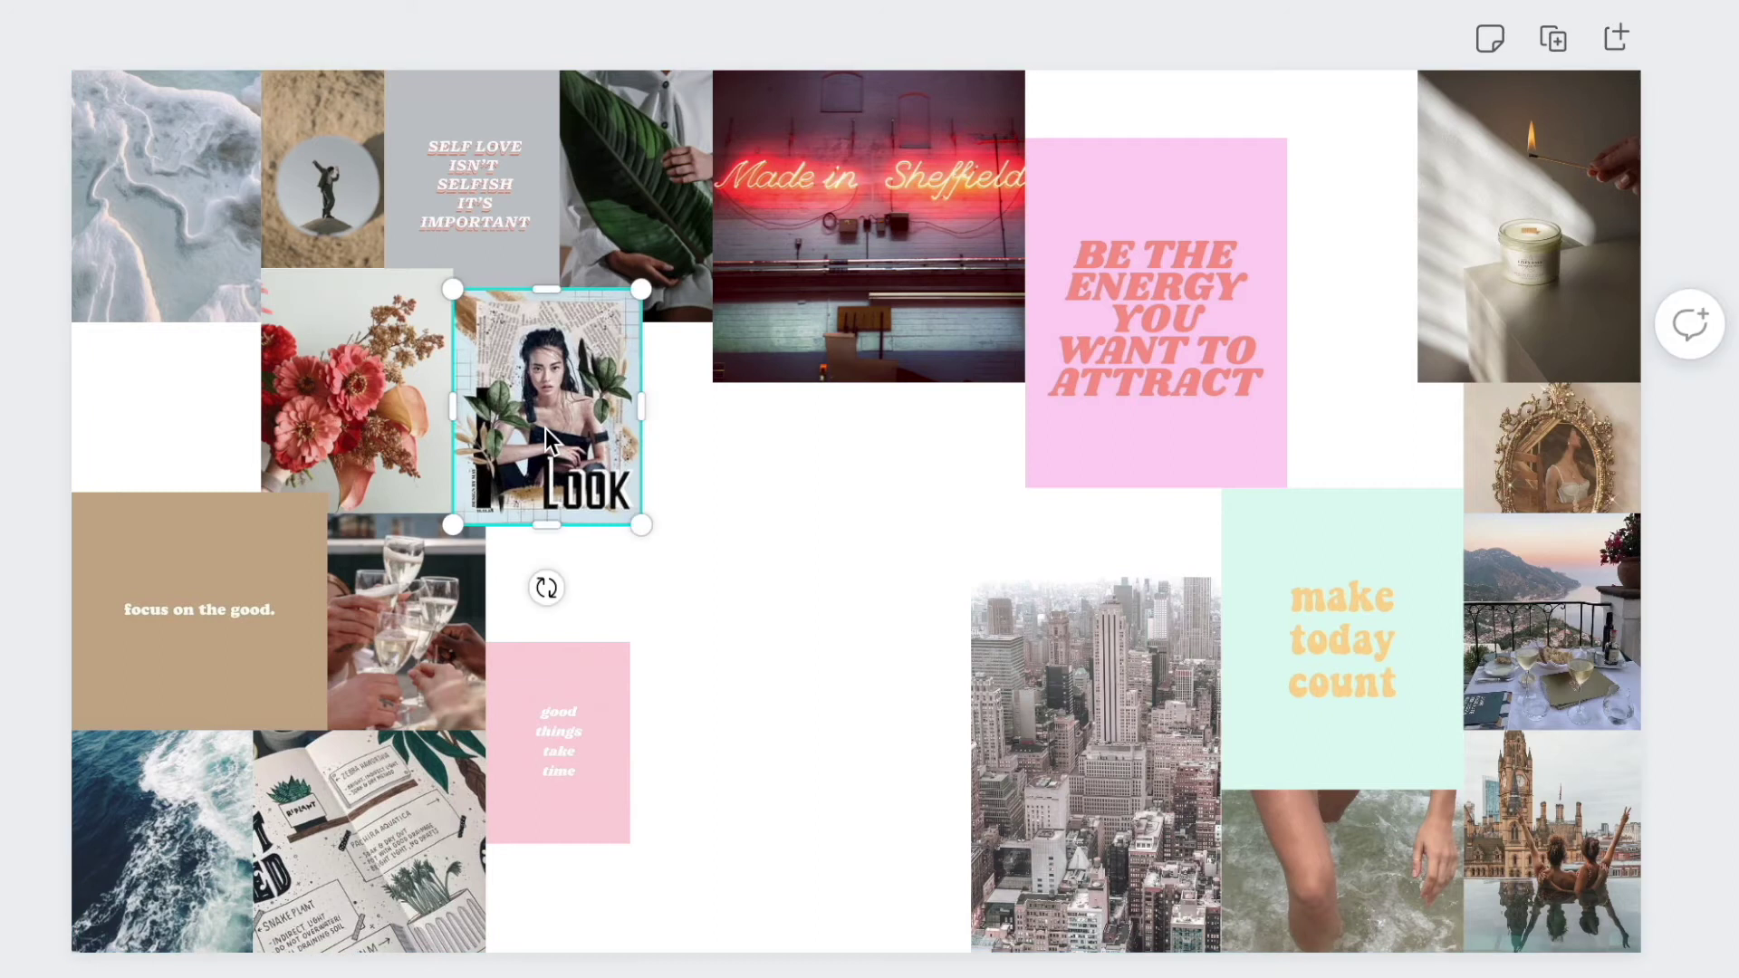
Step: Try the blue Pantone carton illustration in the gap between the water photo and the tan quote, and delete it
left_click_drag(5, 505, 233, 458)
left_click_drag(326, 555, 260, 509)
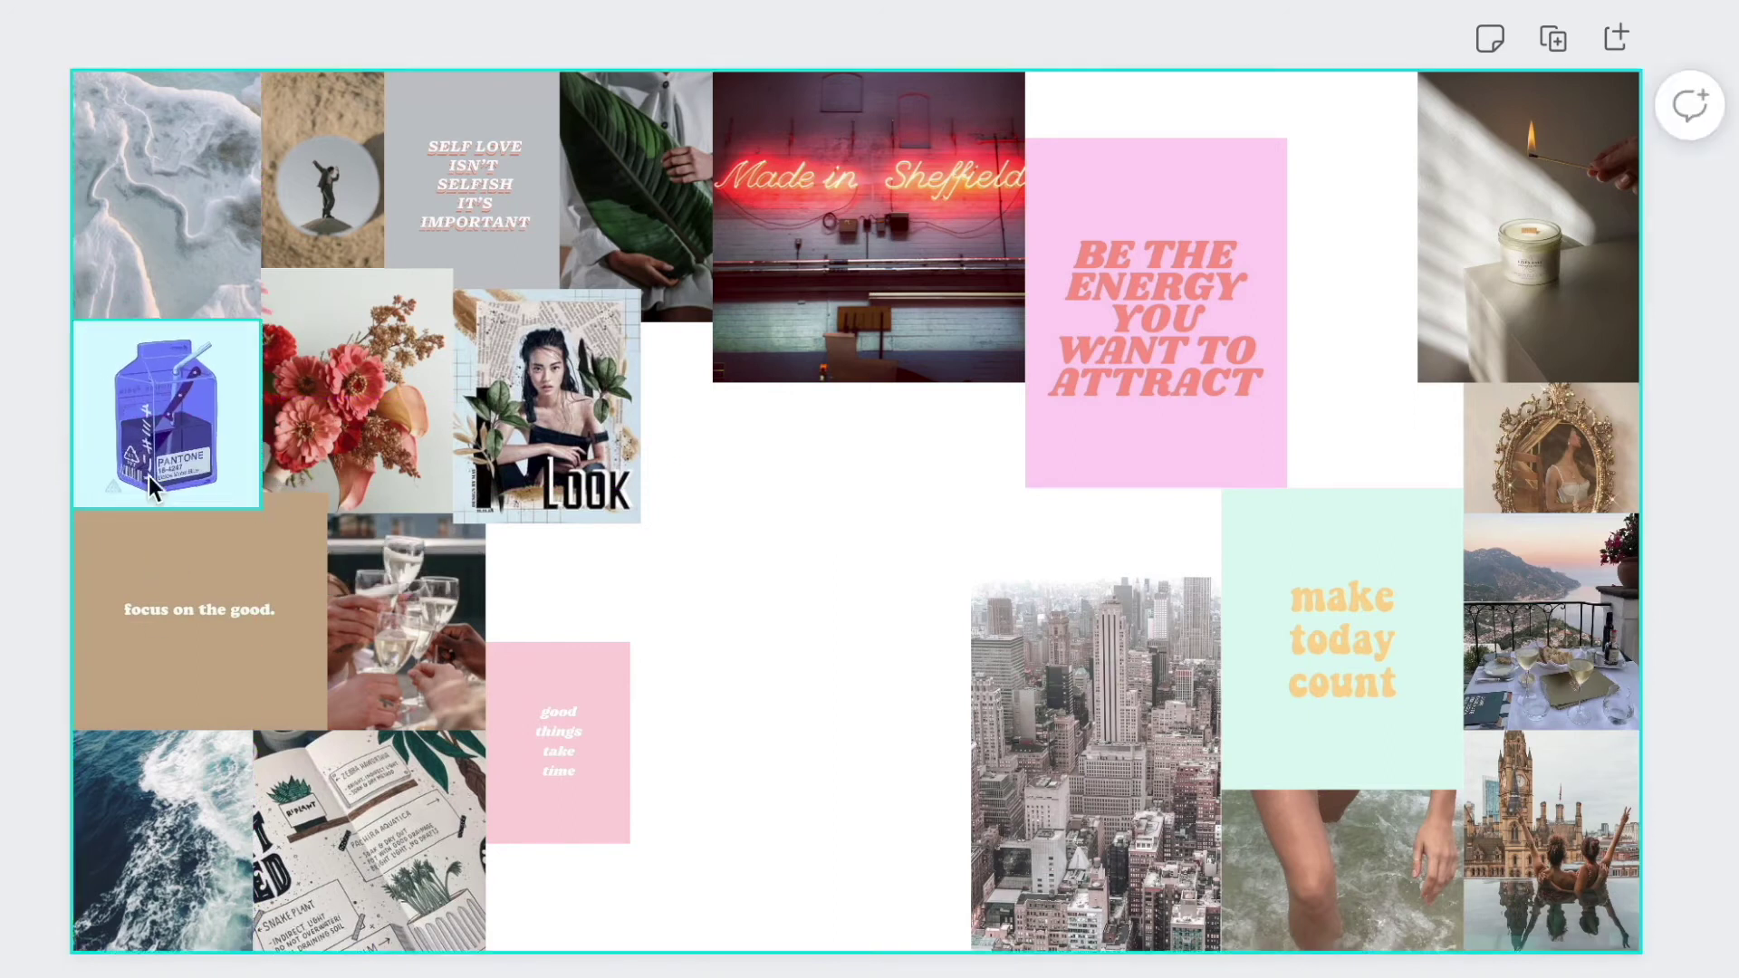
right_click(141, 420)
left_click(312, 729)
left_click(884, 507)
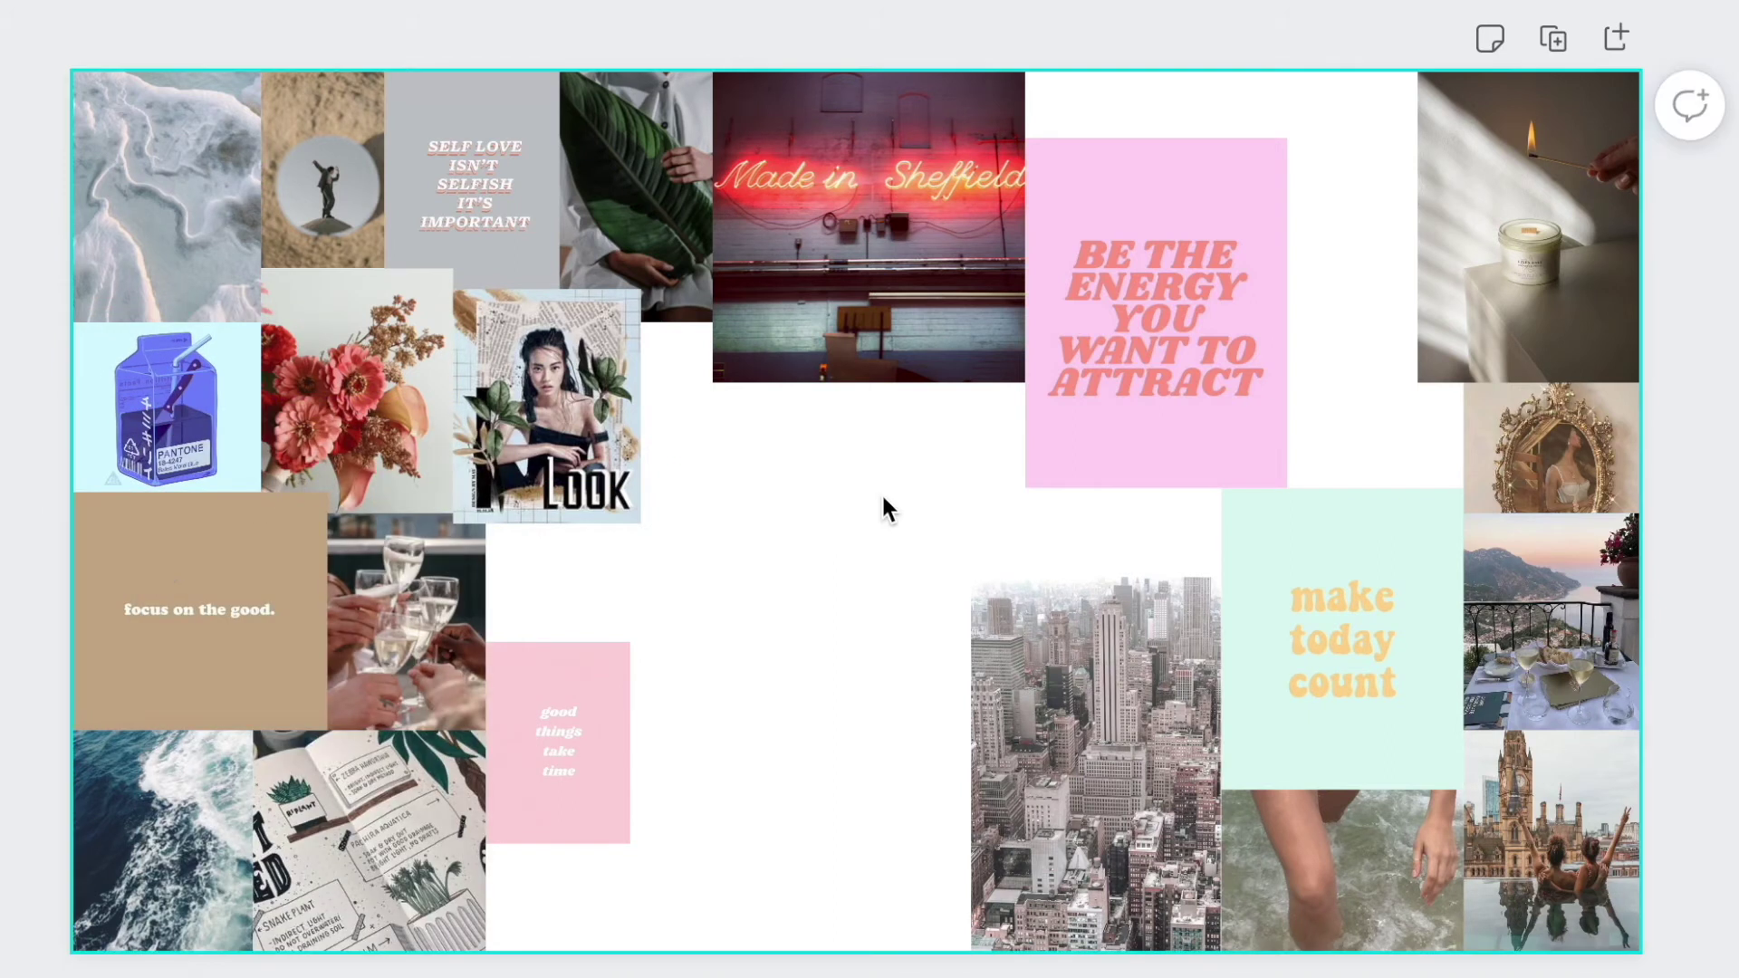
left_click(167, 407)
key("Delete")
Step: Add the photo of a hand-held open journal before orange houses, scaled down, on the top edge beside the candle photo
key("ctrl+v")
left_click_drag(627, 329, 667, 622)
left_click_drag(838, 729, 1324, 298)
Step: Shrink the "Be the energy you want to attract" quote and place it above the skyline photo, beside the mint quote
left_click_drag(1112, 362, 730, 604)
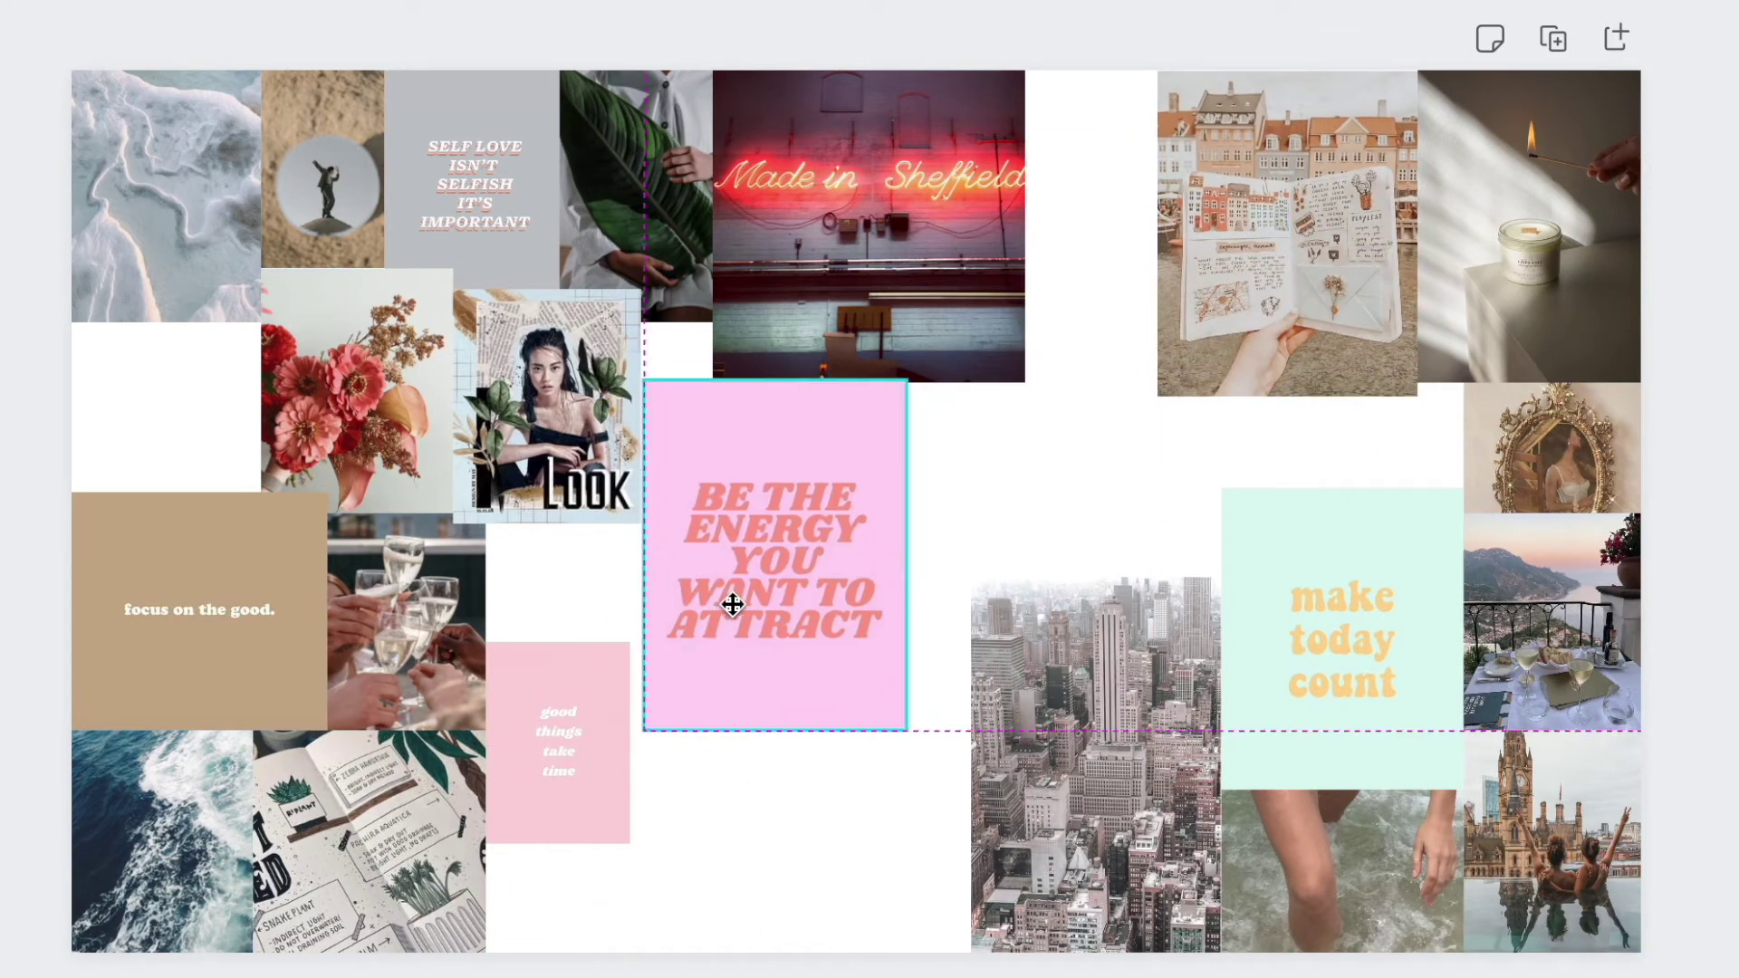
left_click_drag(813, 655, 1181, 402)
right_click(1132, 433)
left_click(1286, 846)
left_click(833, 579)
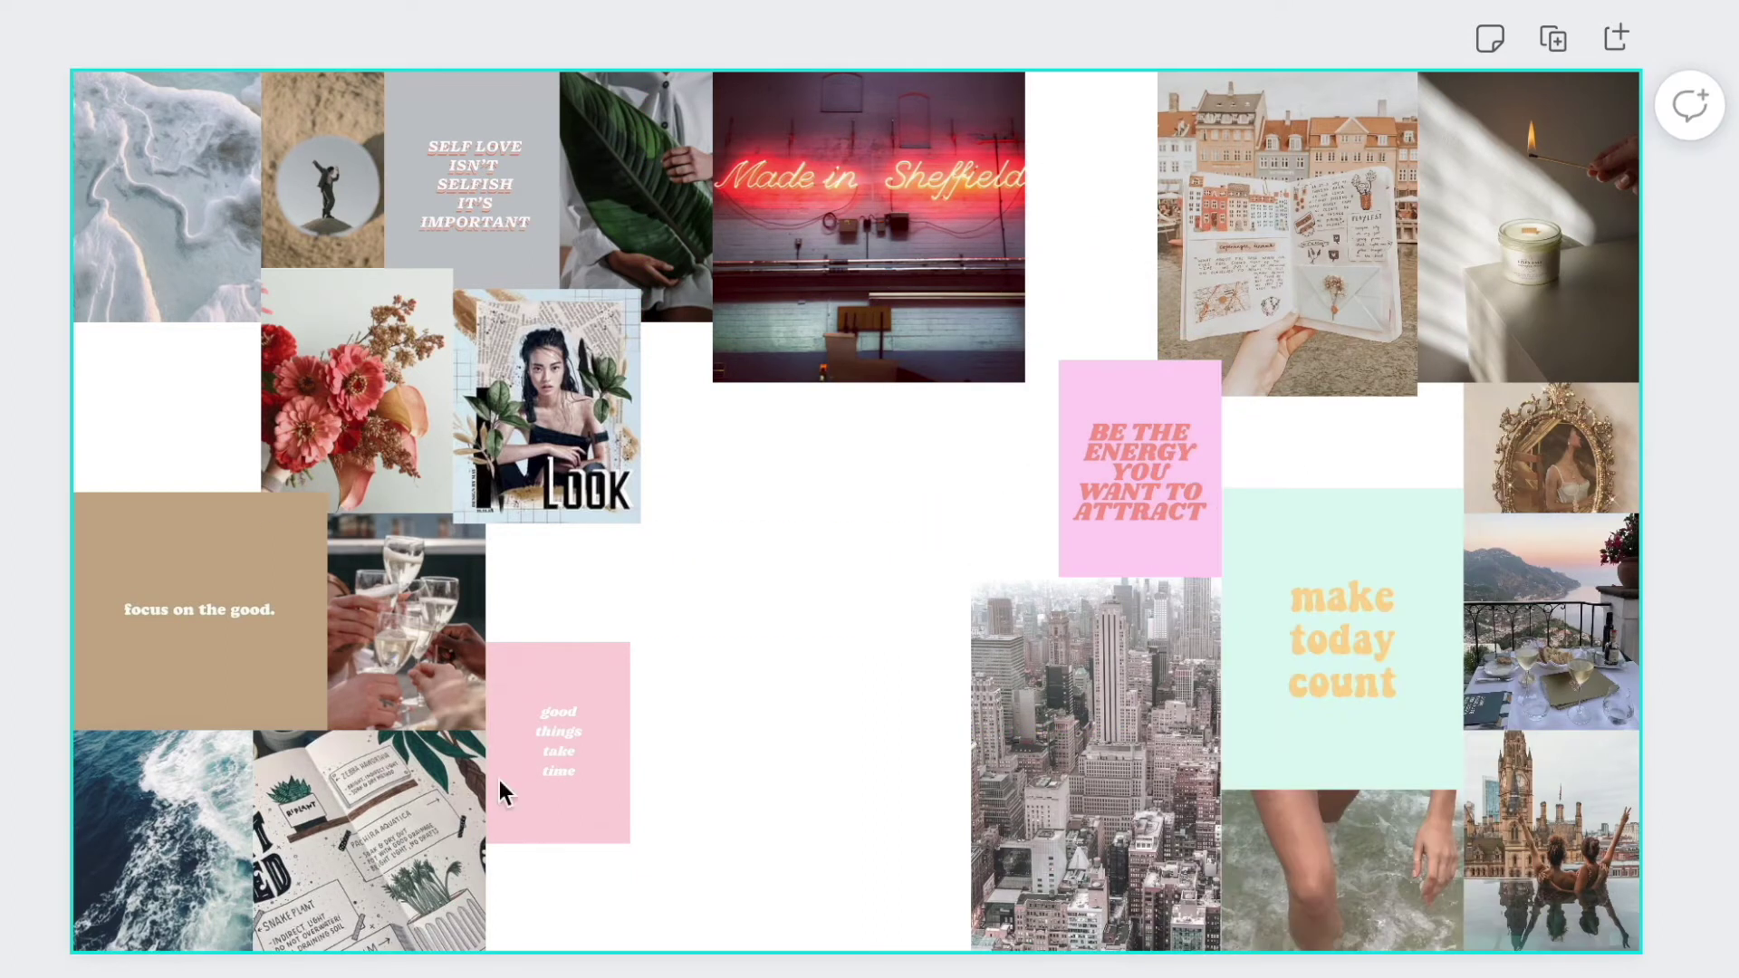
Step: Enlarge the hand-held journal photo down to the mint quote, layer it behind the "Be the energy" quote and shift it left
left_click(1286, 272)
left_click_drag(1417, 396, 1455, 497)
left_click_drag(1358, 380, 1331, 380)
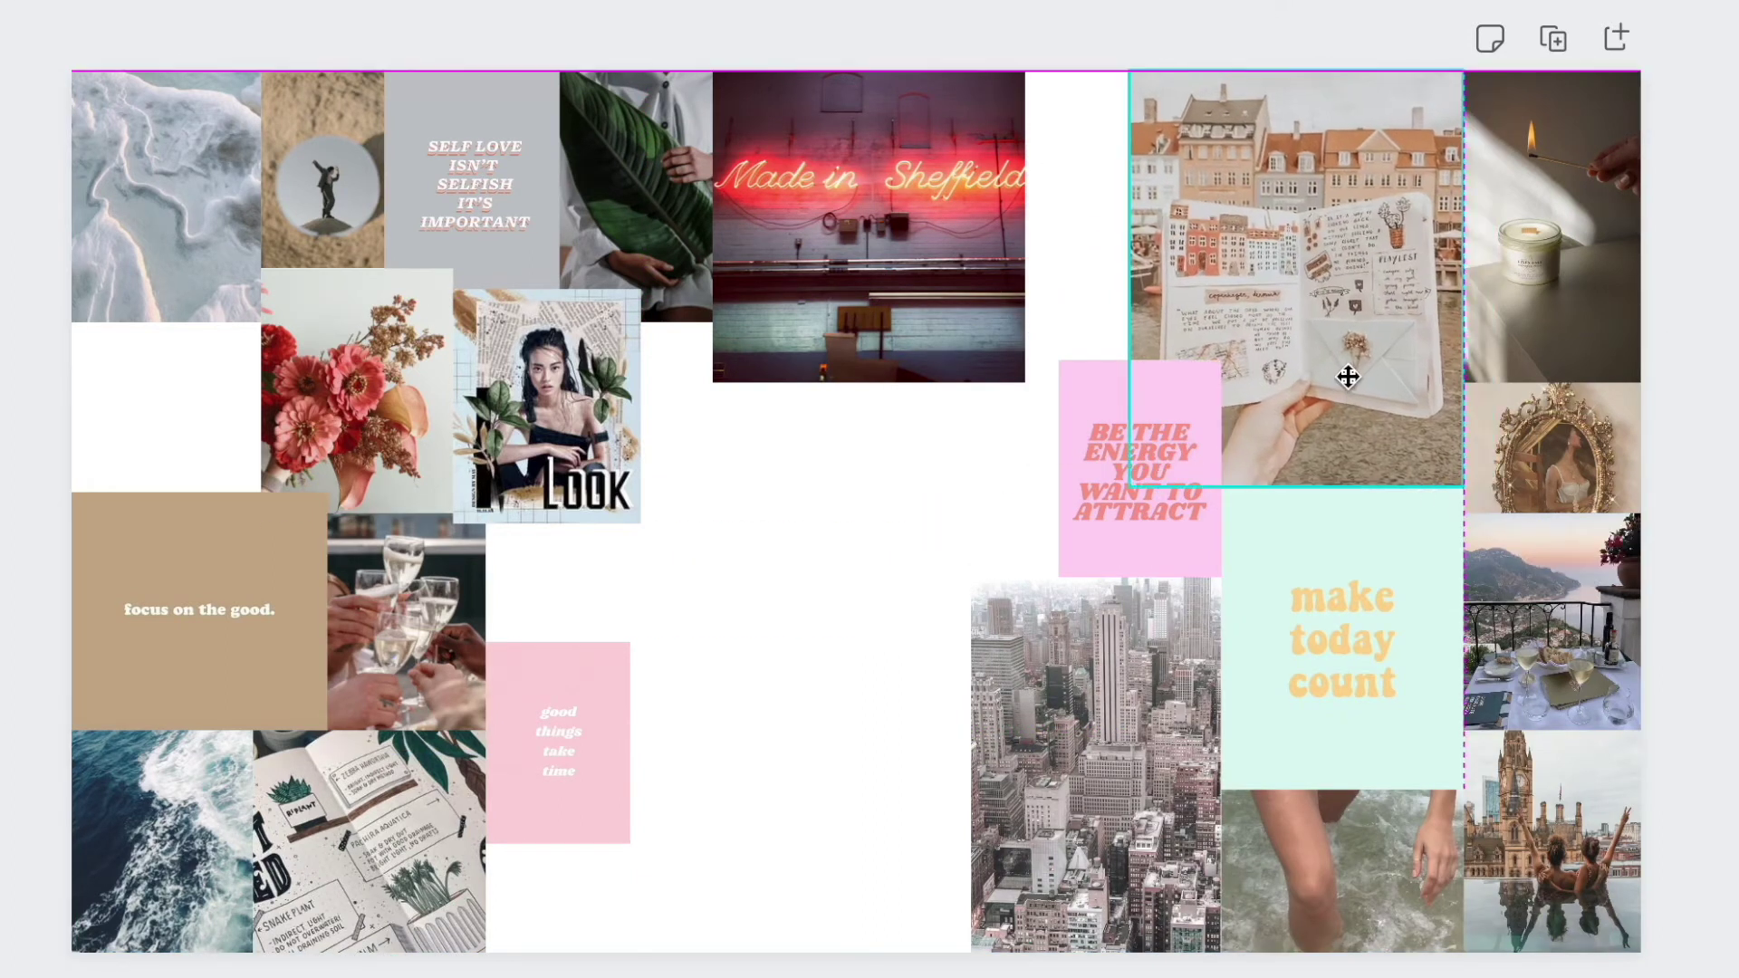
right_click(1598, 259)
left_click(1350, 605)
left_click_drag(1262, 232, 1234, 221)
Step: Enlarge the mirror portrait and shrink the candle photo so both line up with the right side of the hand-held journal photo
left_click(1540, 444)
left_click_drag(1467, 390, 1429, 334)
left_click_drag(1571, 430, 1572, 439)
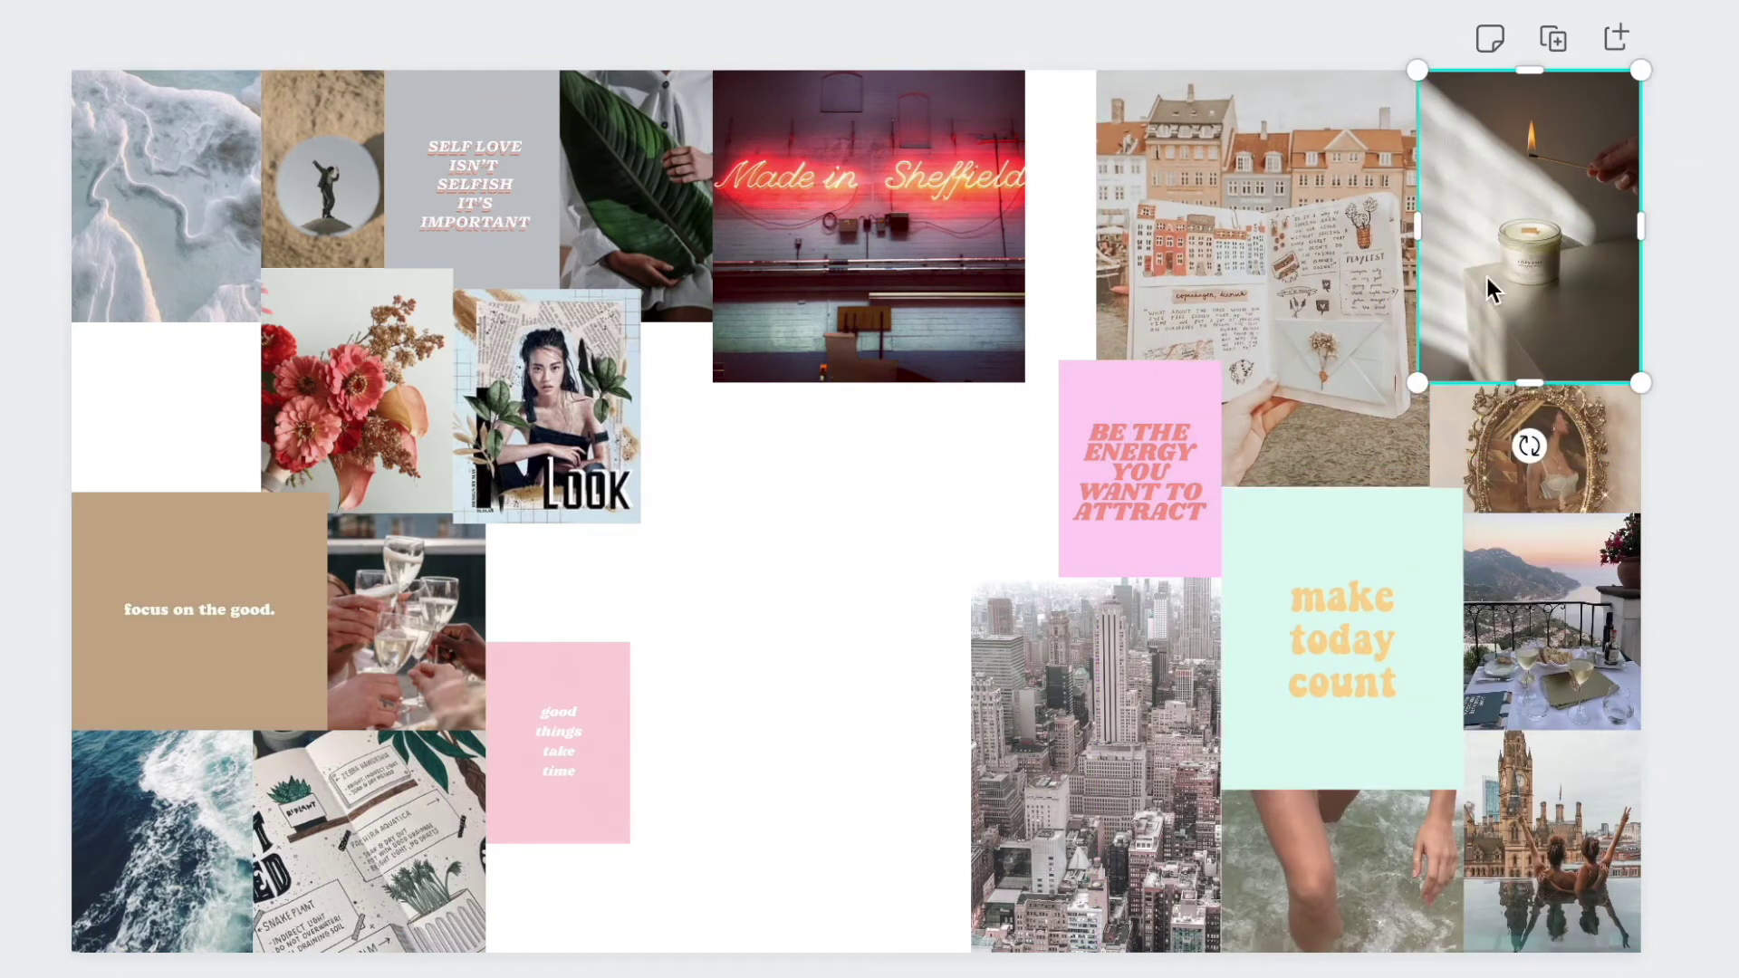
left_click_drag(1417, 383, 1430, 364)
left_click(1677, 443)
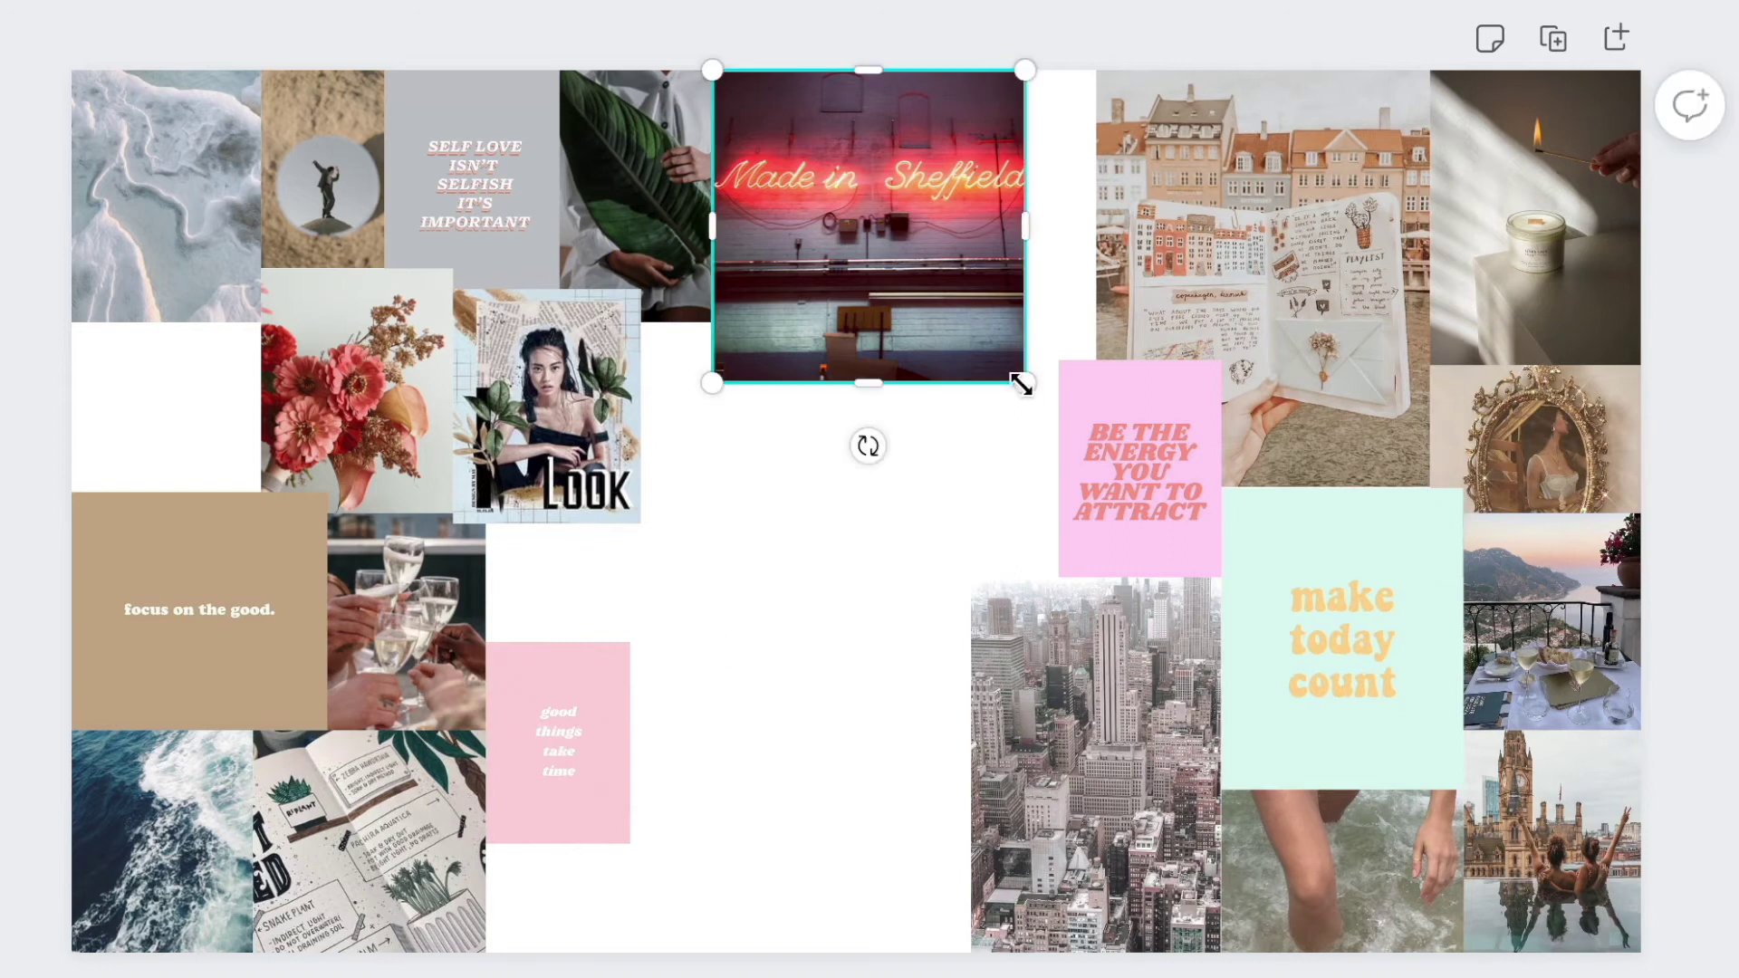
Step: Scale down the "Made in Sheffield" neon sign photo on the top edge beside the leaf photo
left_click_drag(1022, 385, 983, 342)
left_click_drag(163, 408, 203, 397)
left_click_drag(89, 555, 58, 574)
left_click_drag(185, 440, 176, 411)
right_click(176, 410)
left_click(318, 769)
left_click_drag(58, 532, 63, 543)
left_click_drag(109, 480, 128, 471)
key("Delete")
Step: Scale down the "THRIVE" floral poster near the journal photo and move the neon sign photo to the bottom edge against the skyline
left_click_drag(641, 485, 760, 761)
left_click_drag(779, 670, 839, 618)
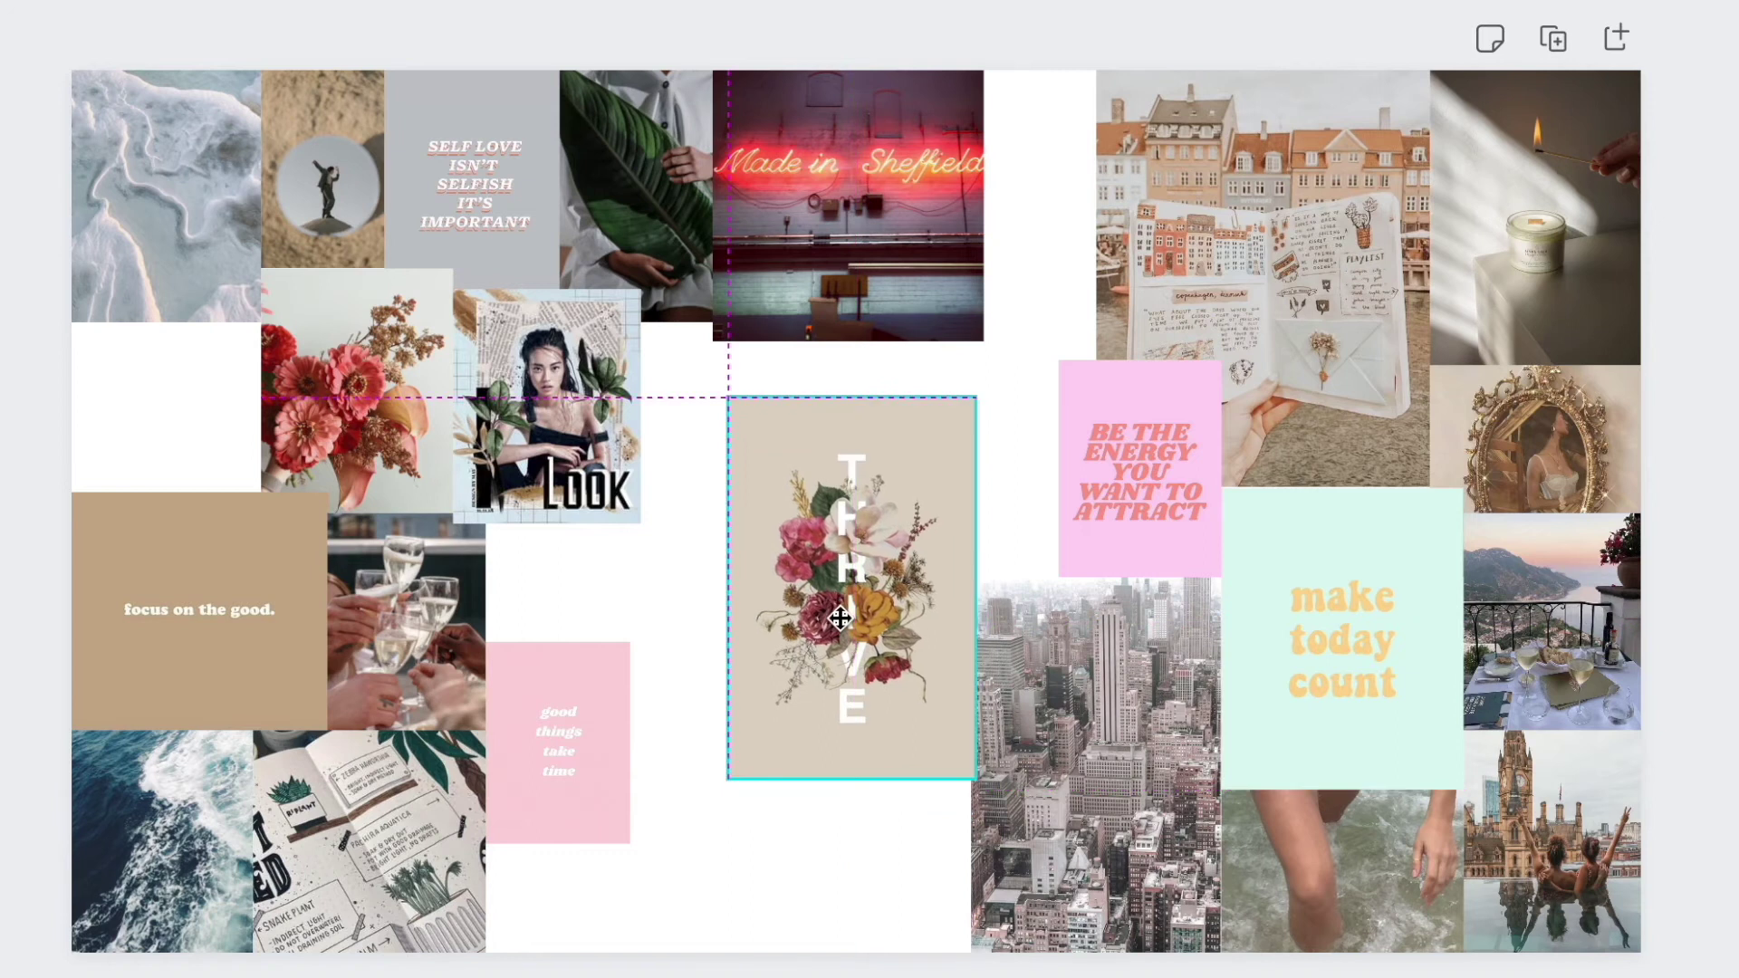
left_click_drag(721, 783, 777, 692)
left_click_drag(879, 543, 1032, 238)
left_click(839, 251)
left_click_drag(838, 250, 826, 862)
Step: Resize the "THRIVE" poster and fit it on the top edge directly against the hand-held journal photo
left_click_drag(1033, 239, 835, 212)
left_click_drag(928, 354, 936, 373)
left_click_drag(881, 318, 1048, 318)
left_click_drag(892, 387, 878, 406)
left_click(851, 559)
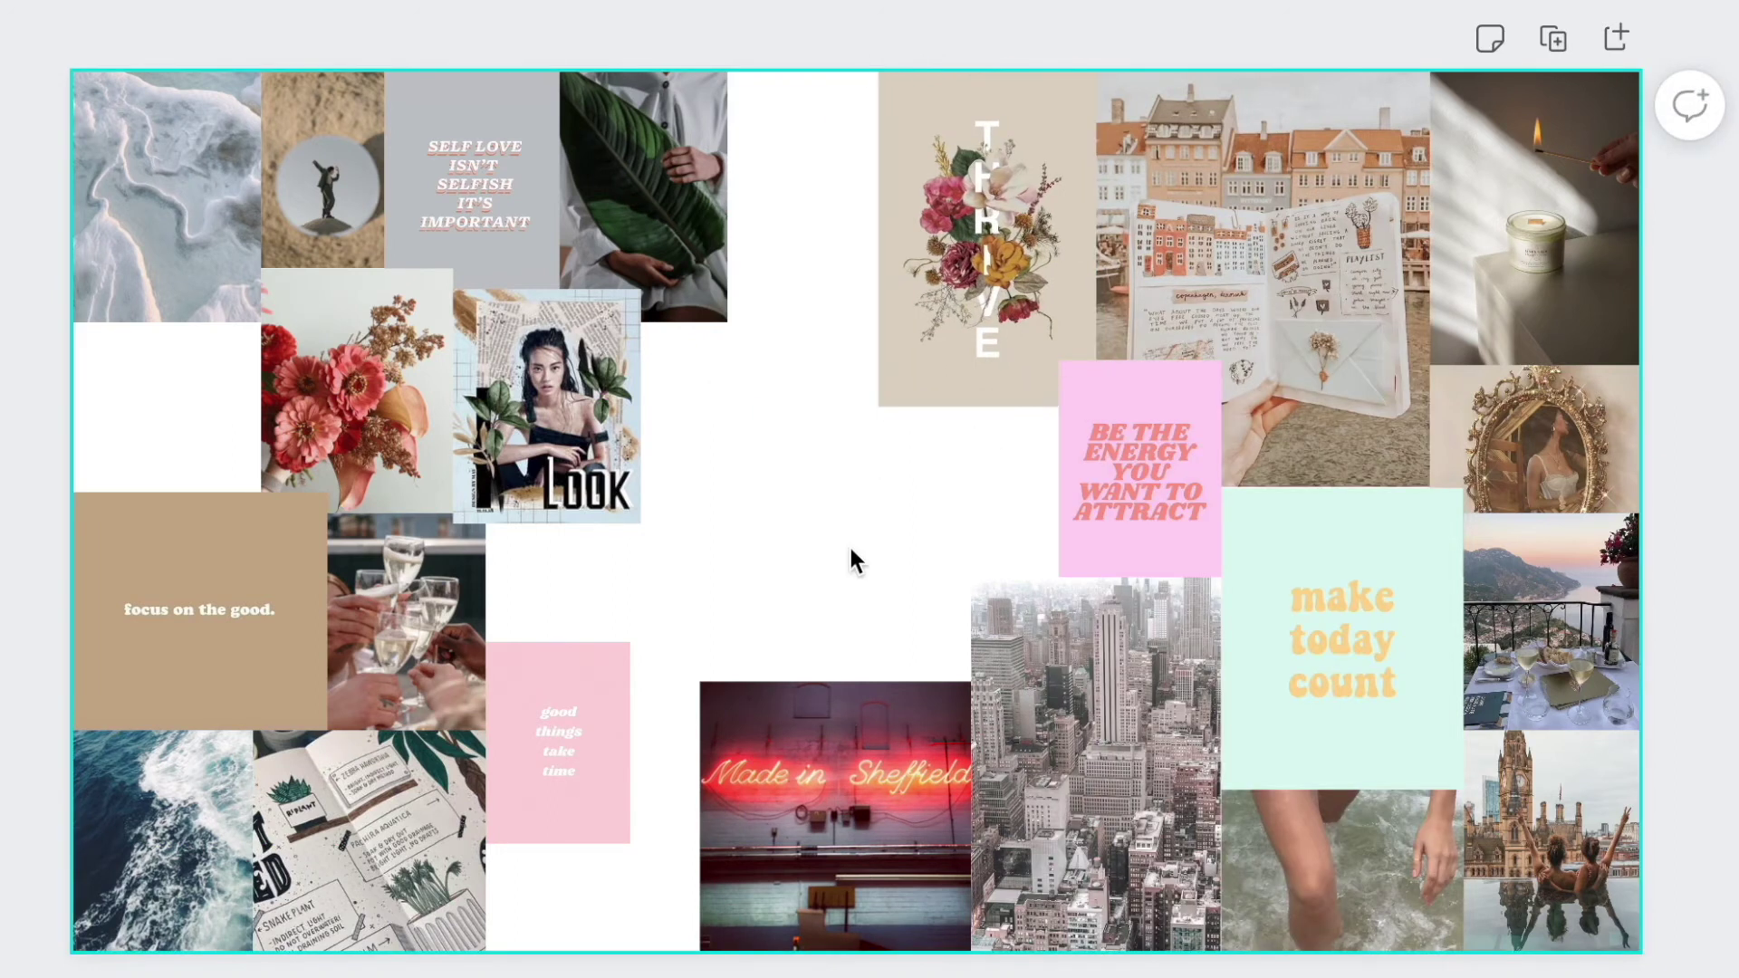
Step: Try the "good things take time" quote in the left-edge gap and the centre, and delete it from the collage
left_click_drag(580, 689, 161, 381)
left_click_drag(217, 487, 260, 515)
left_click_drag(202, 396, 925, 508)
left_click(559, 562)
key("Delete")
Step: Resize the pink "YOUR POTENTIAL IS ENDLESS" quote to 368 by 368 and place it above the neon sign, against the skyline photo
left_click_drag(729, 640, 686, 677)
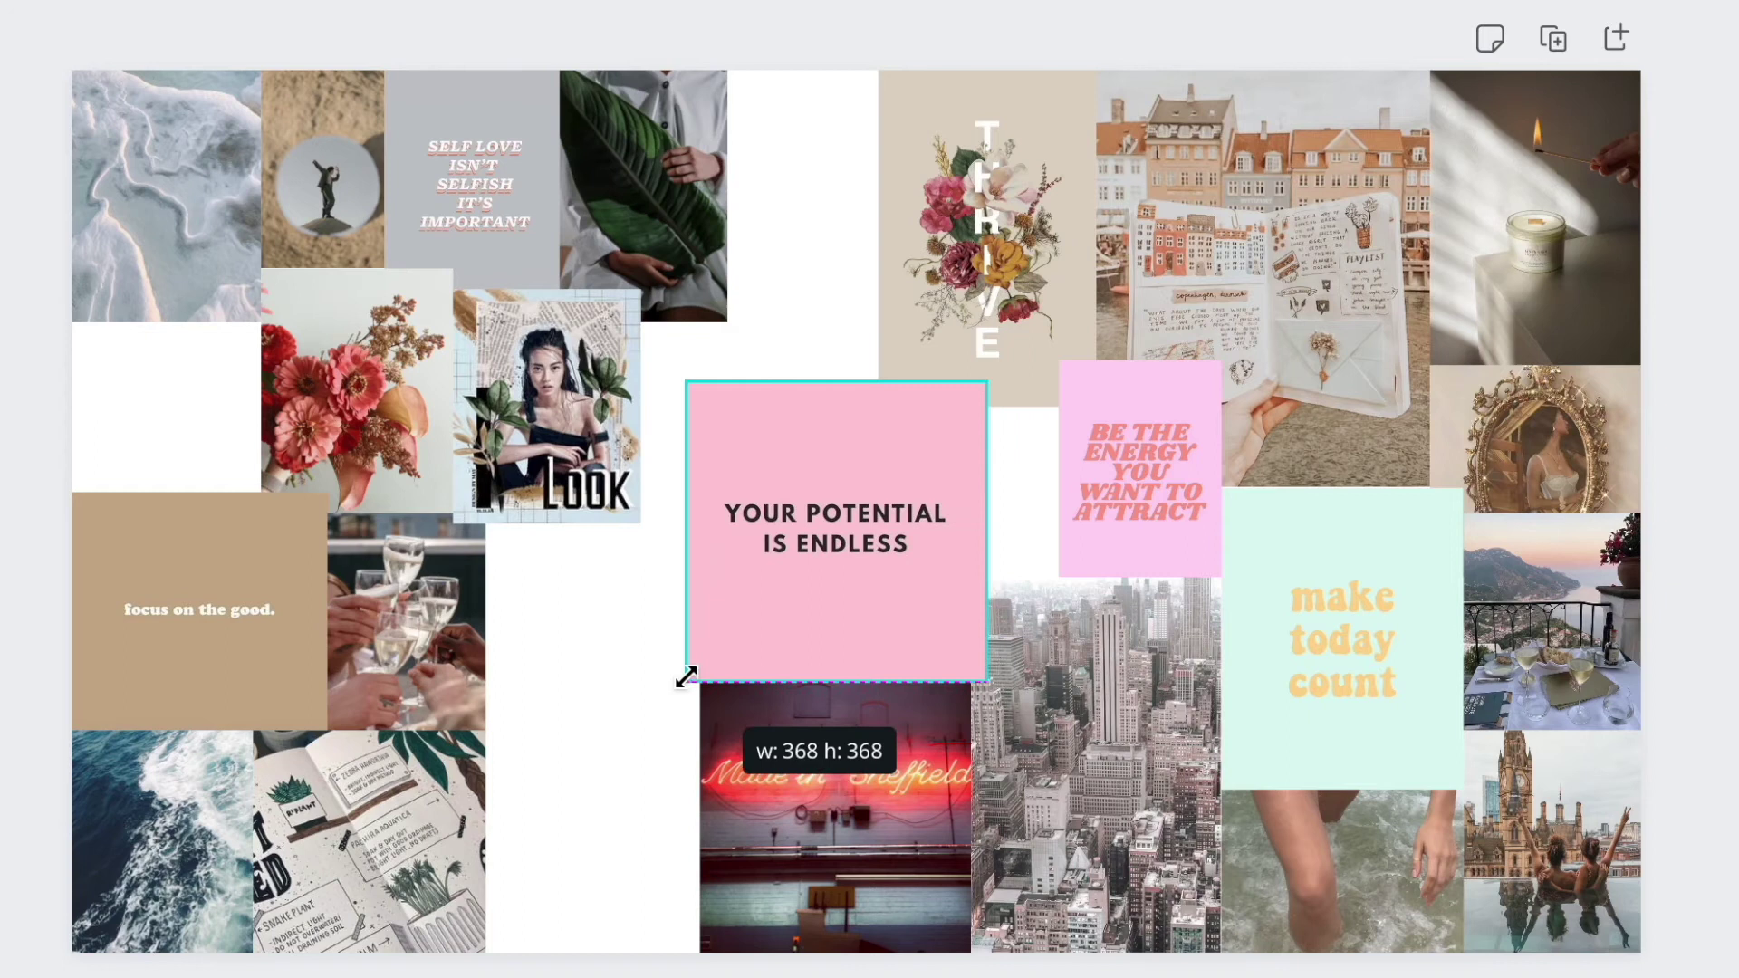
left_click_drag(850, 586, 835, 586)
left_click(649, 768)
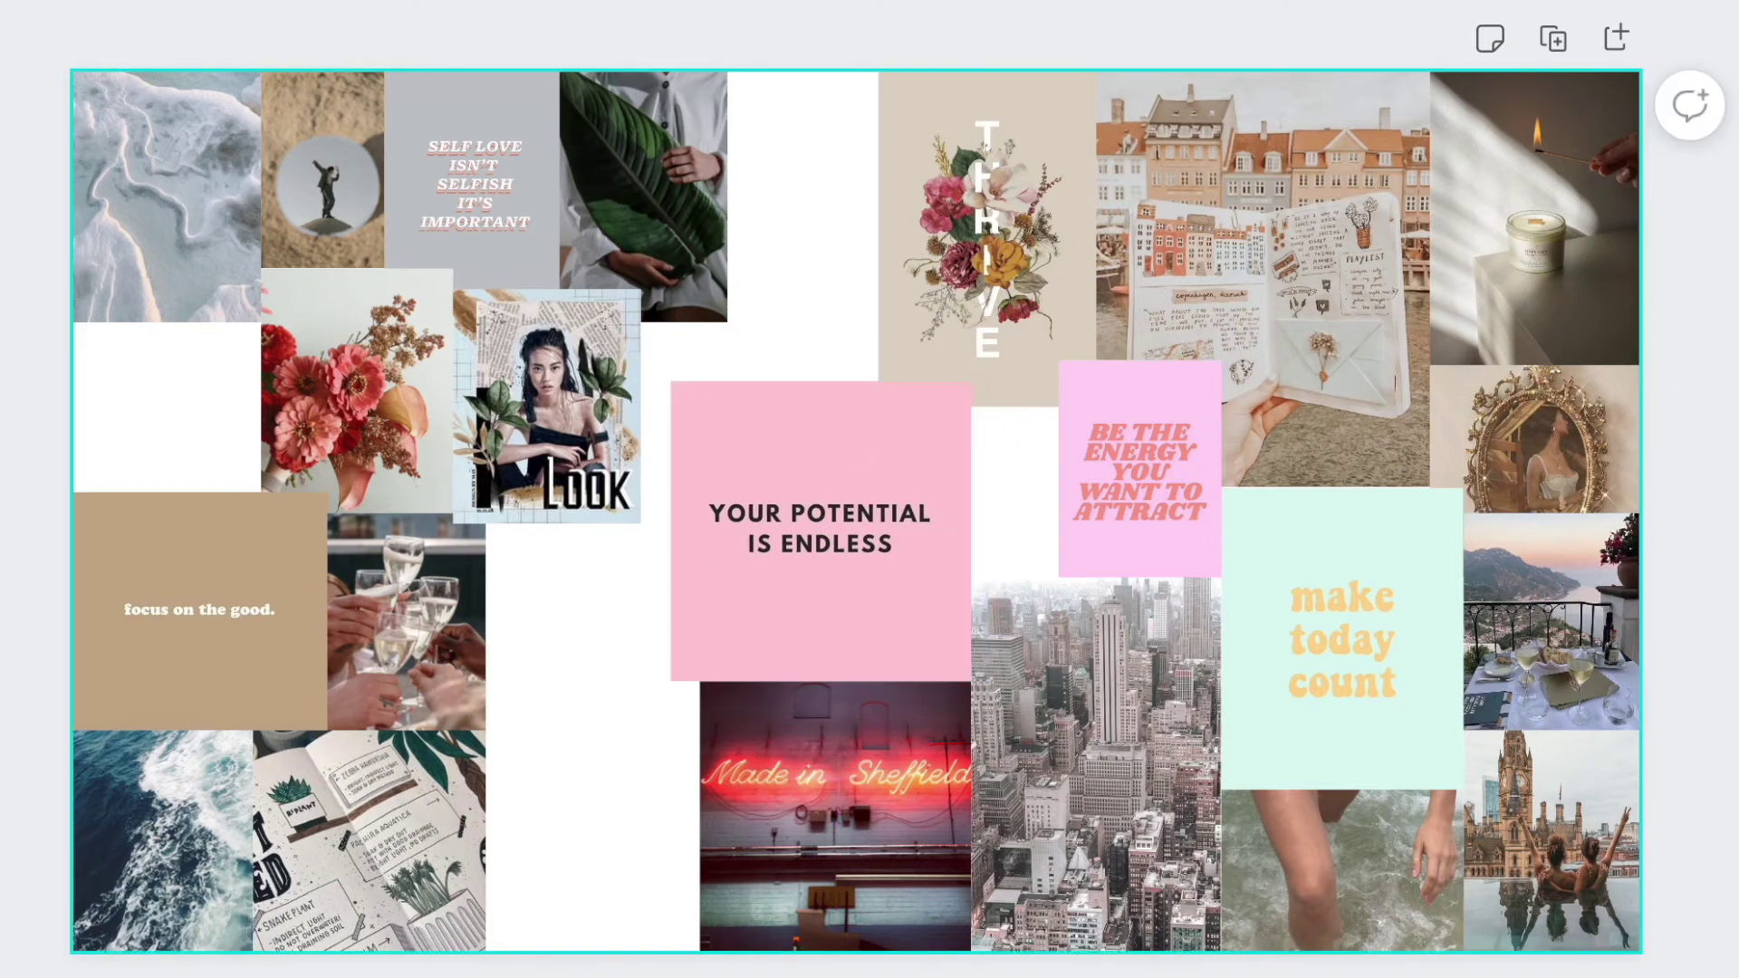
Step: Place the "the secret of your future" quote in the gap under the pale wave photo and send it to the back
left_click_drag(547, 753, 142, 277)
right_click(202, 442)
left_click(349, 776)
left_click(672, 698)
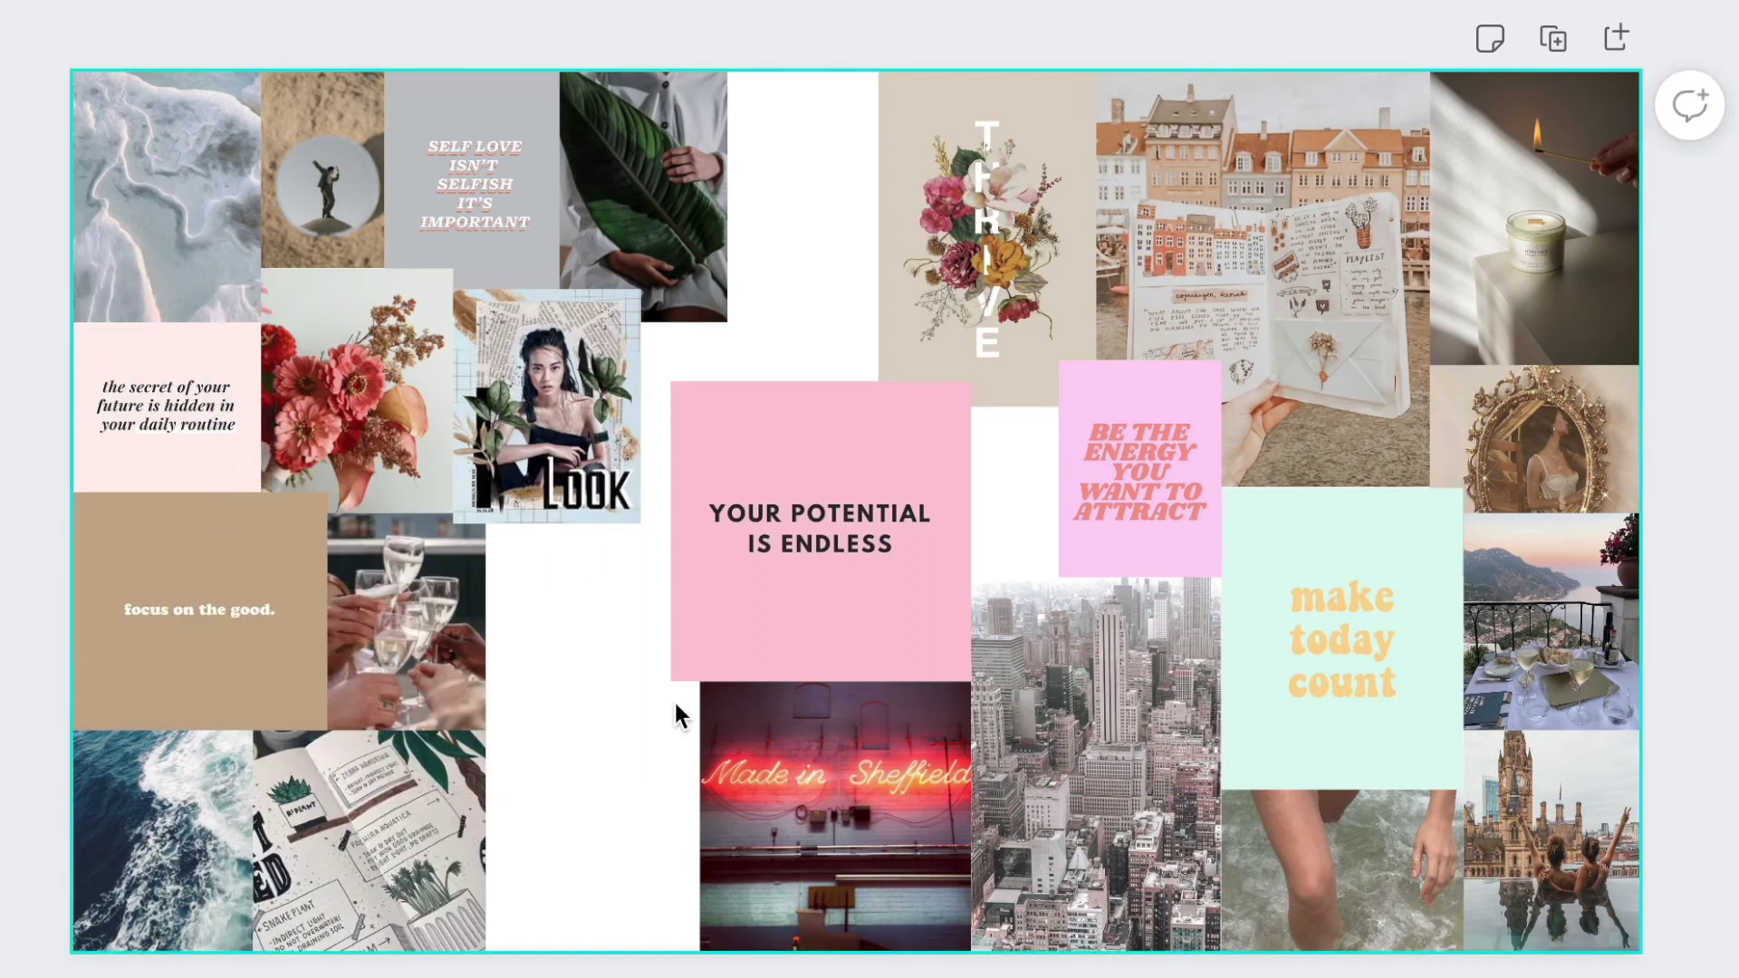
Step: Move the "Be the energy" quote toward the lower centre and the "secret of your future" quote to the top edge beside "THRIVE"
left_click_drag(1146, 429, 628, 627)
left_click(639, 812)
left_click_drag(130, 410, 784, 147)
Step: Place the Empire State Building photo on the bottom edge beside the plant journal and move the "Be the energy" quote over the pale wave photo
left_click_drag(5, 390, 586, 787)
left_click_drag(594, 569, 252, 242)
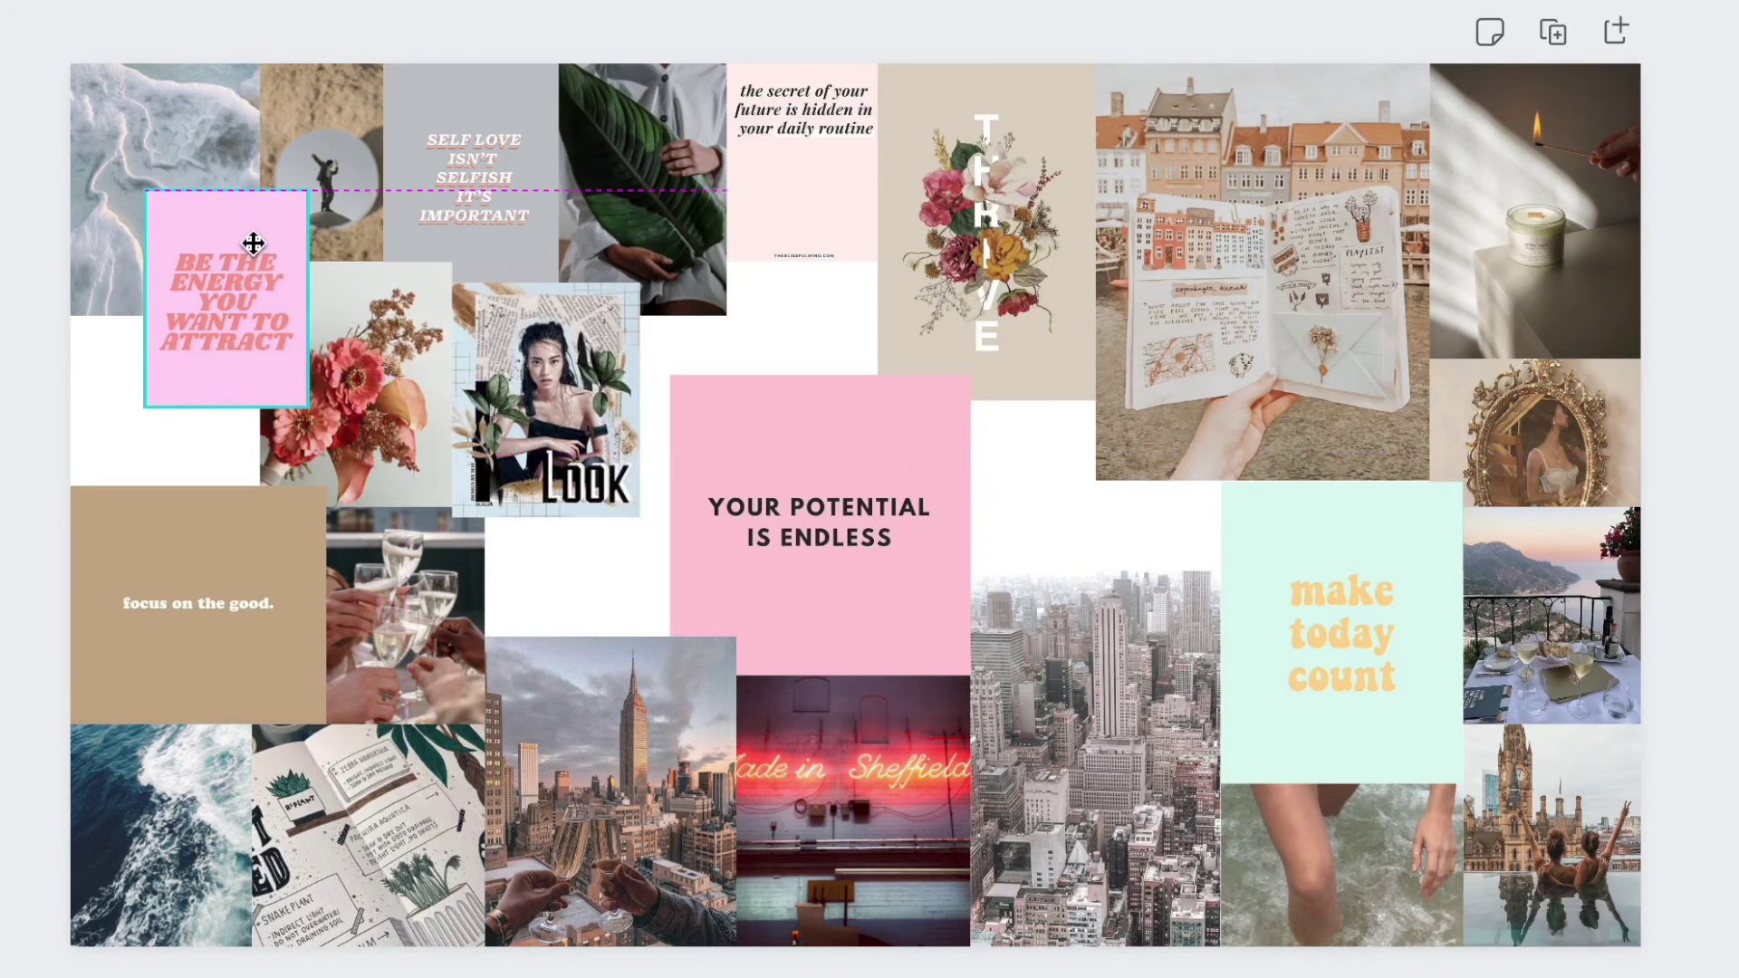
Step: Move the grey skyline photo up beneath the "THRIVE" poster and bring the "YOUR POTENTIAL IS ENDLESS" quote to the front
left_click_drag(1146, 702, 1140, 493)
right_click(733, 411)
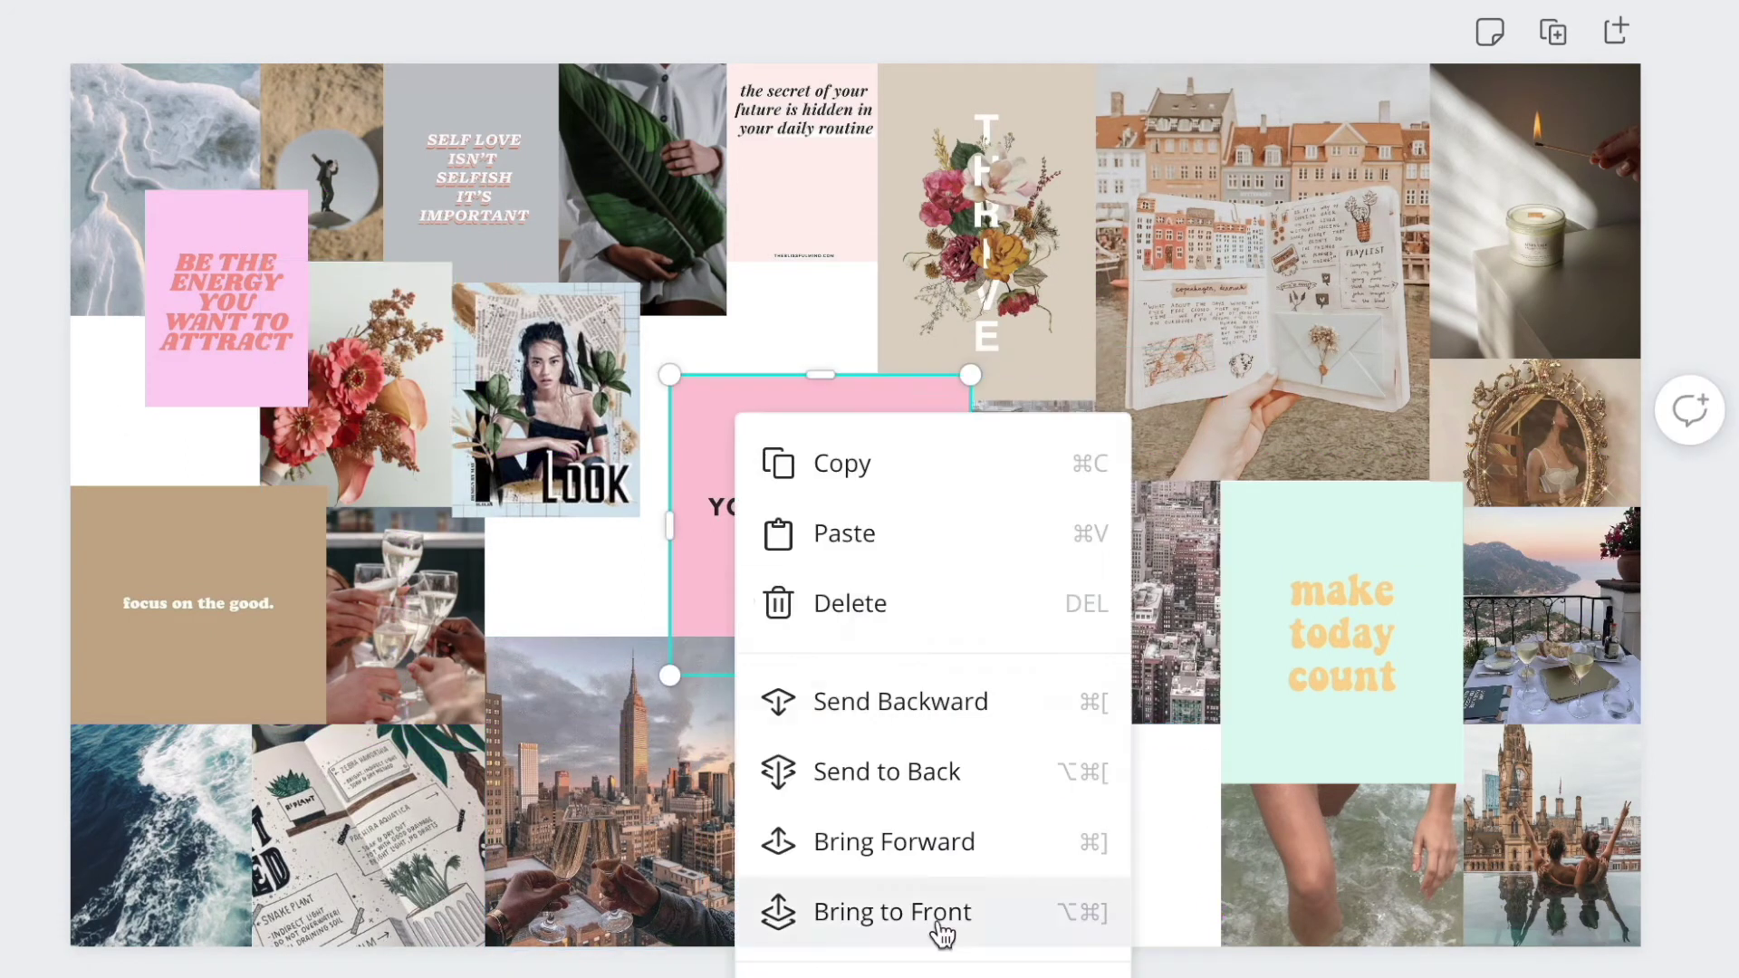
left_click(936, 916)
Step: Enlarge the neon sign photo on the bottom edge and fit the sparkler photo in the gap between the toast photo and the central quote
left_click_drag(969, 946, 1035, 973)
left_click_drag(1118, 835, 958, 380)
left_click_drag(1035, 299, 654, 554)
left_click_drag(552, 624, 589, 573)
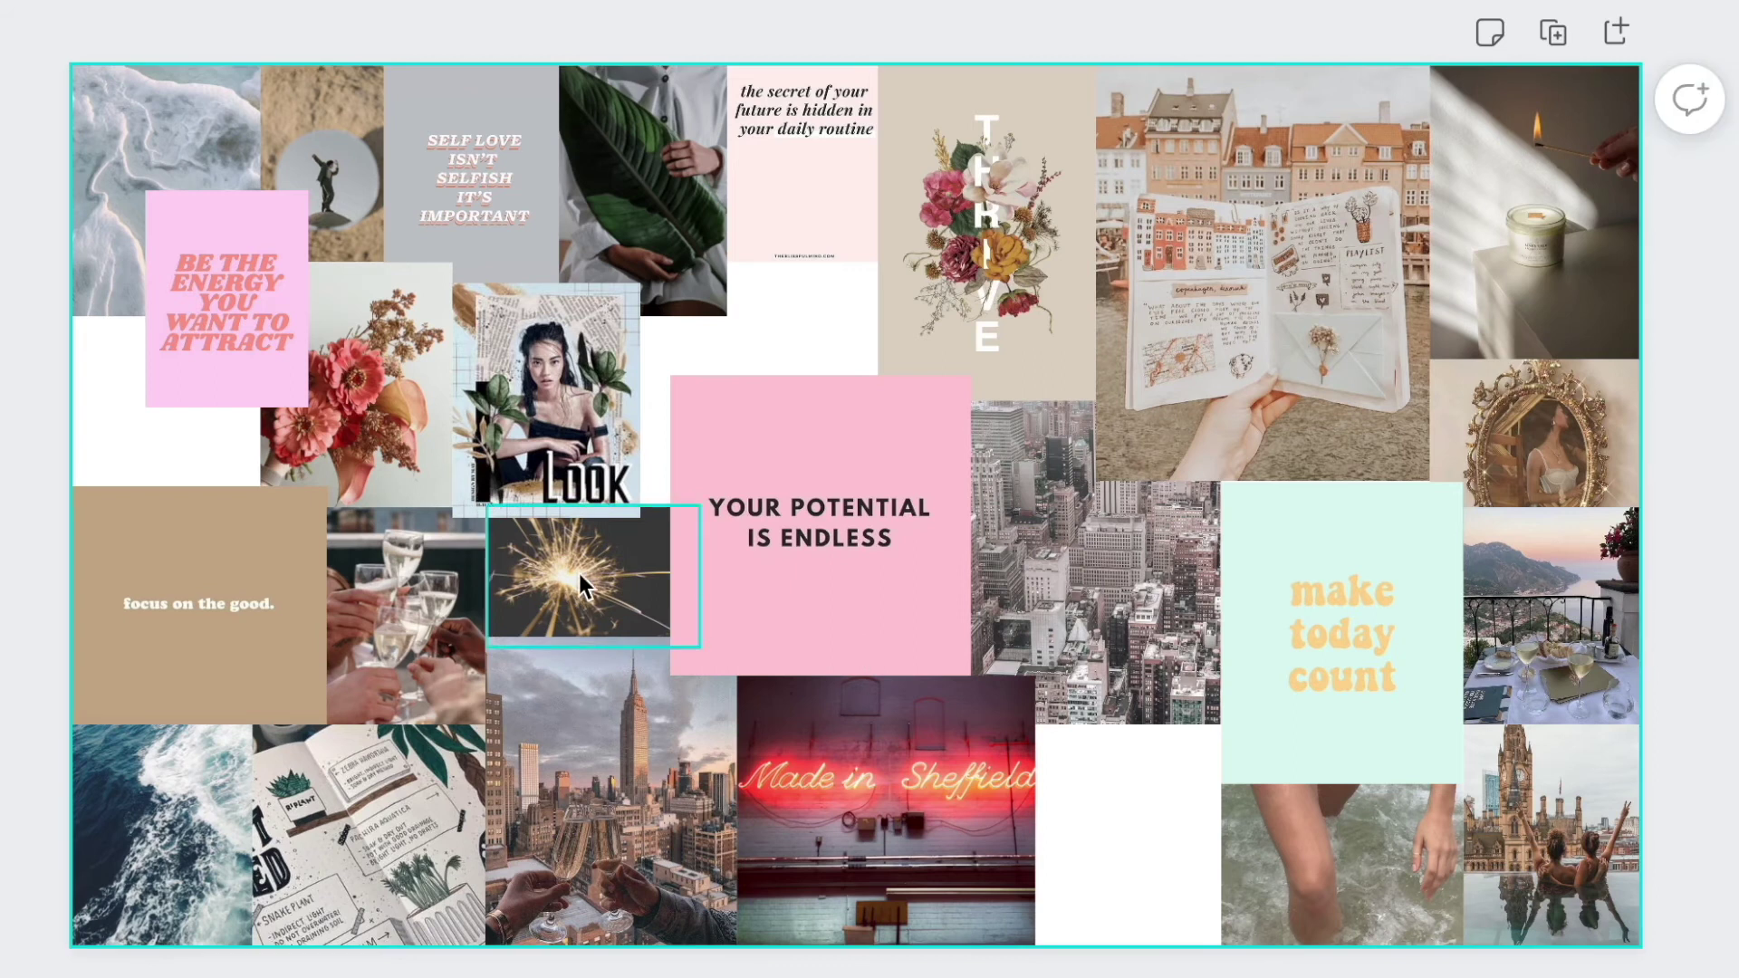
left_click(1106, 834)
Step: Fit the colourful confetti photo into the gap beneath the leaf photo and the "secret of your future" quote
mouse_move(664, 271)
left_mouse_down()
mouse_move(749, 311)
mouse_move(664, 295)
left_mouse_up()
left_click_drag(951, 271, 975, 257)
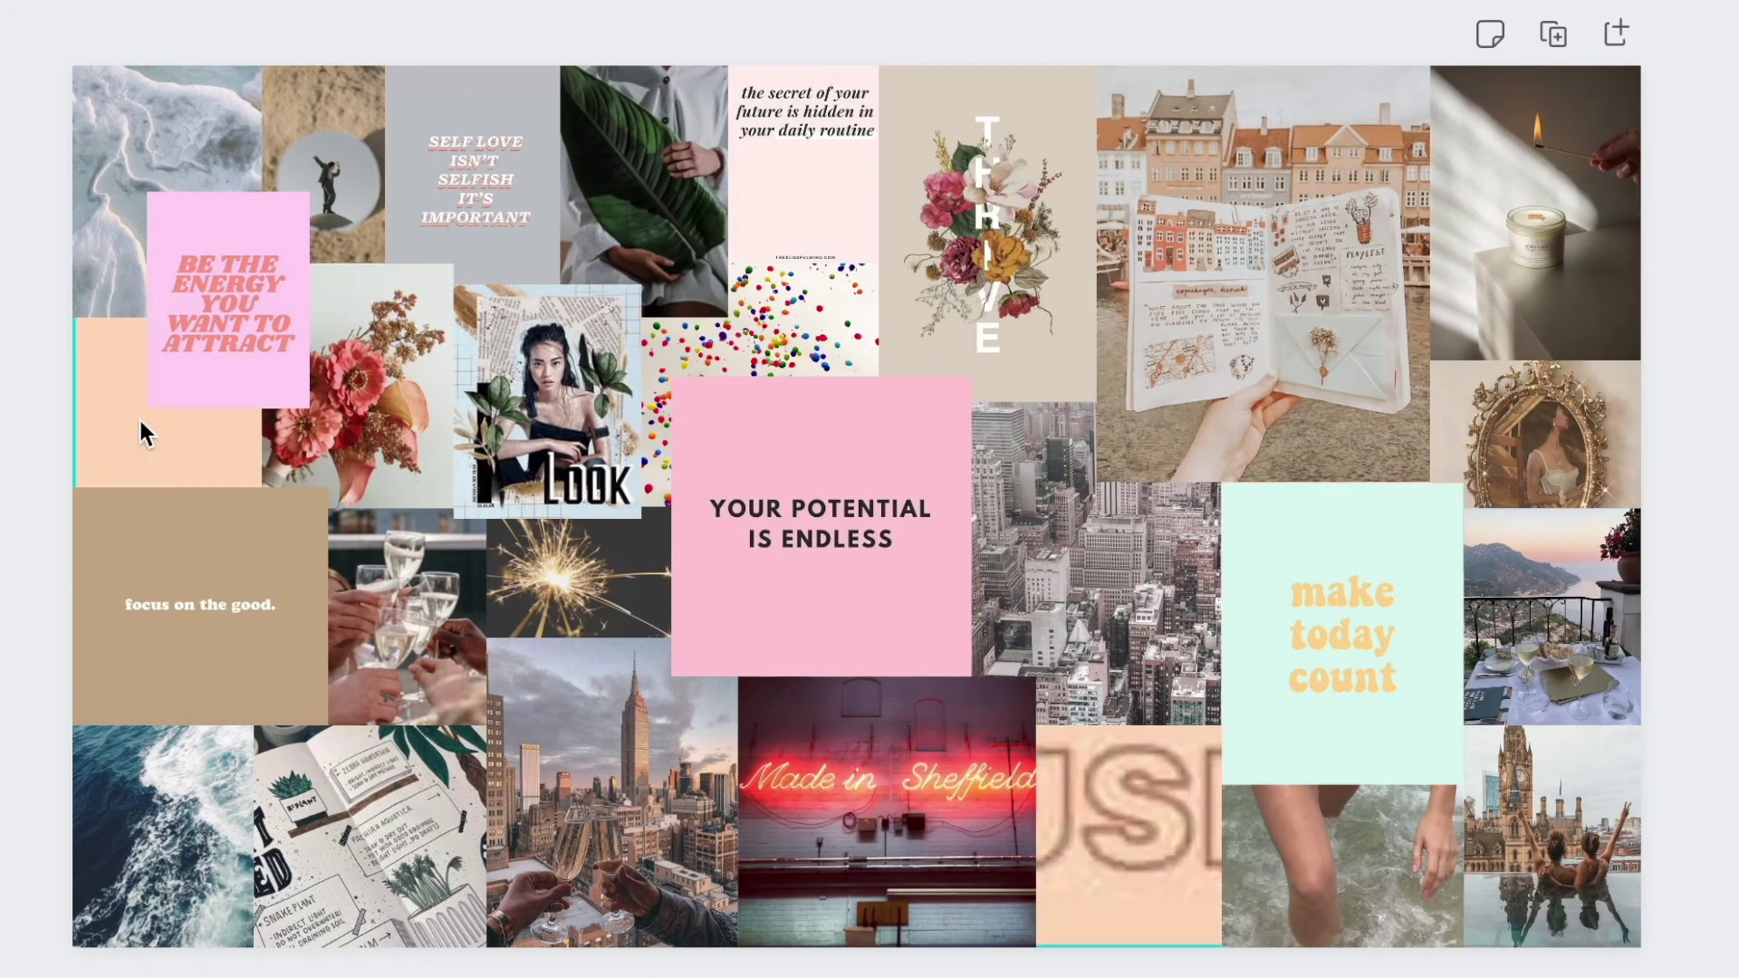
Step: Scale down the orange "Take your dreams seriously" quote and place it on the bottom edge against the neon sign photo
left_click_drag(1001, 690, 1180, 794)
scroll(1158, 555, "down", 3)
left_click_drag(1159, 557, 1059, 566)
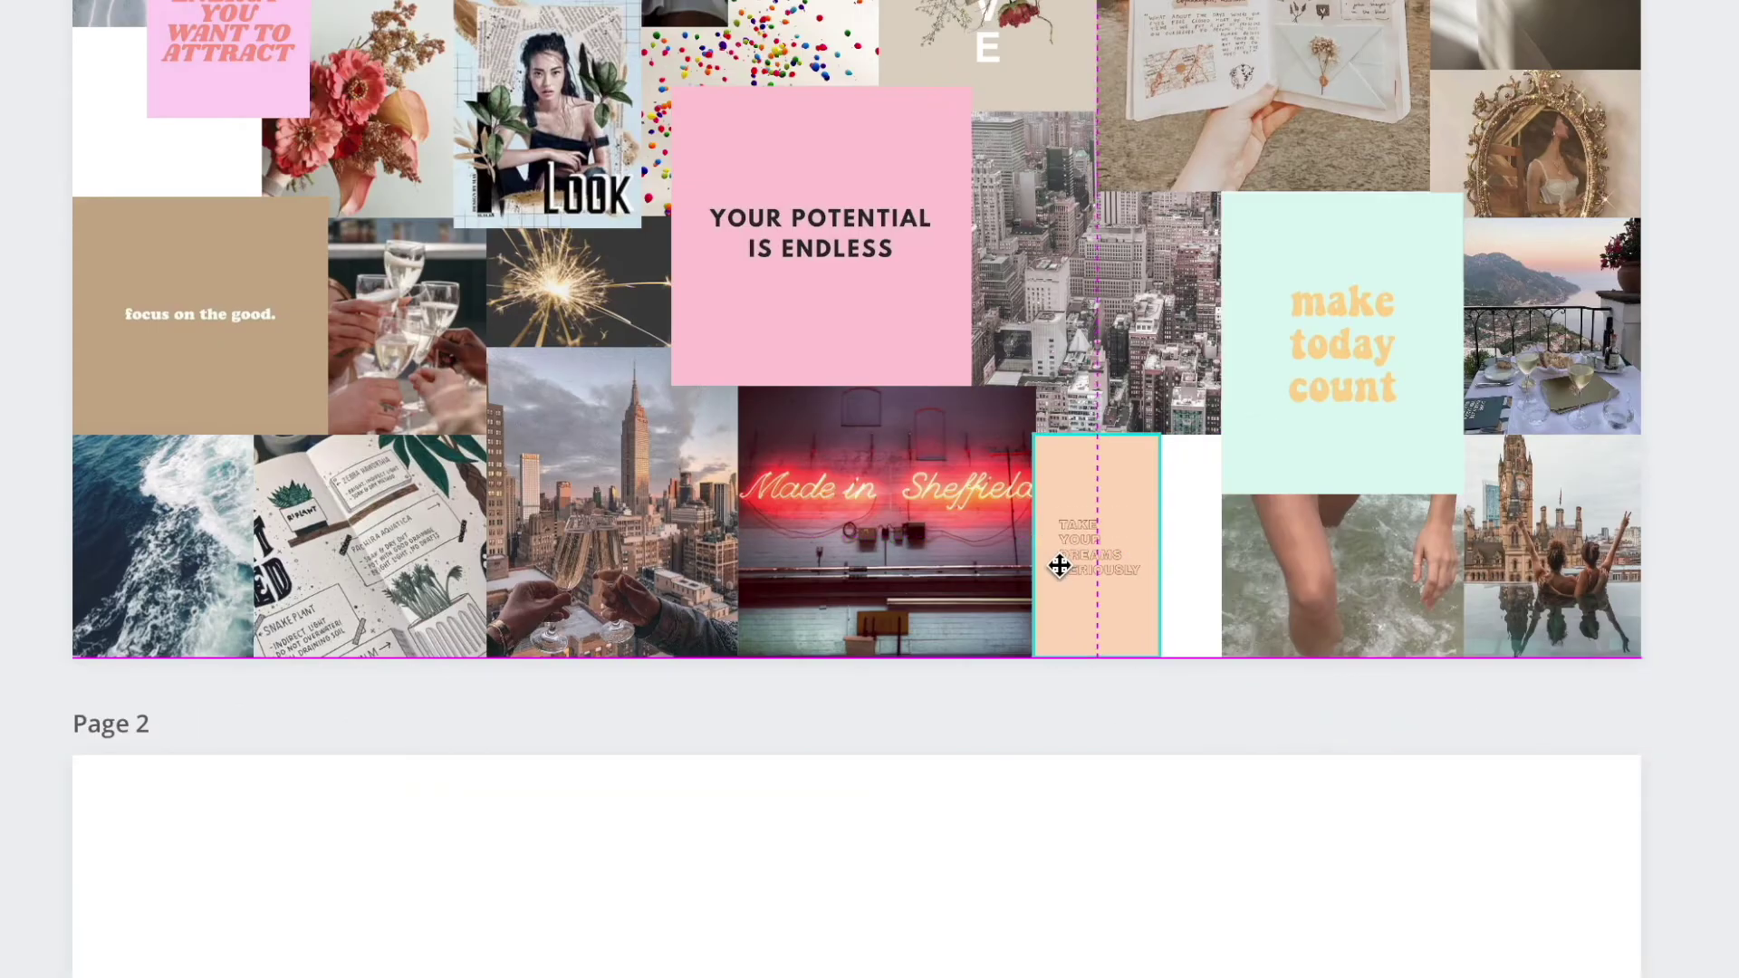
Step: Paste the pink "believe in" quote, scale it down and try it around the sparkler photo
scroll(958, 688, "up", 3)
key("ctrl+v")
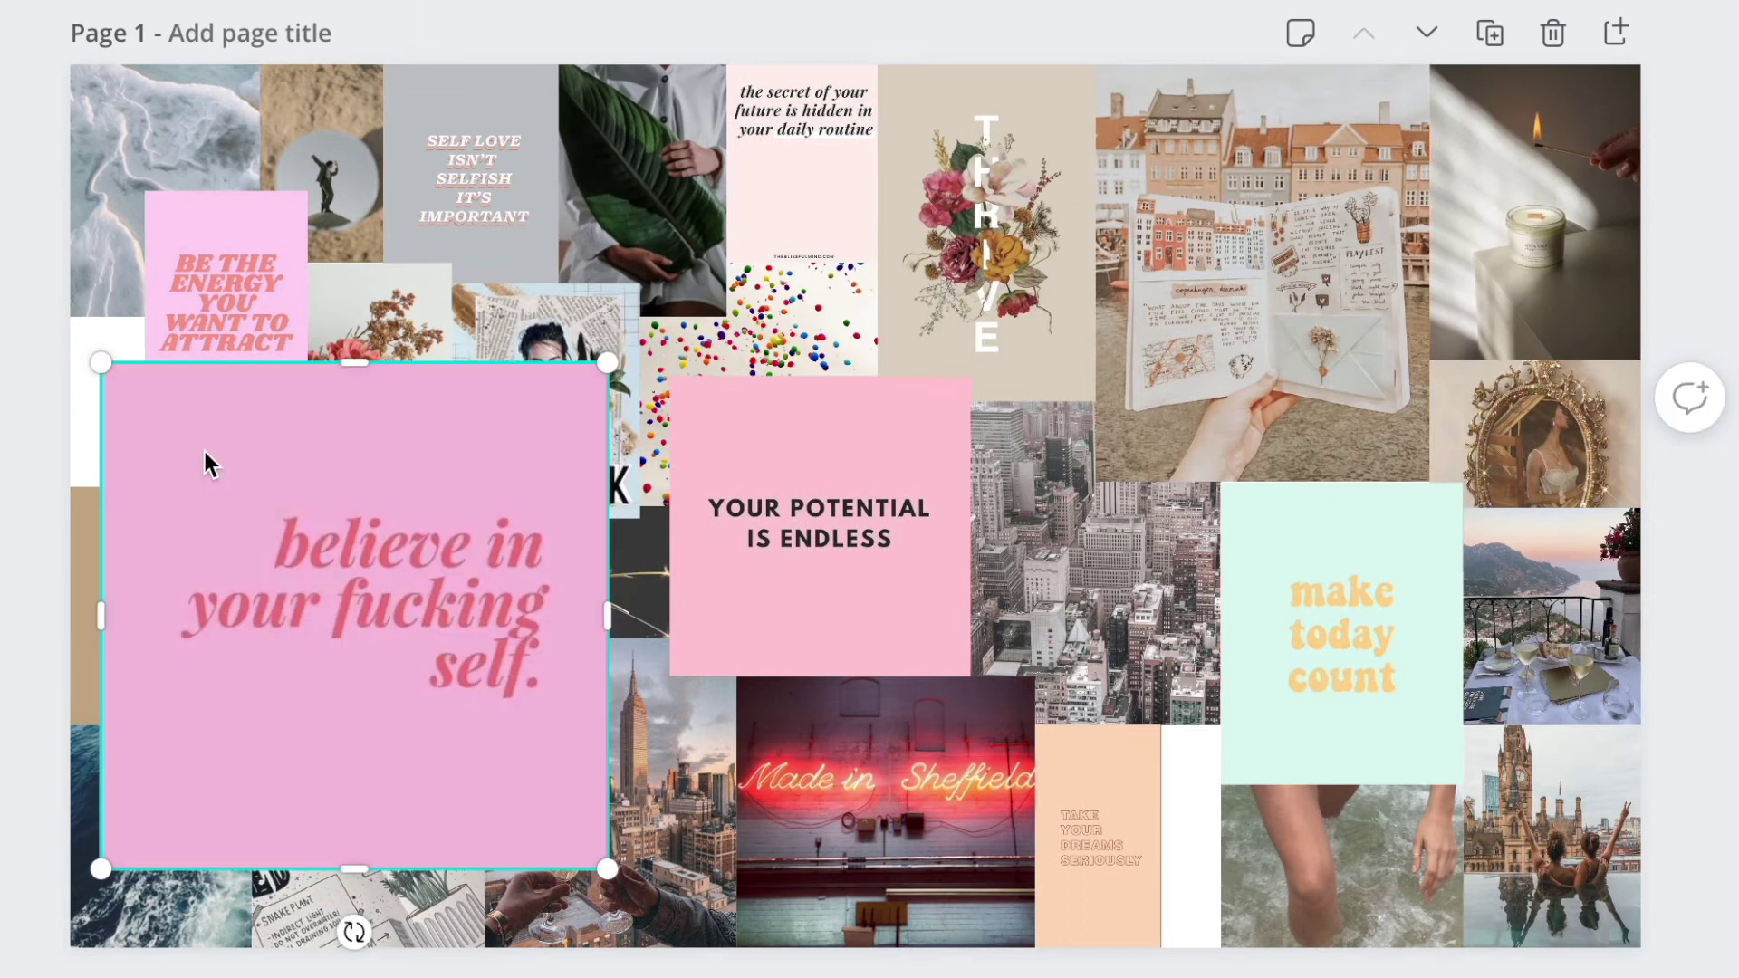
left_click_drag(98, 359, 417, 674)
left_click_drag(495, 774, 562, 547)
left_click_drag(700, 445, 609, 532)
left_click_drag(540, 600, 544, 714)
Step: Replace the "focus on the good" quote with the enlarged "believe in" quote on the left edge, layered behind the neighbouring photos
left_click_drag(547, 601, 138, 568)
left_click_drag(207, 625, 317, 729)
right_click(202, 615)
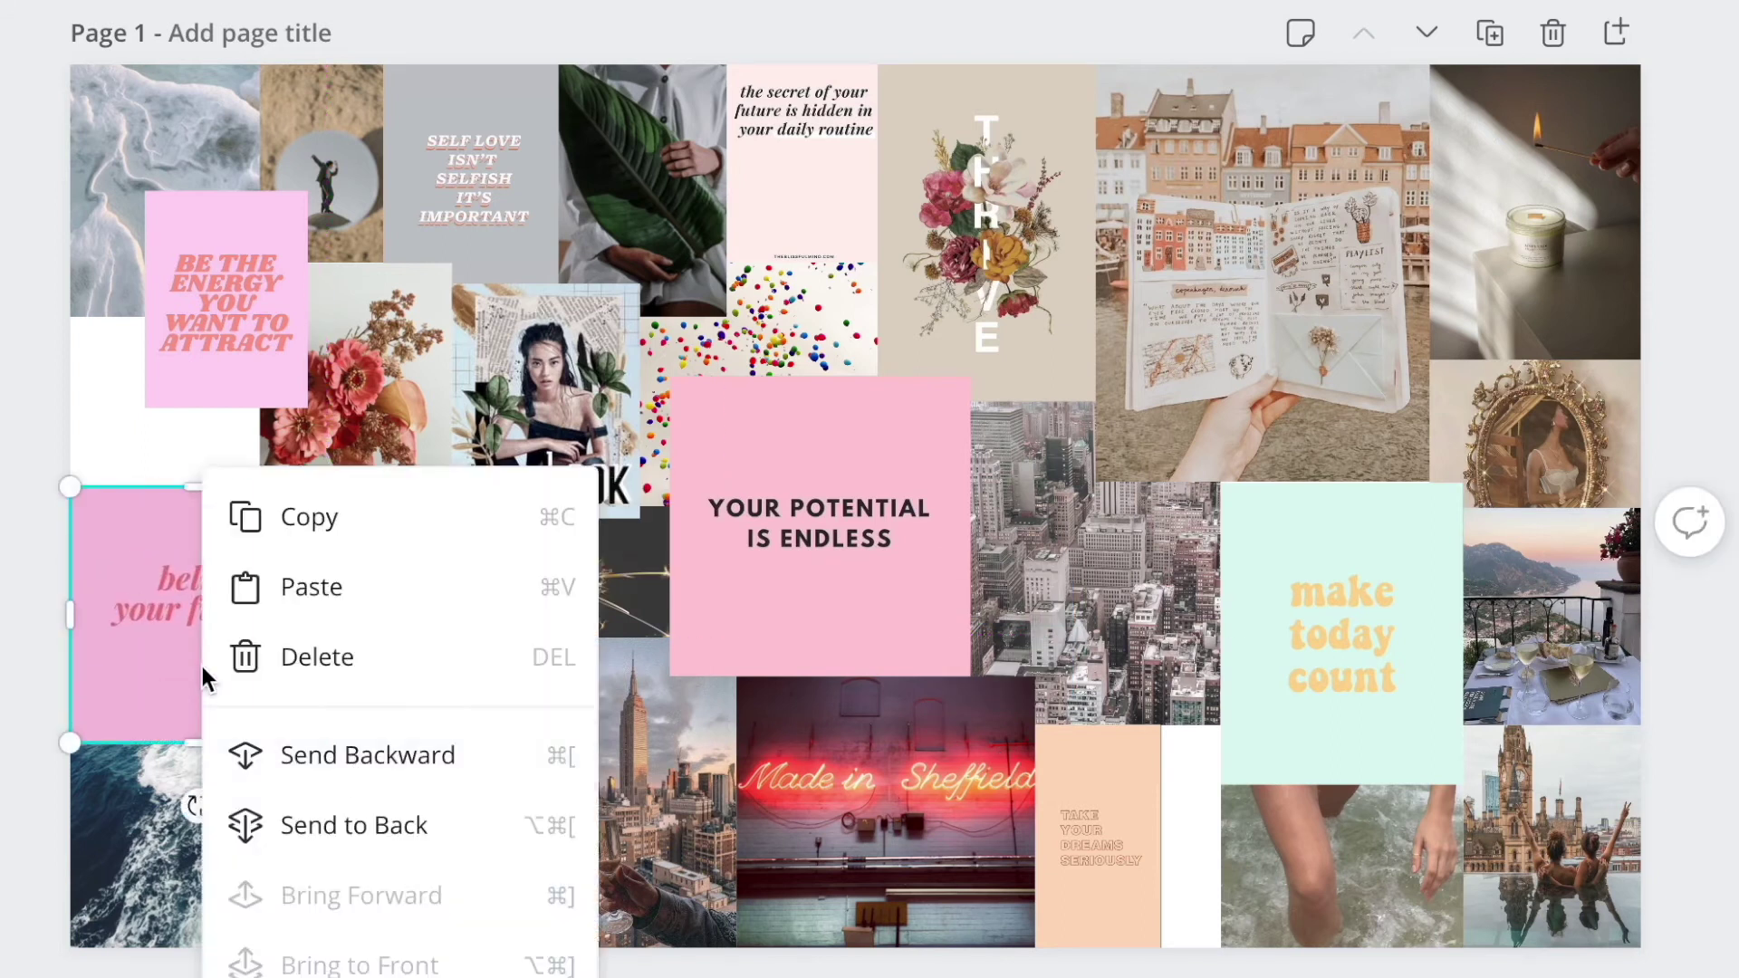
left_click(342, 823)
key("Delete")
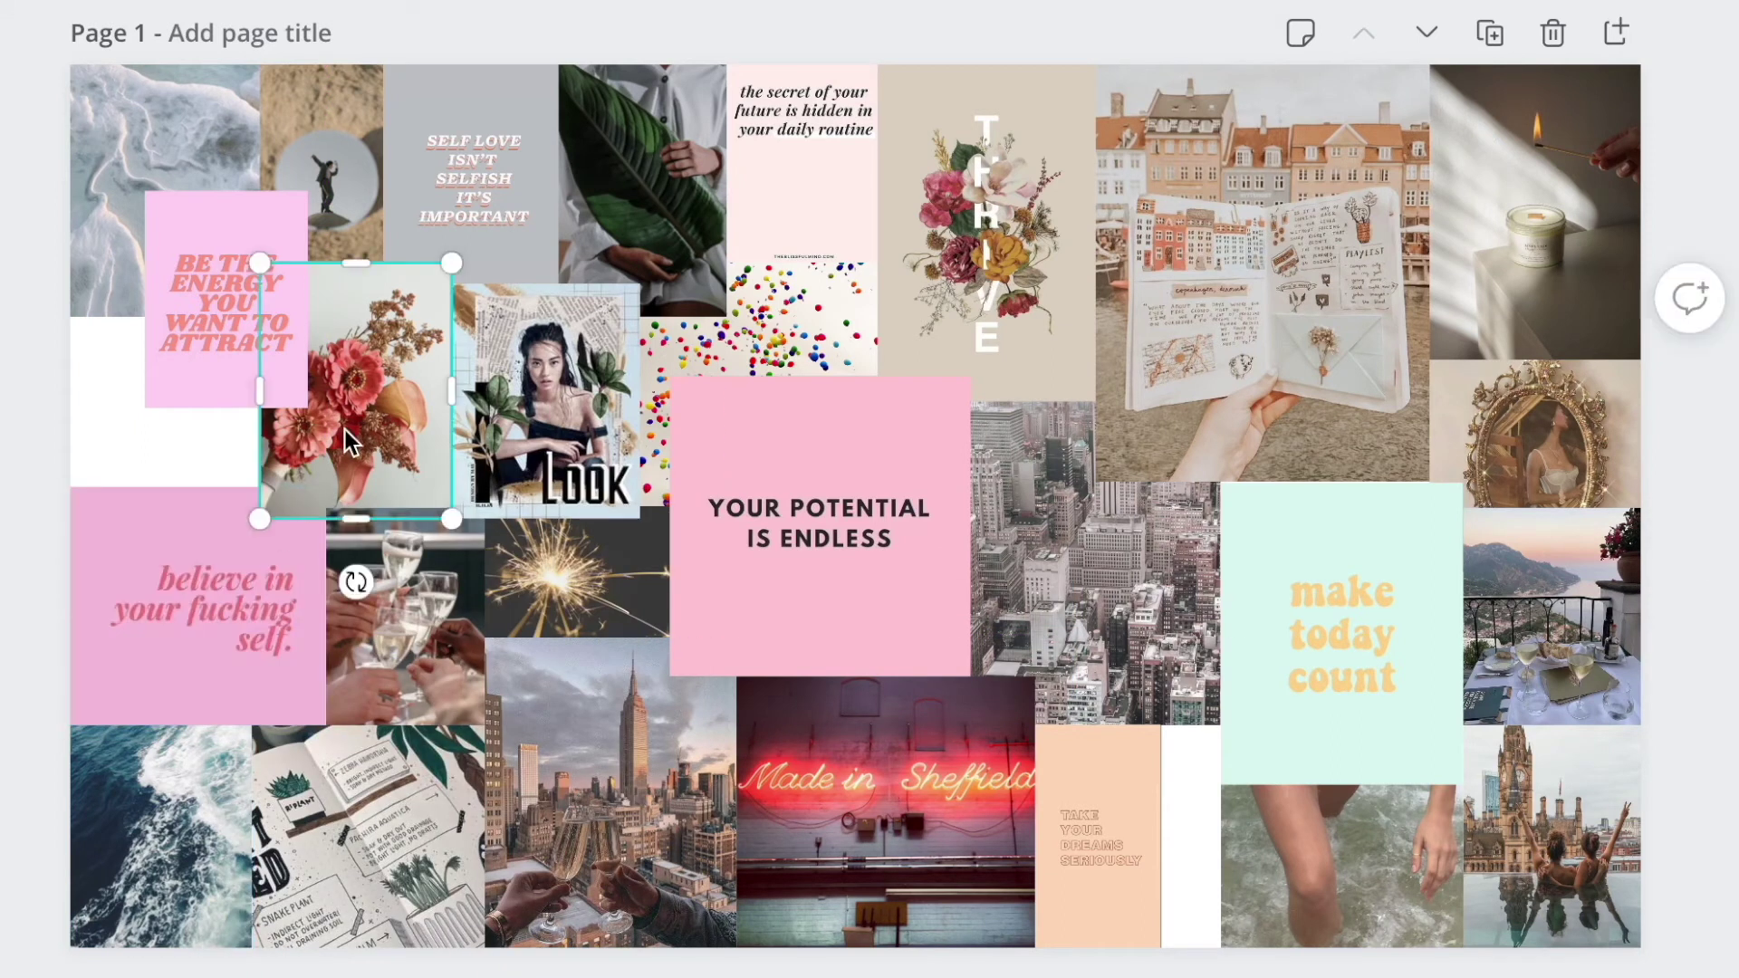
Step: Bring the red flower bouquet photo forward over its neighbours and select the "Be the energy" quote for layering on top
left_click(480, 163)
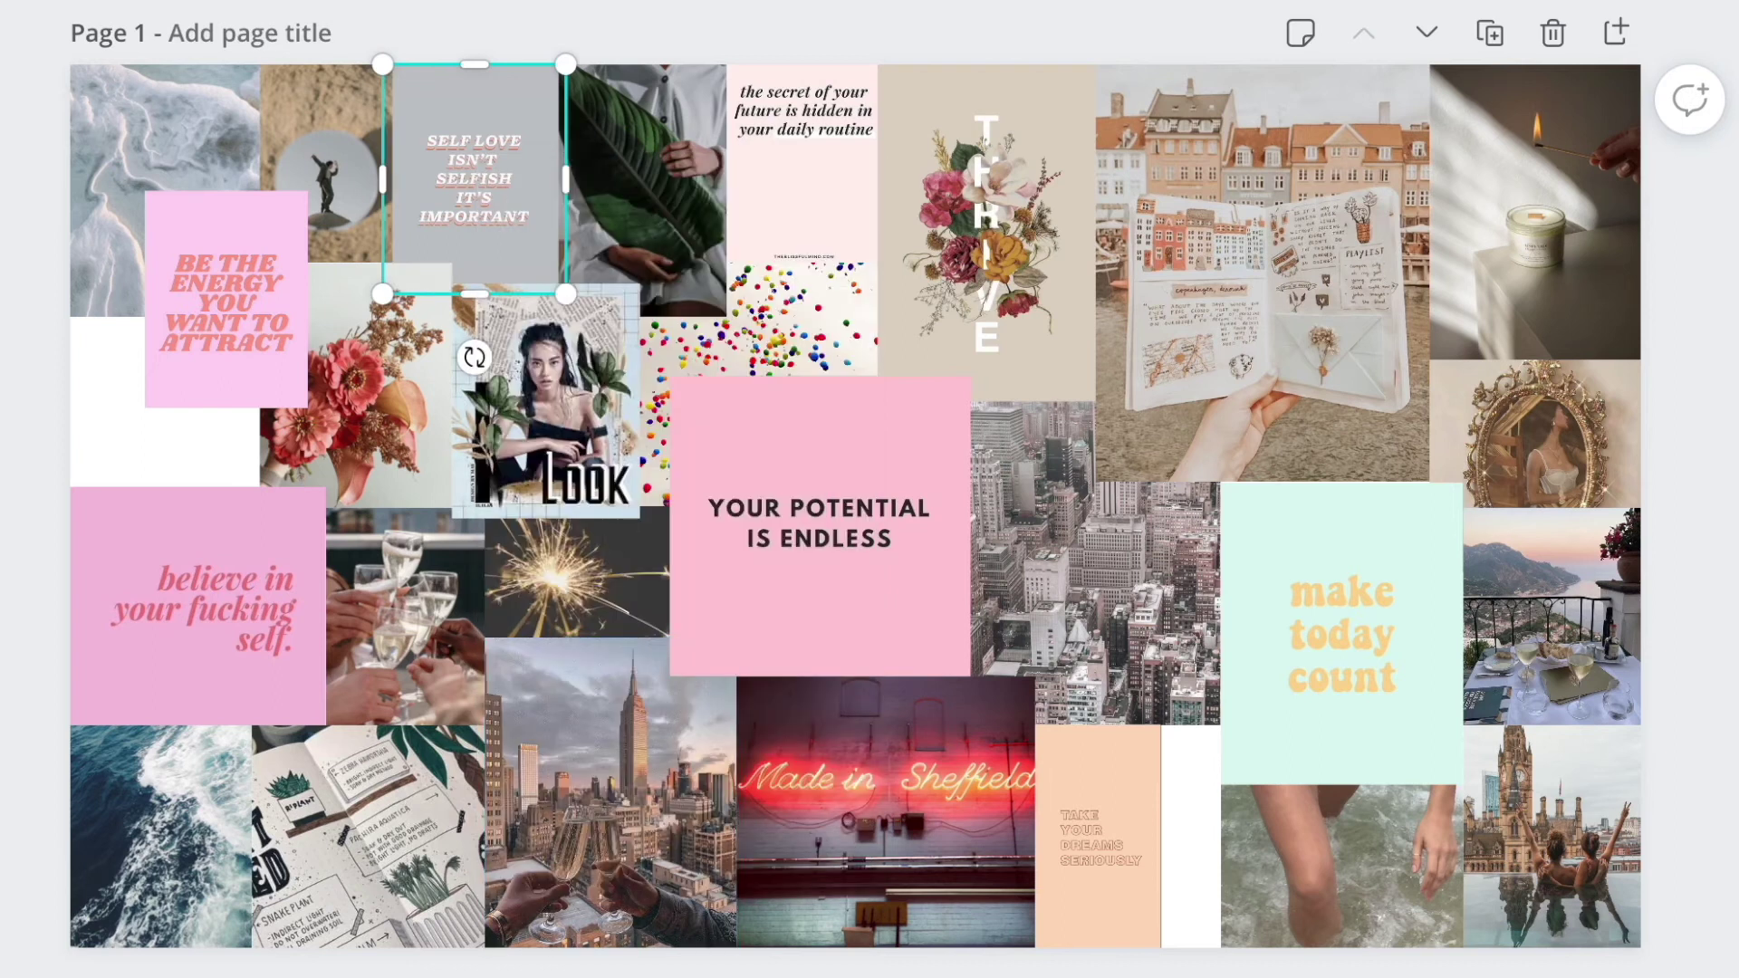
right_click(348, 451)
left_click(489, 725)
left_click(202, 256)
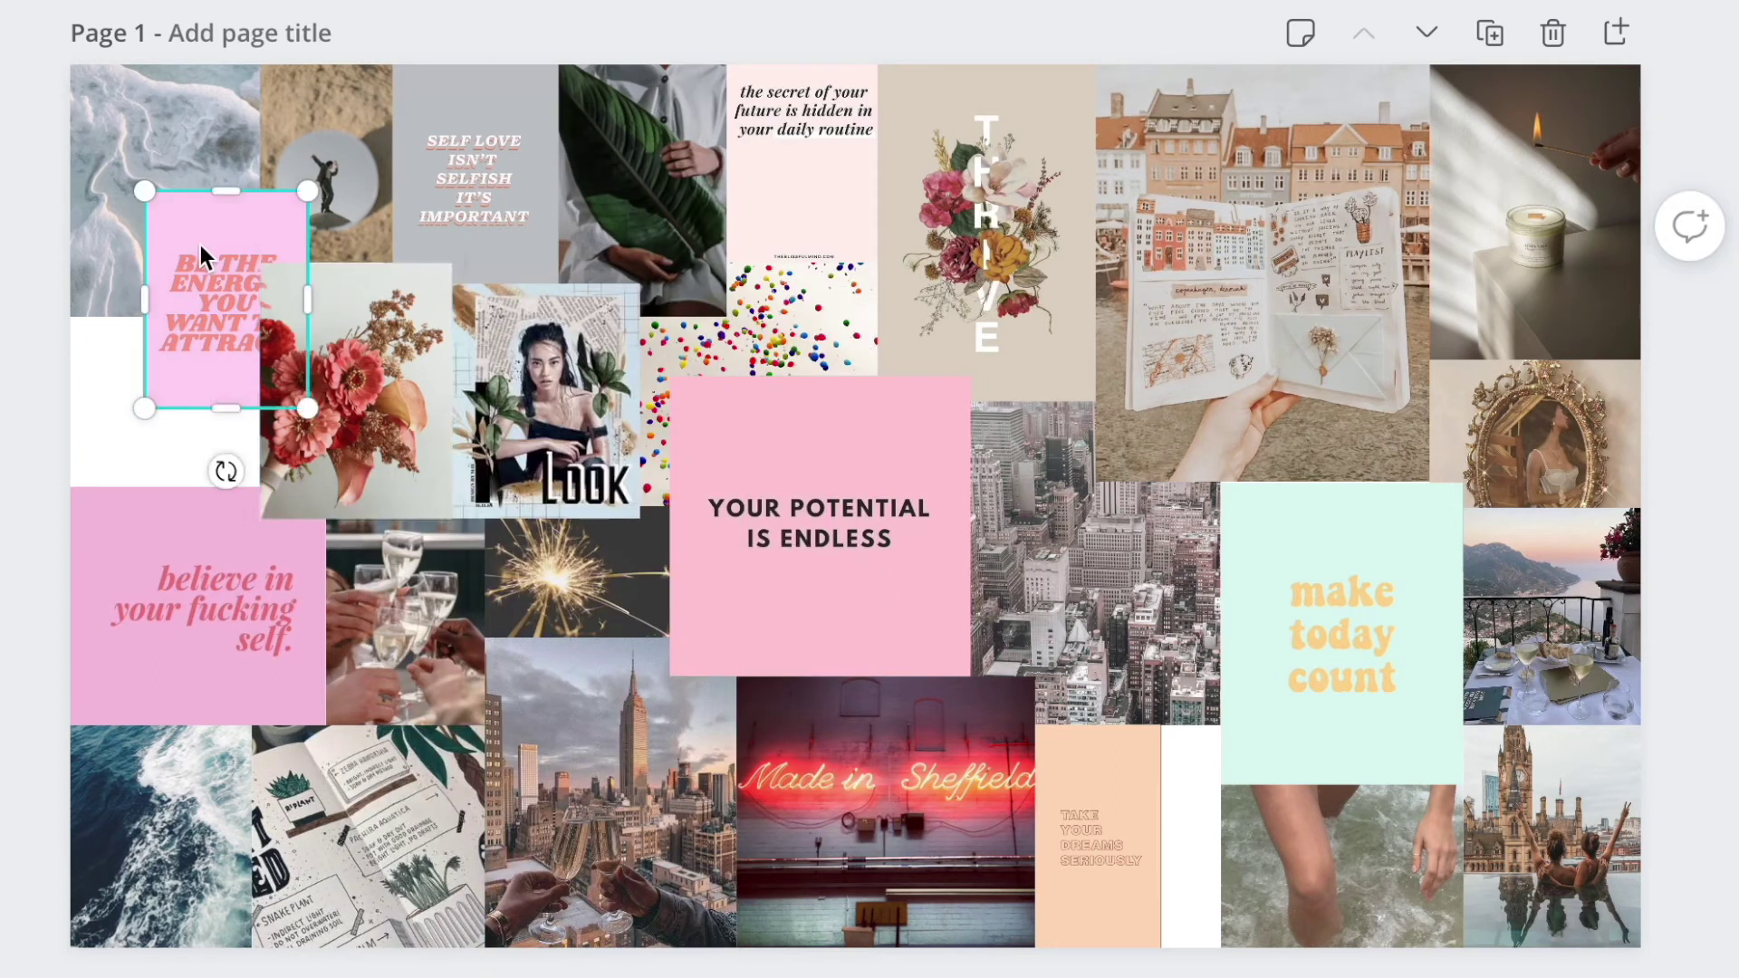
Step: Paste the photo of seated people holding drinks and fit it behind the quote and bouquet in the gap under the pale wave photo
key("ctrl+v")
left_click_drag(249, 967, 184, 470)
left_click_drag(37, 561, 29, 485)
right_click(117, 410)
left_click(282, 694)
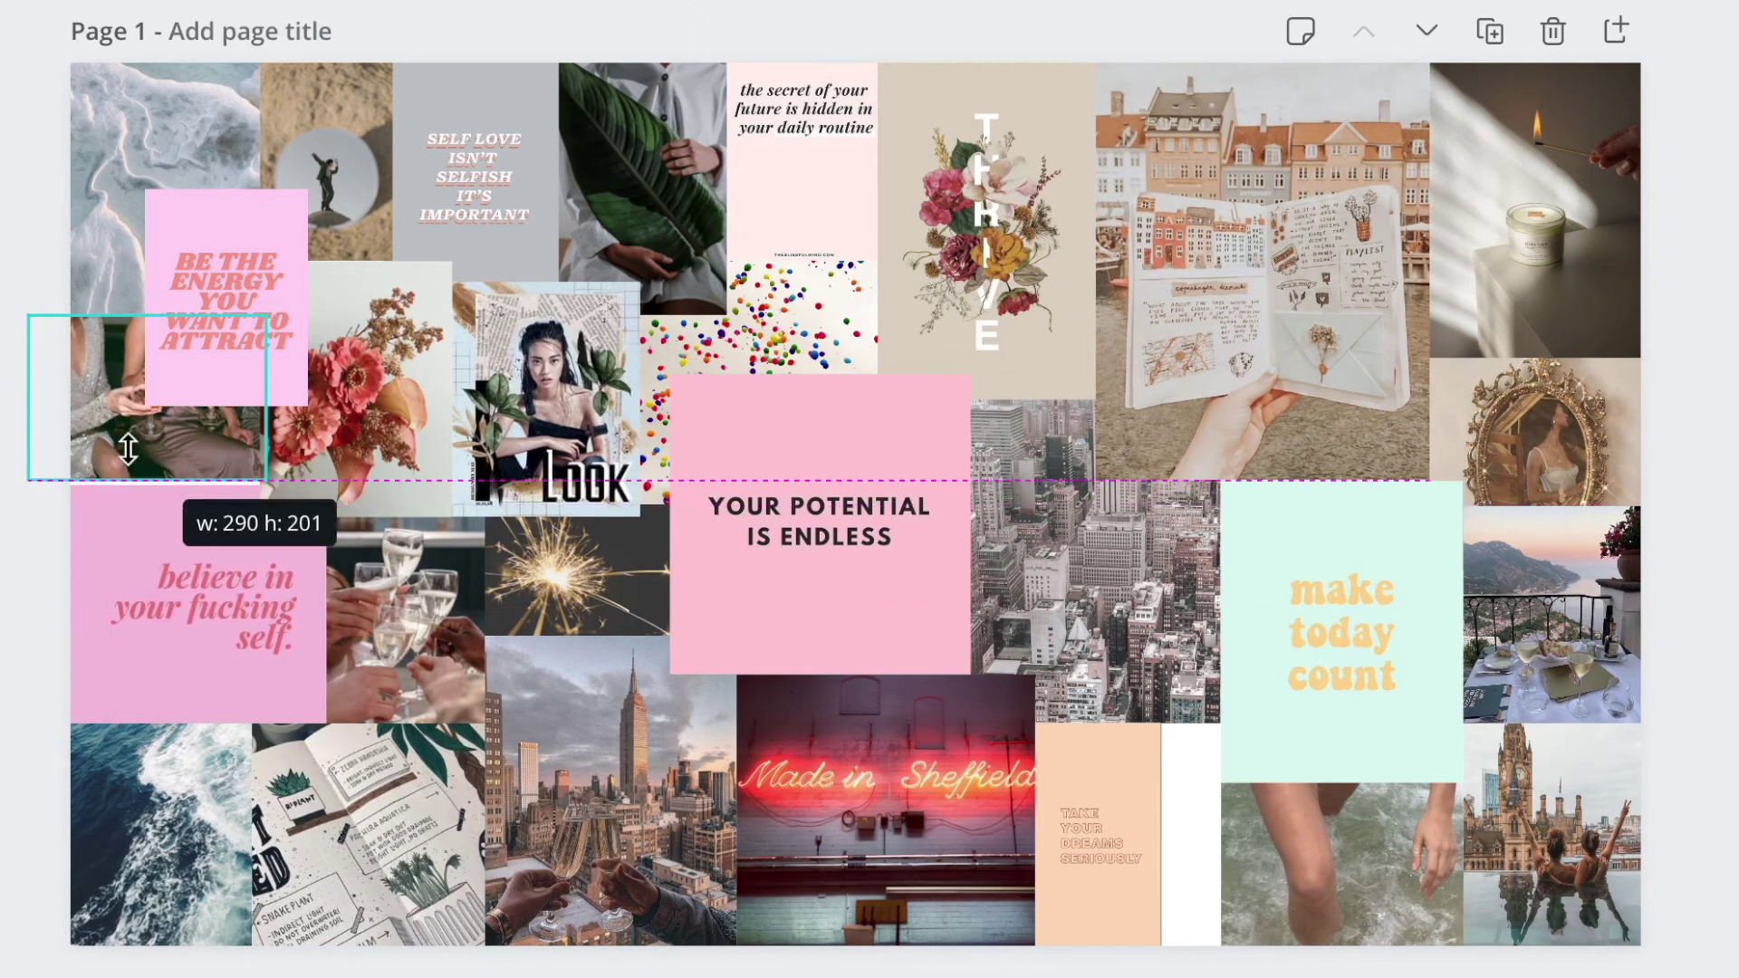
left_click_drag(128, 448, 111, 484)
mouse_move(252, 354)
left_mouse_down()
mouse_move(434, 218)
mouse_move(252, 328)
left_mouse_up()
left_click_drag(252, 505, 266, 532)
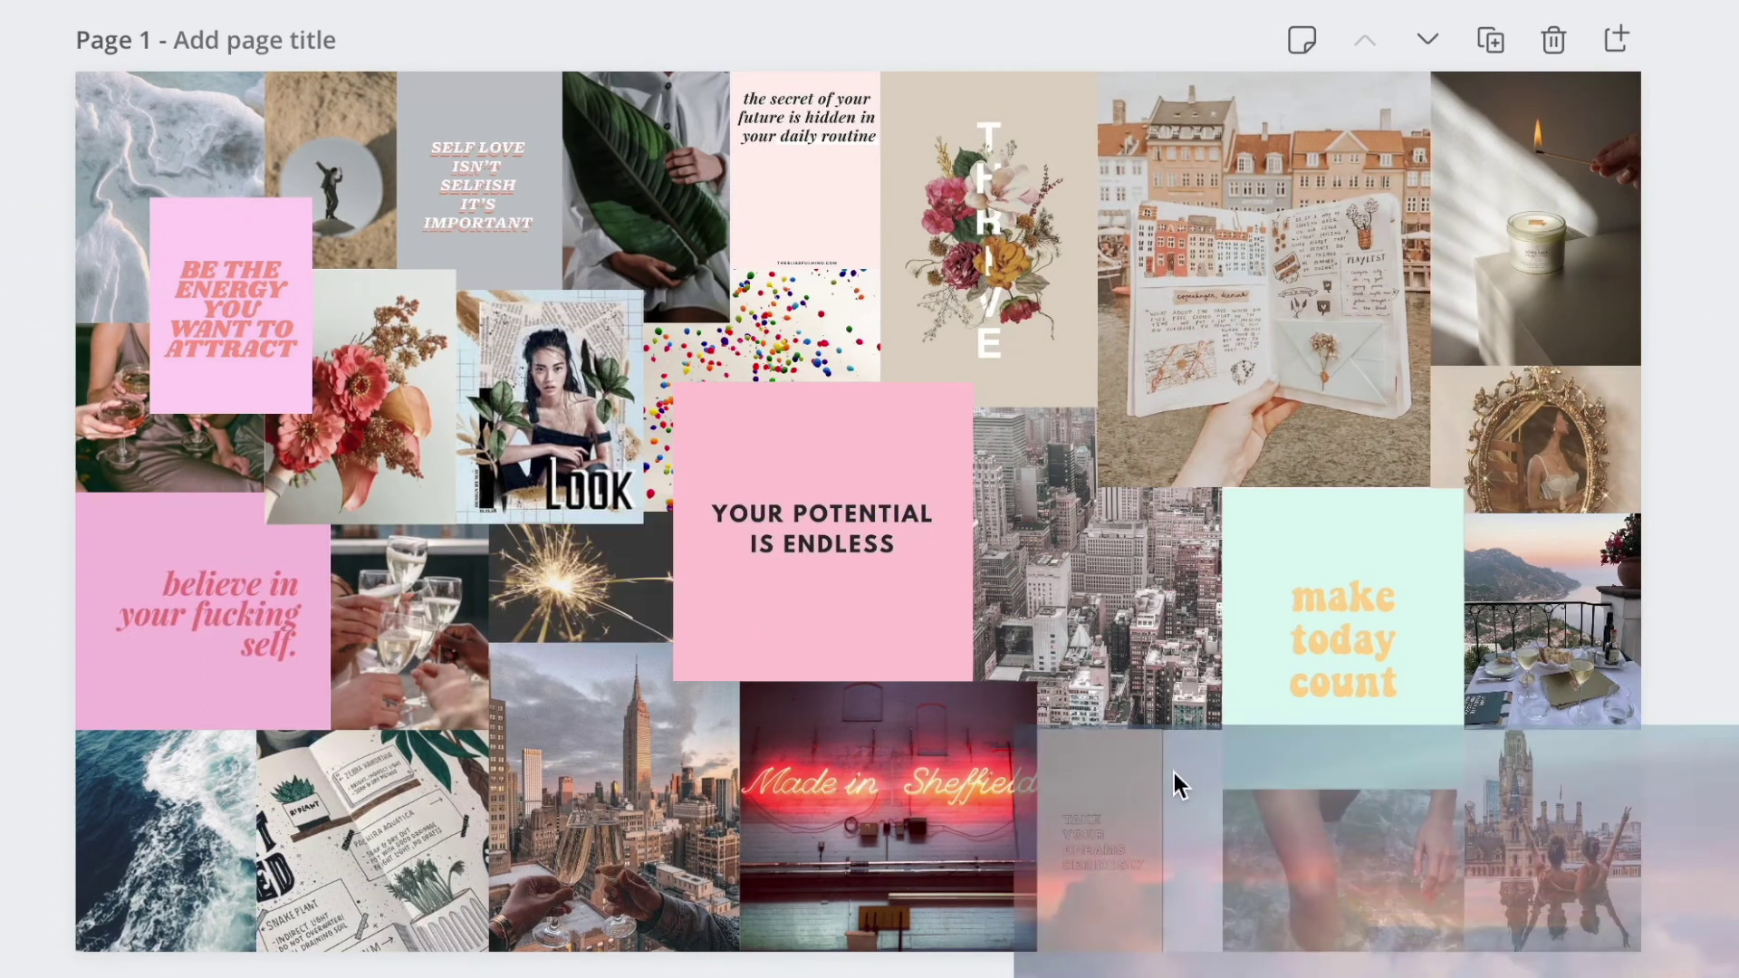
Step: Scale down the pink sunset sky photo and layer it behind the "Take your dreams seriously" quote in the last bottom-edge gap
mouse_move(1180, 788)
left_mouse_down()
mouse_move(1021, 725)
mouse_move(591, 254)
mouse_move(1205, 652)
mouse_move(1201, 761)
left_mouse_up()
left_click_drag(1050, 860, 892, 951)
right_click(1150, 815)
left_click(1153, 823)
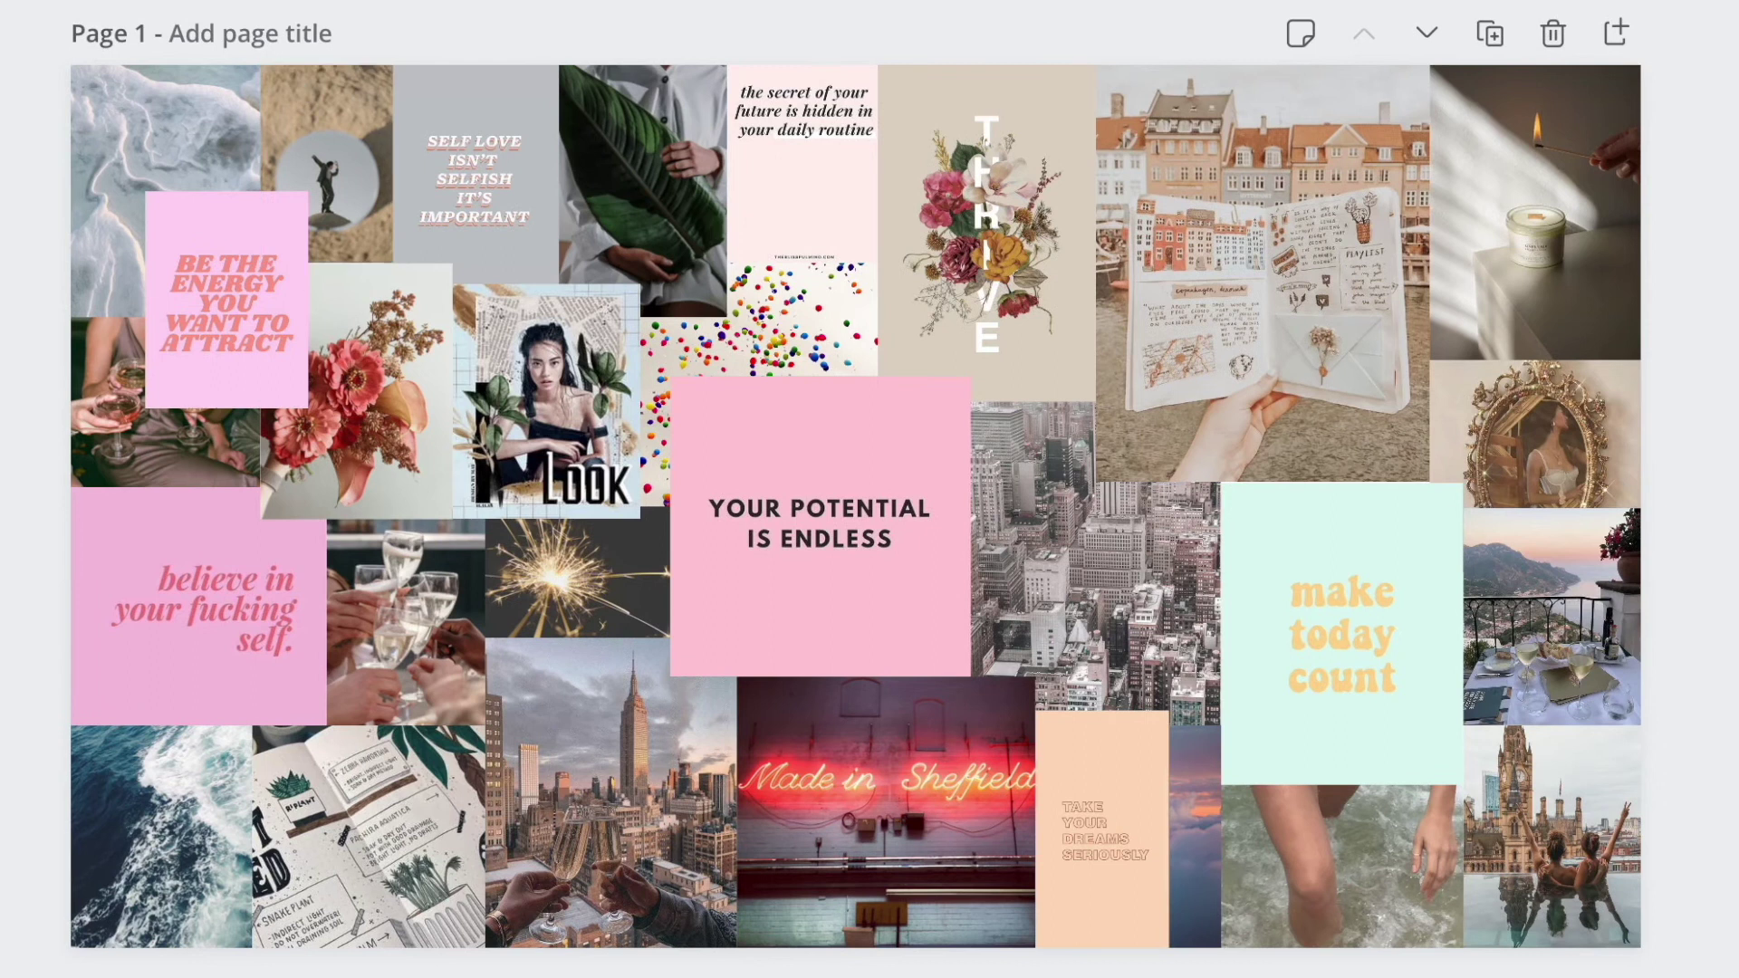
left_click(1617, 34)
left_click(1218, 37)
left_click(1343, 493)
left_click(1413, 686)
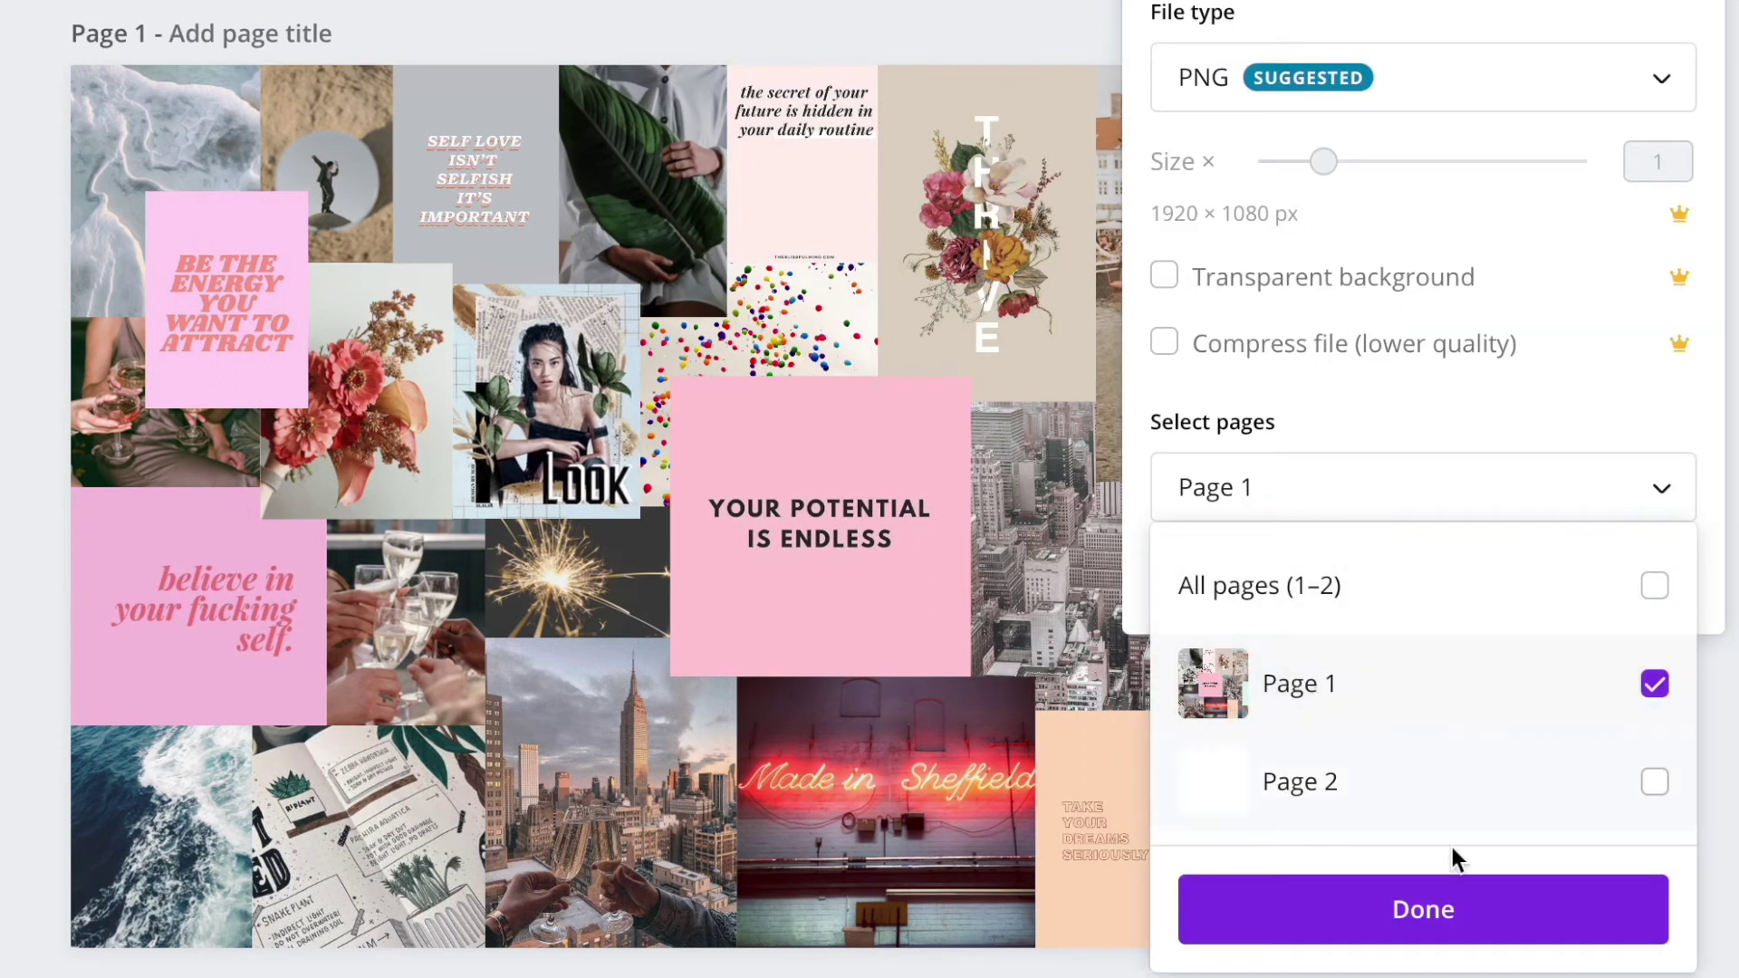
left_click(1418, 908)
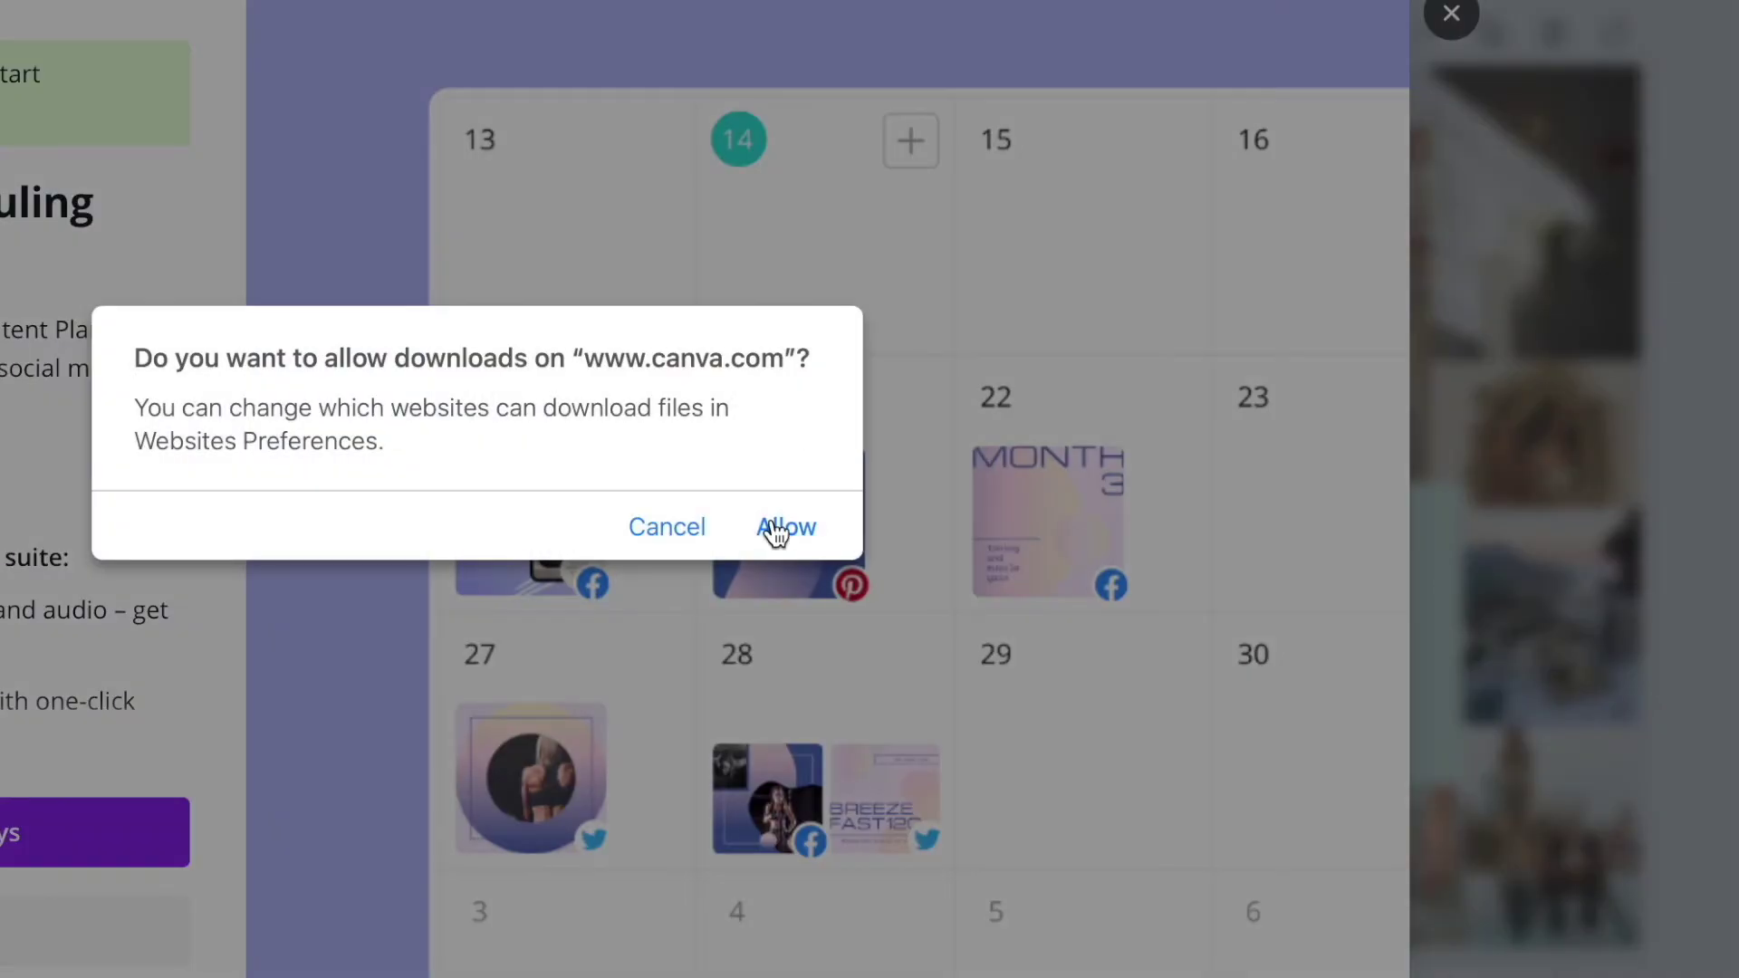
left_click(776, 529)
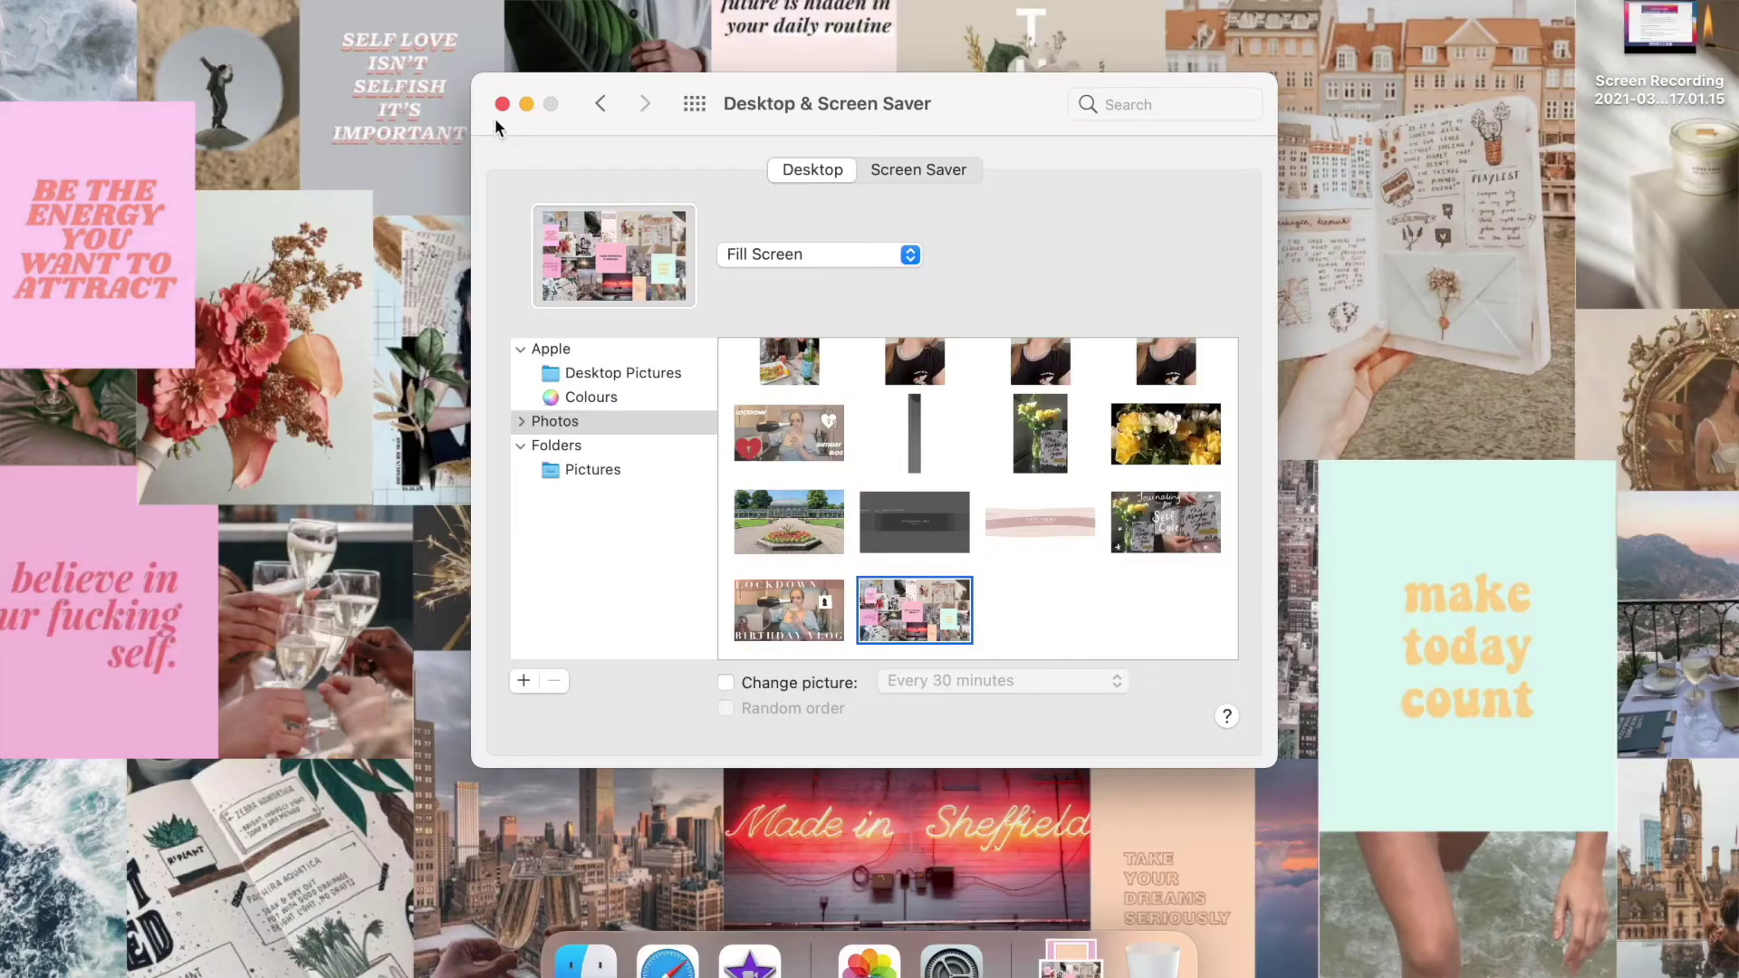
Step: Close the Desktop & Screen Saver preferences window
left_click(503, 99)
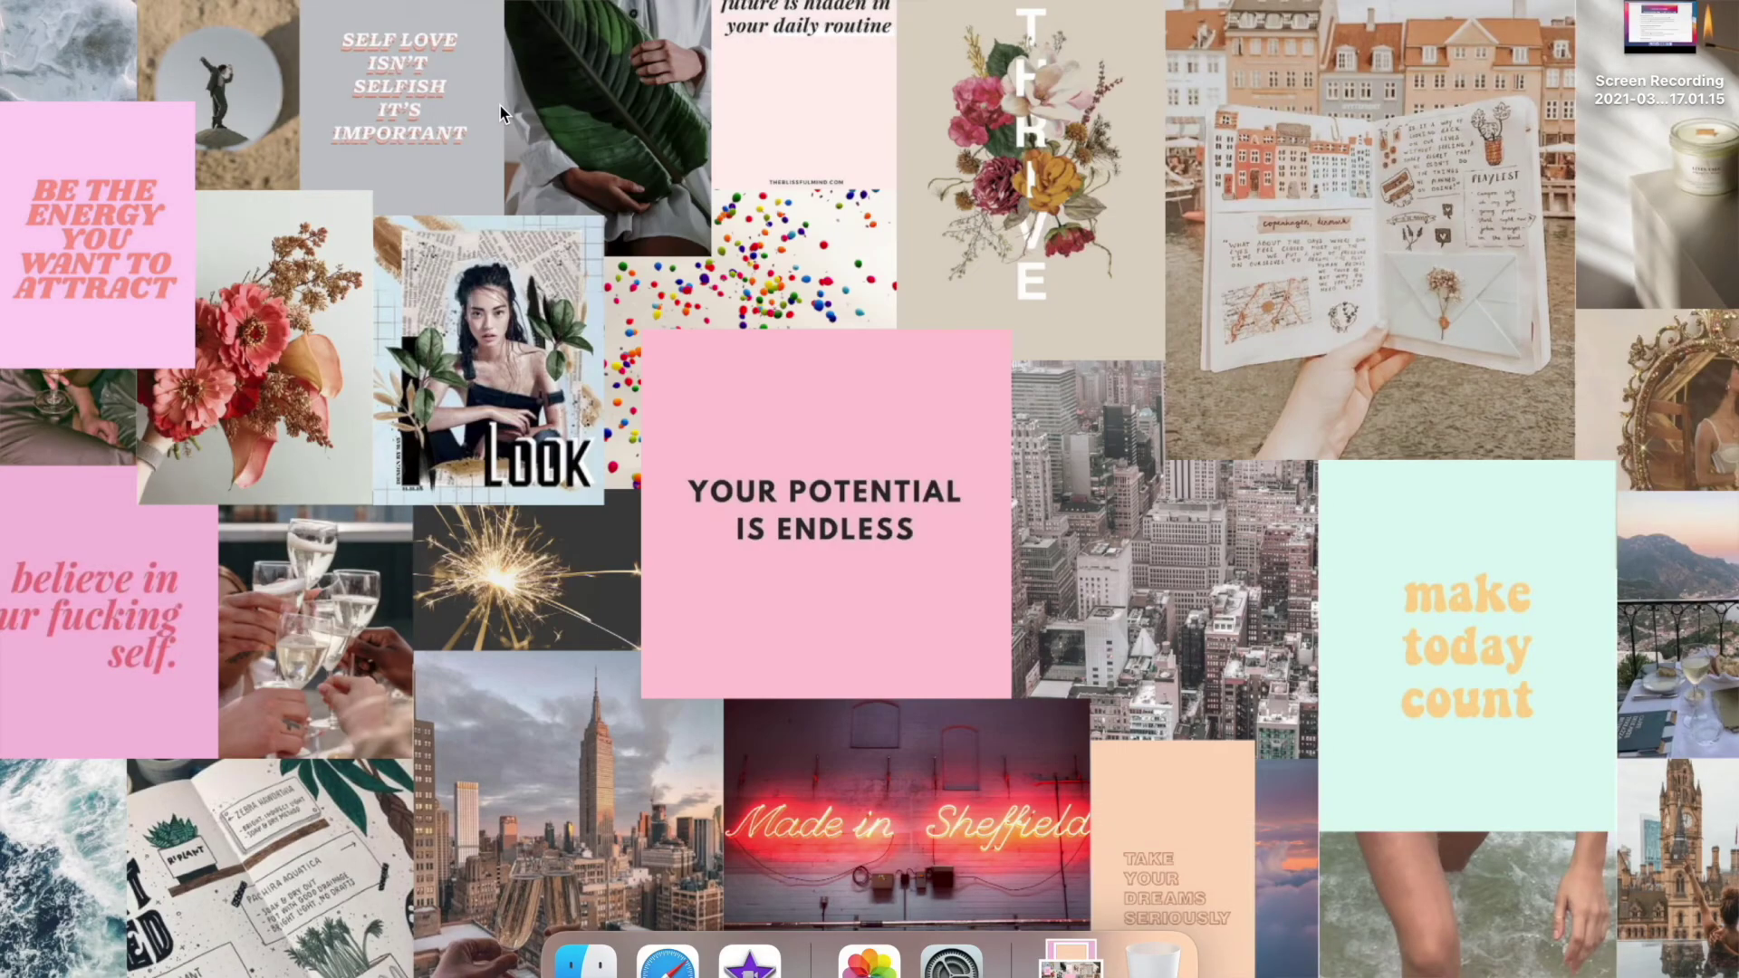